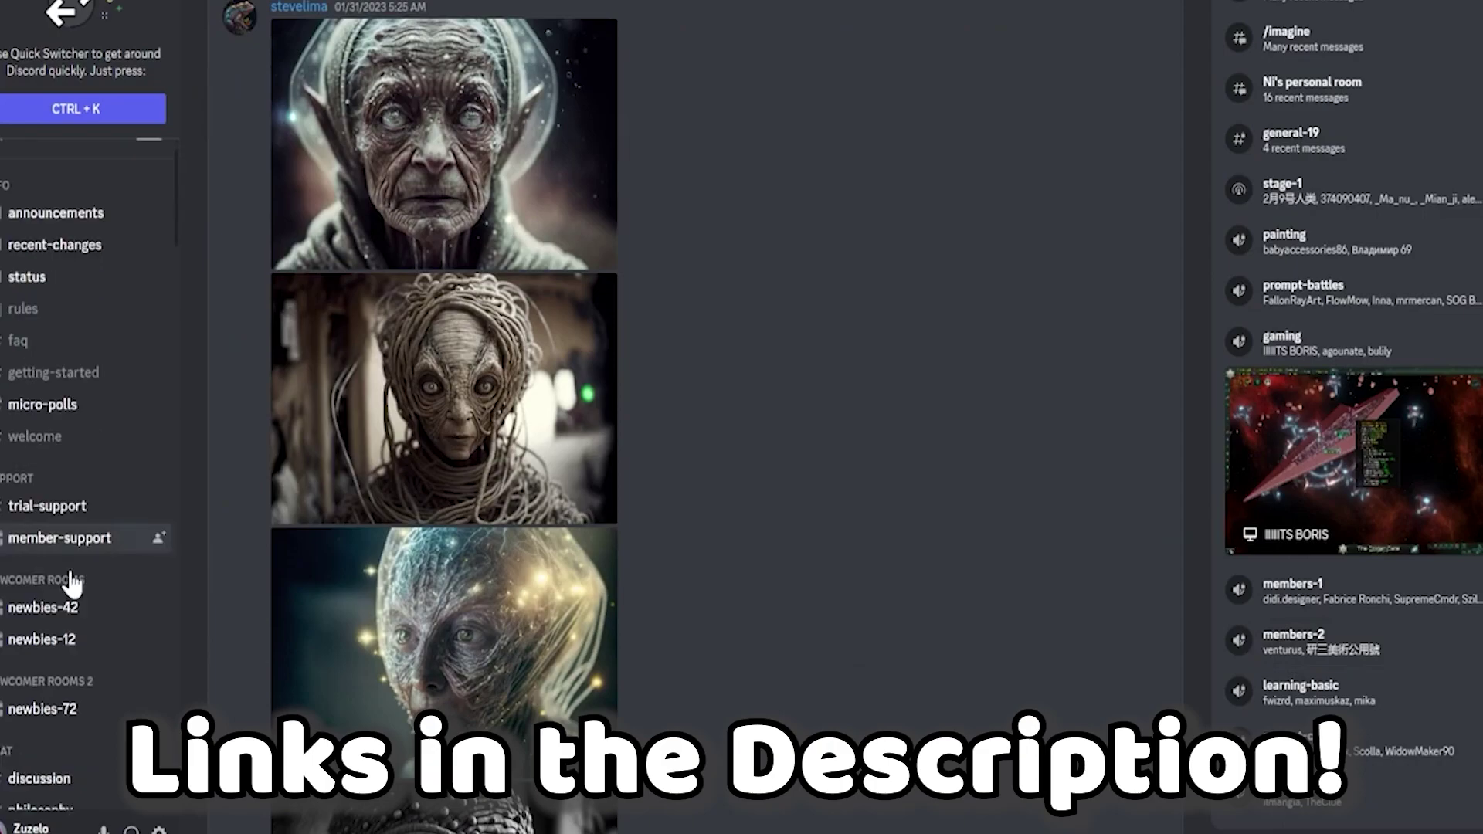
Step: Open the newbies-42 channel and scroll through the Midjourney bot's generated images
{"action": "left_click", "coordinate": [66, 581]}
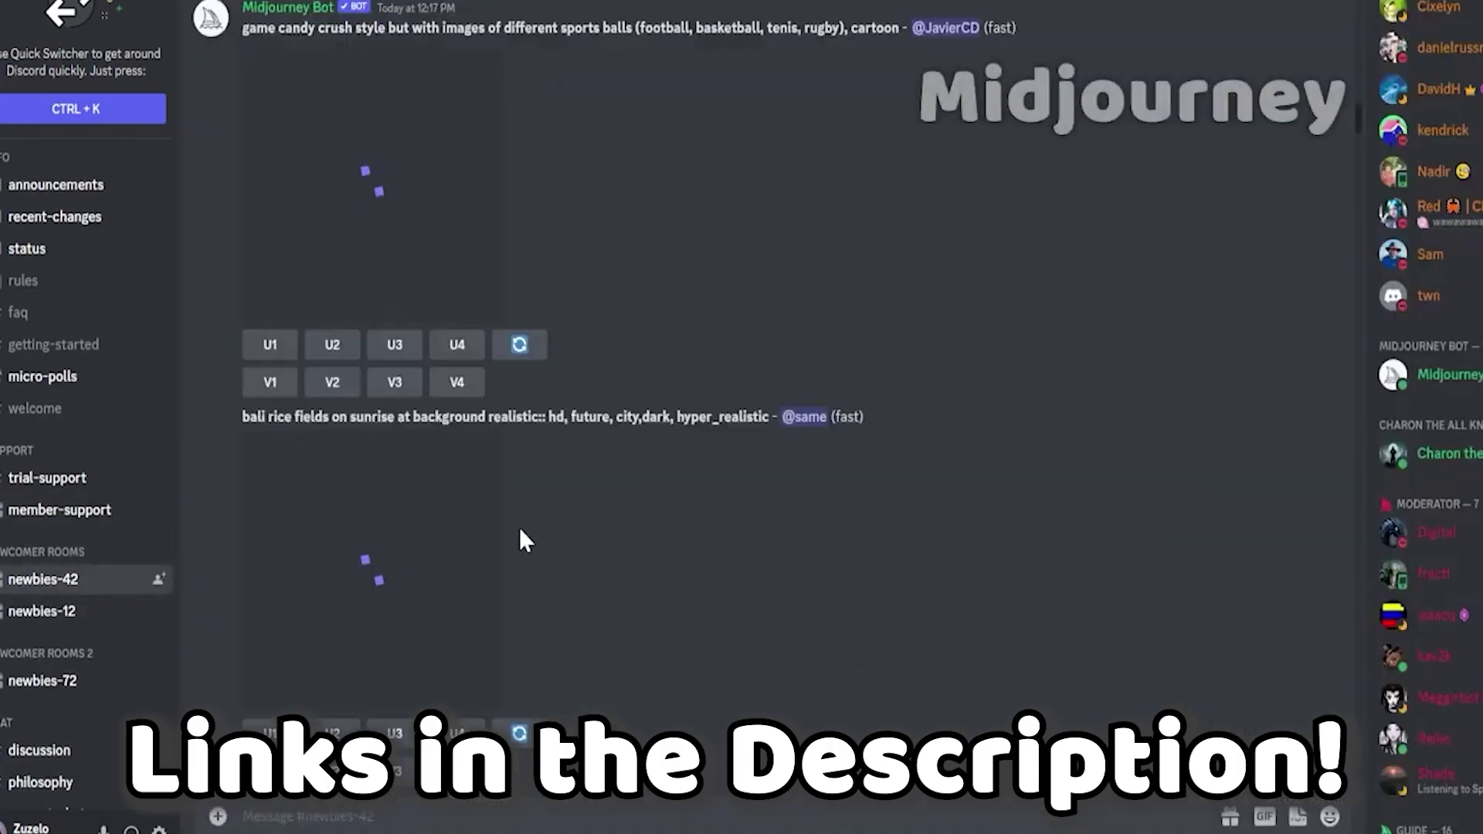
{"action": "scroll", "coordinate": [1272, 366], "scroll_direction": "up", "scroll_amount": 10}
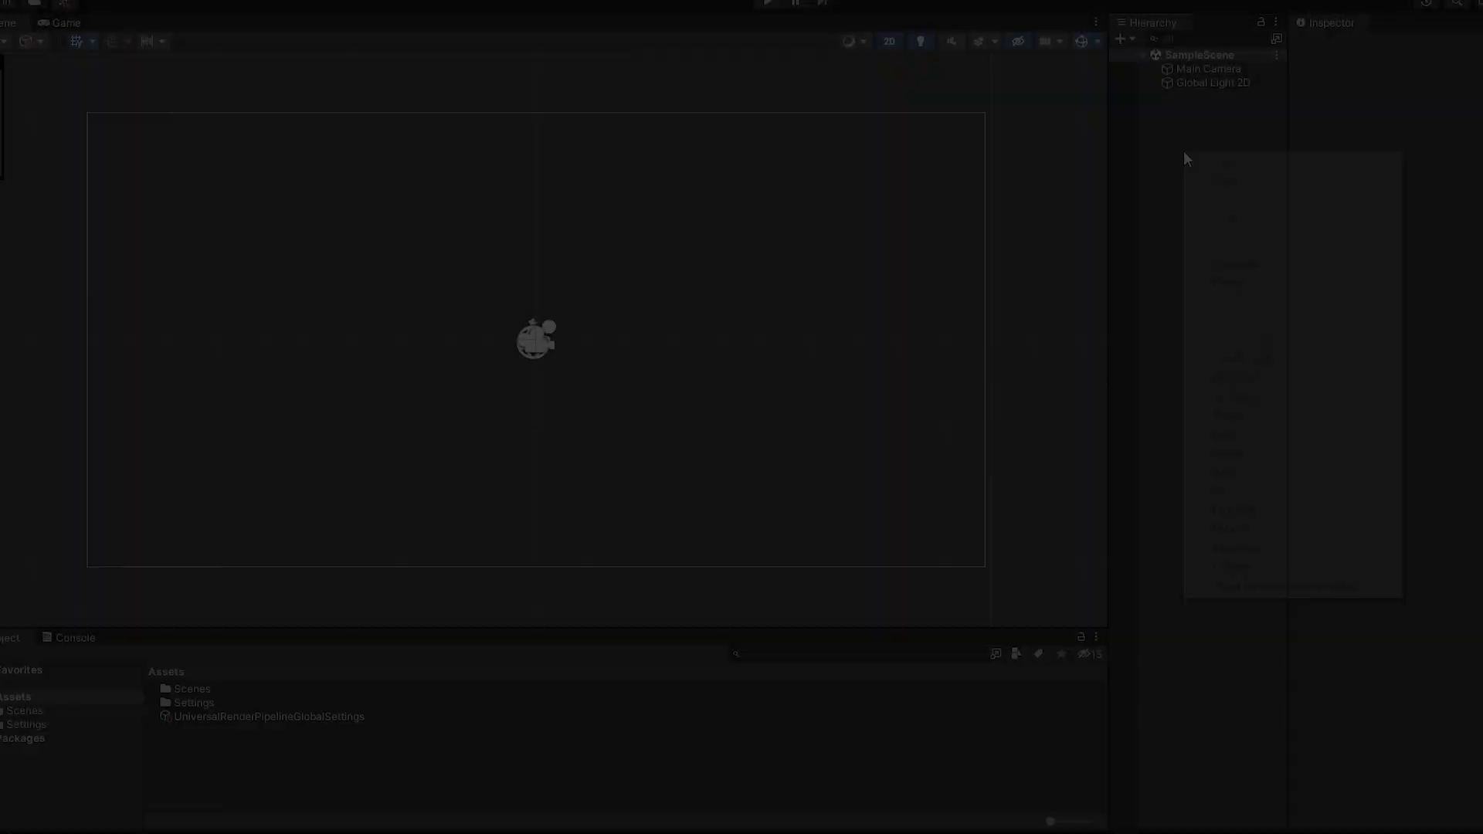
Step: Add a 2D Sprites > Circle object to the SampleScene from the Hierarchy
{"action": "right_click", "coordinate": [1138, 133]}
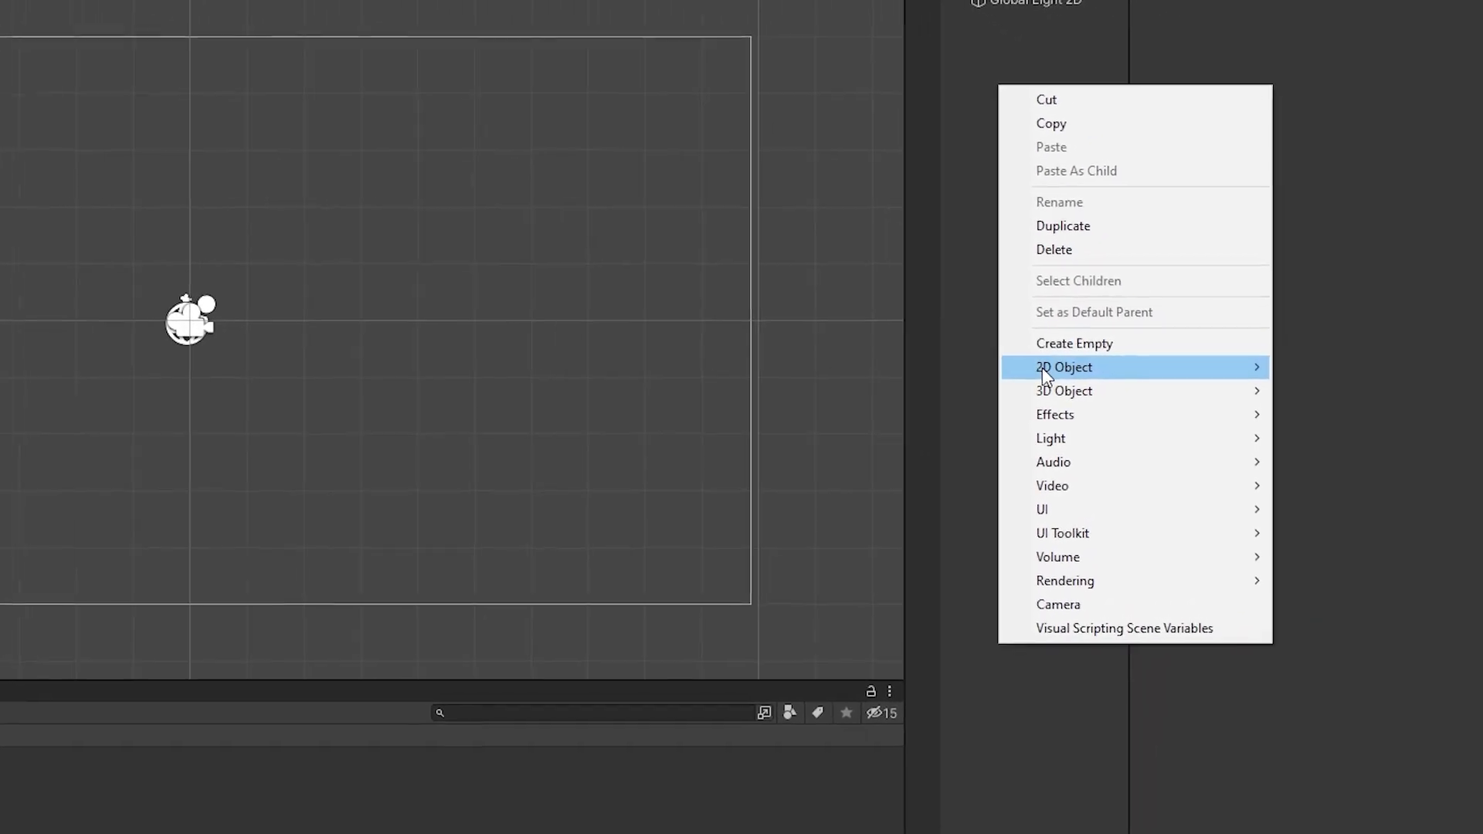
{"action": "mouse_move", "coordinate": [1133, 371]}
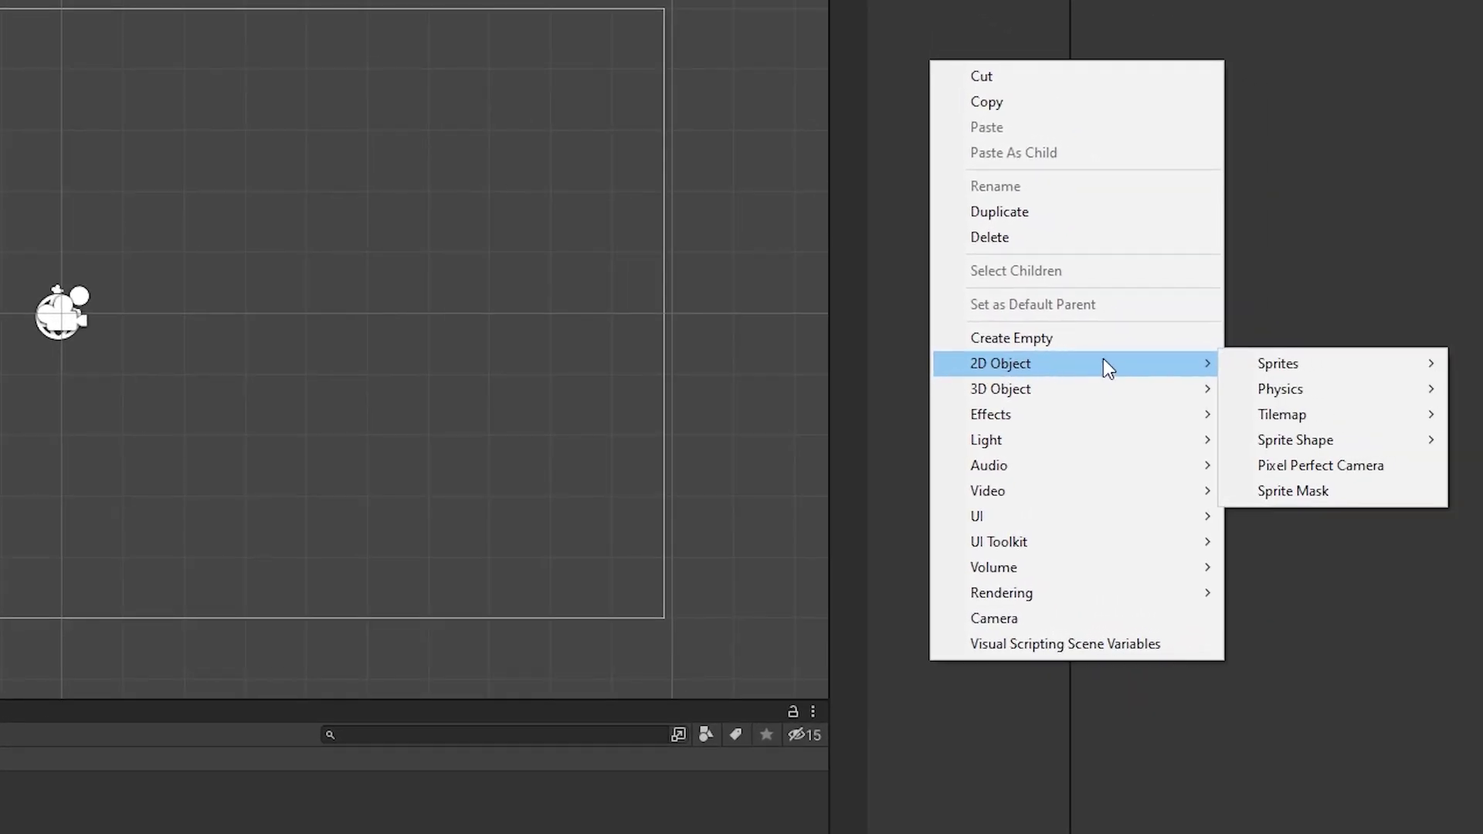
{"action": "mouse_move", "coordinate": [1342, 363]}
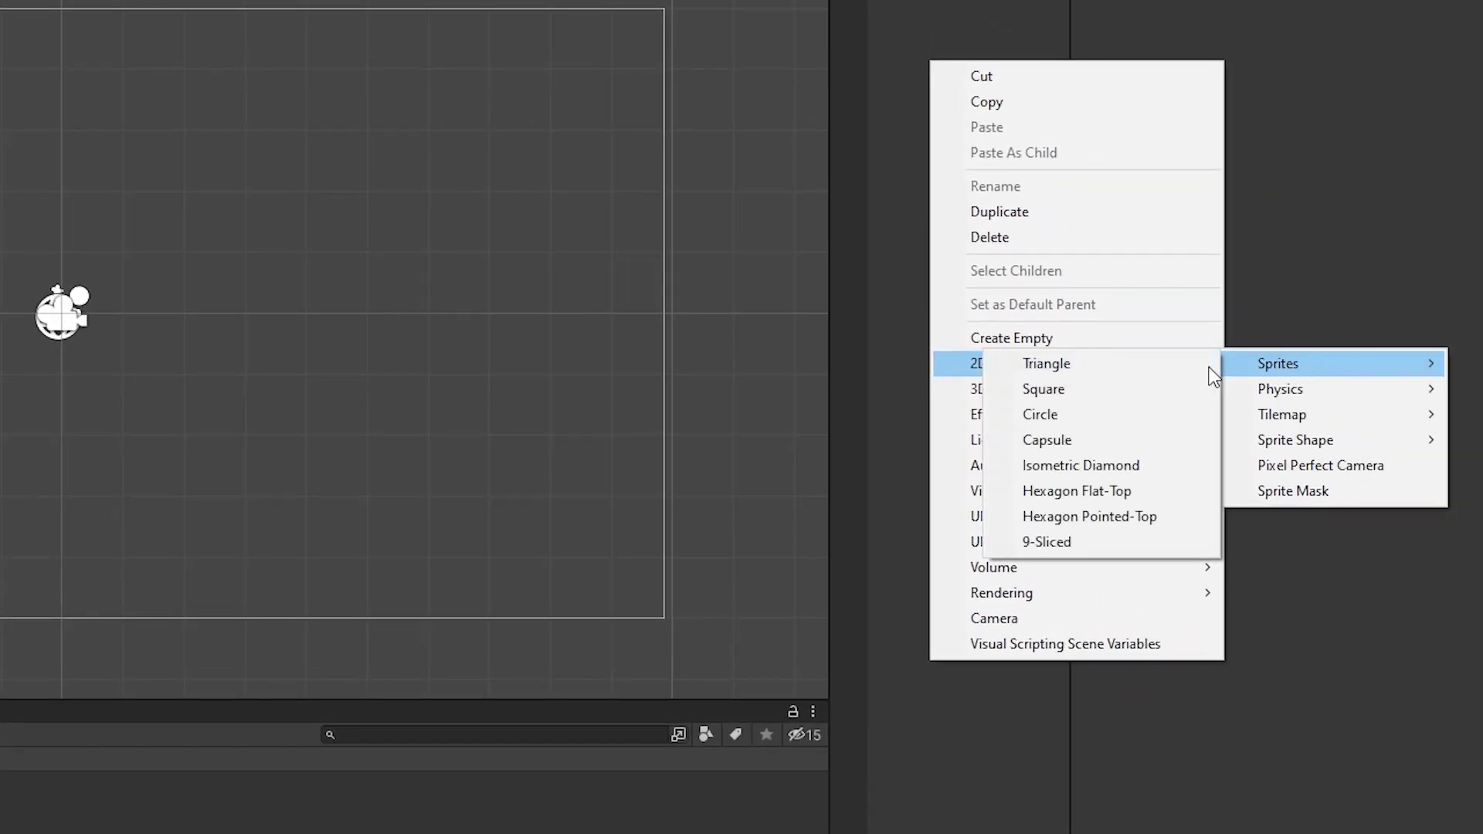
{"action": "left_click", "coordinate": [1043, 415]}
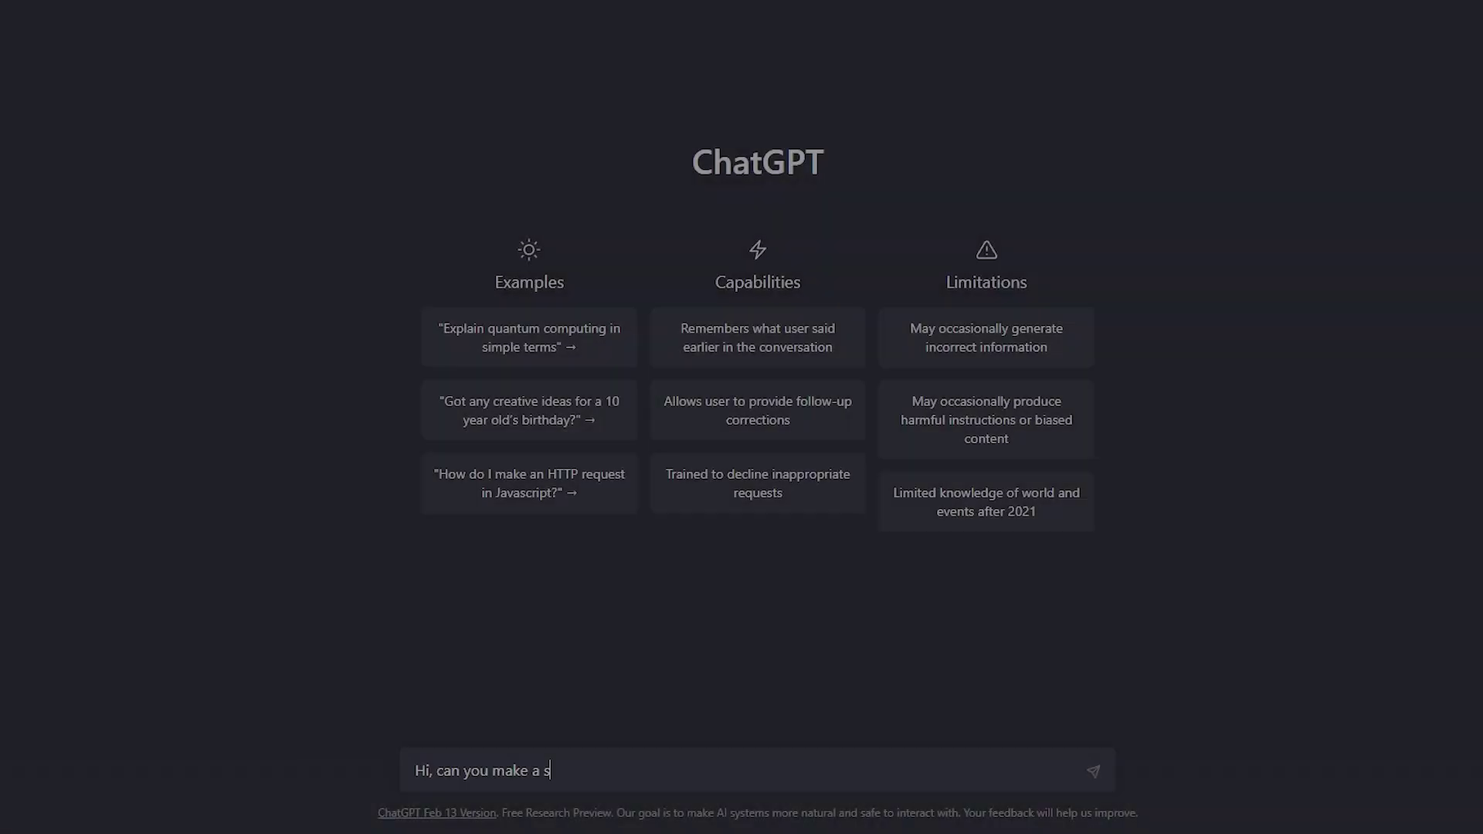
Step: Ask ChatGPT for a script making the player rigidbody jump with variable force on Space
{"action": "type", "text": "cript for my unity game."}
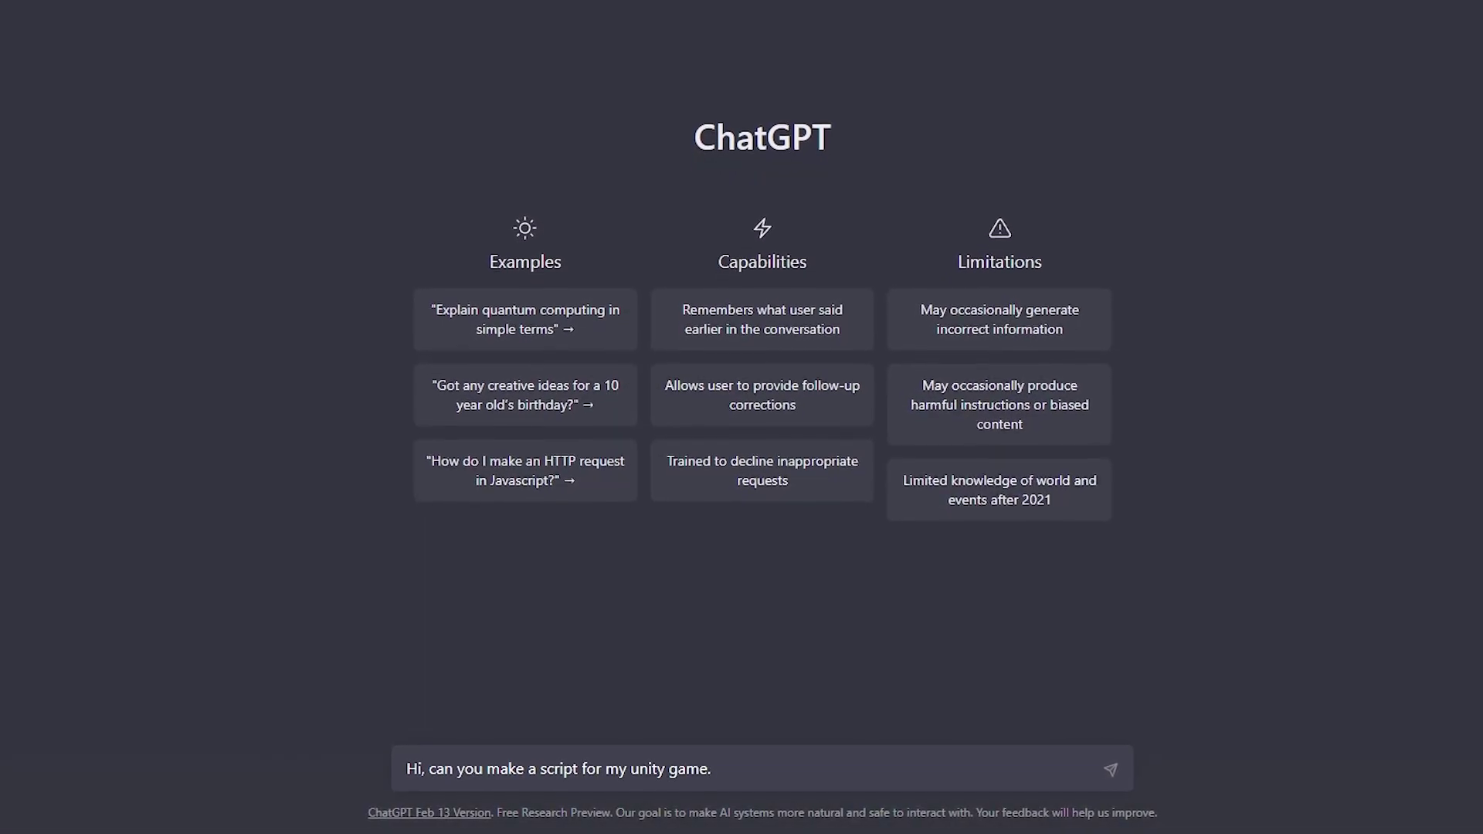
{"action": "key", "text": "shift+Return"}
{"action": "type", "text": "I need the script to "}
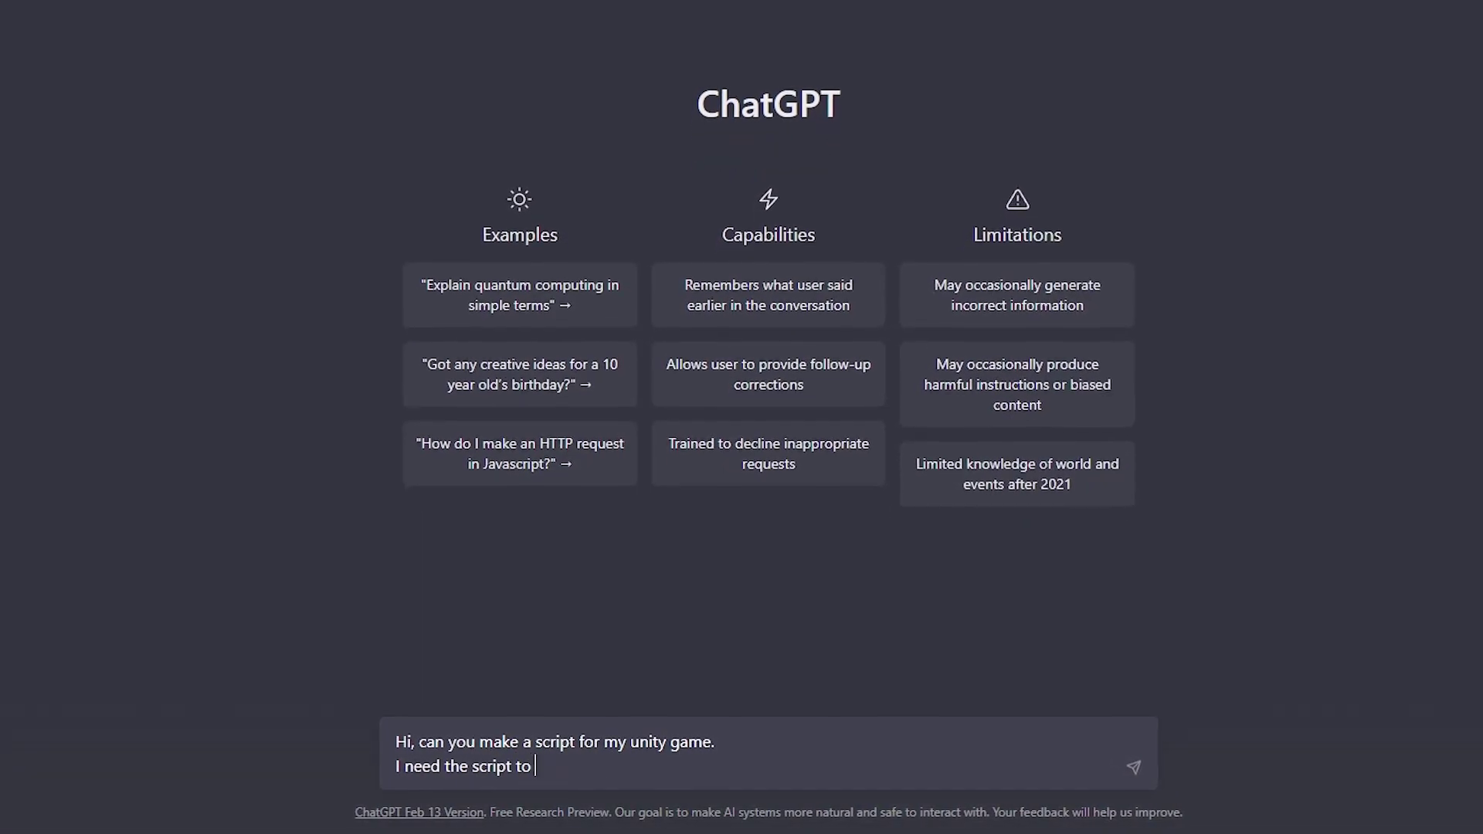
{"action": "type", "text": "make the player rigidbody jump up"}
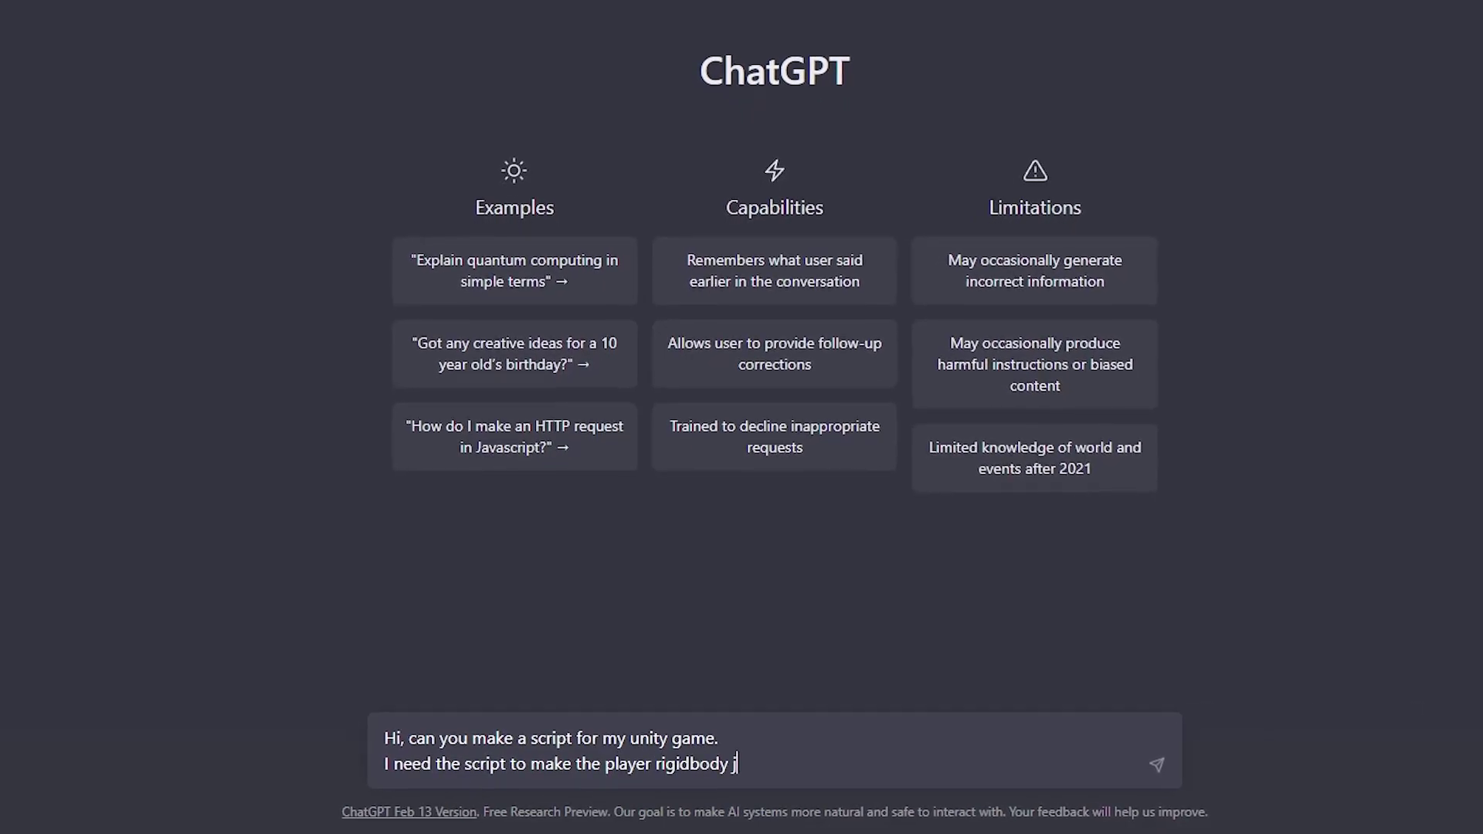
{"action": "type", "text": " by applying a variable force upwards"}
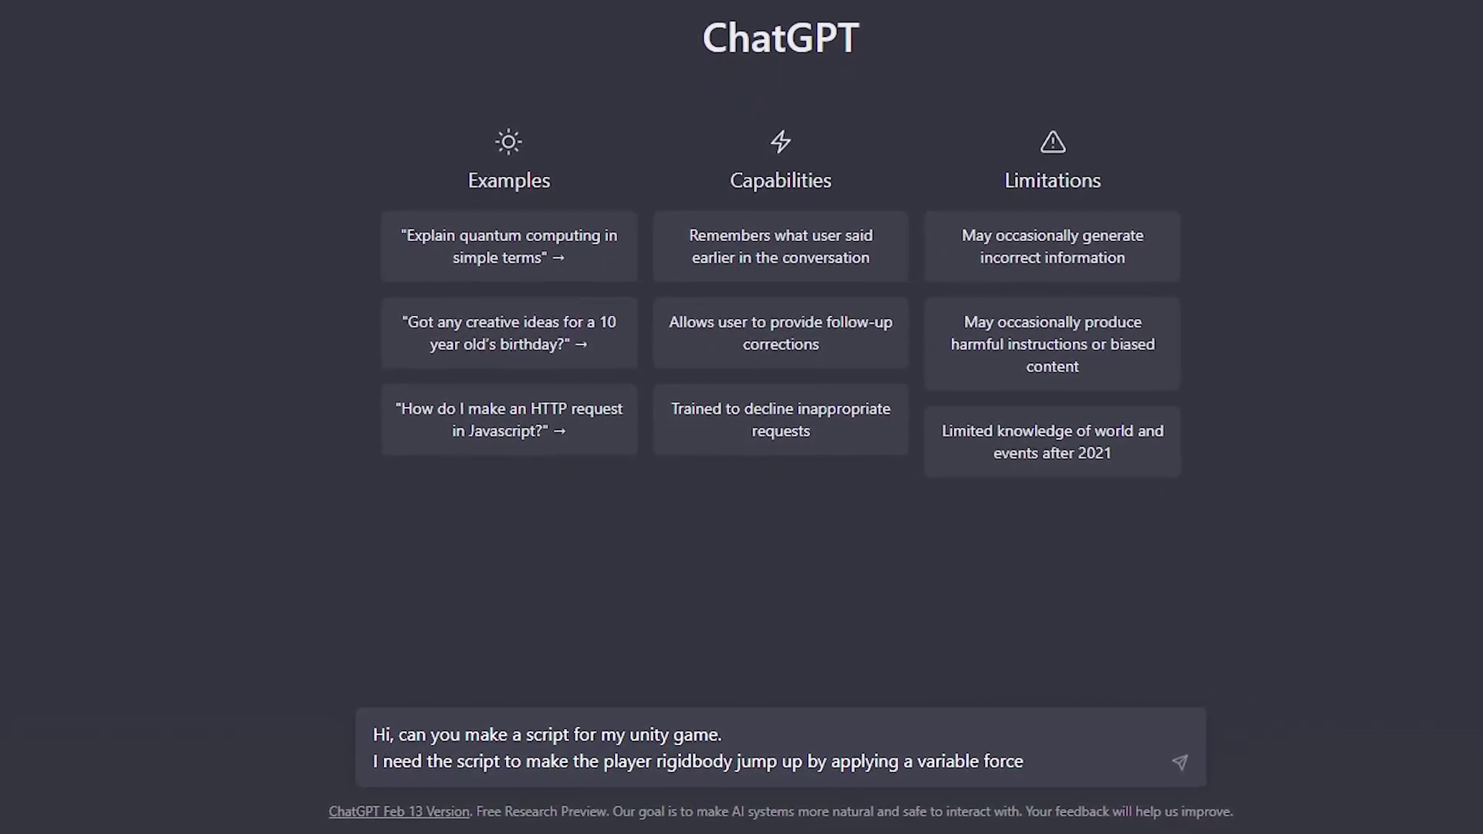
{"action": "type", "text": " when Space is pressed or when the screen is clicked"}
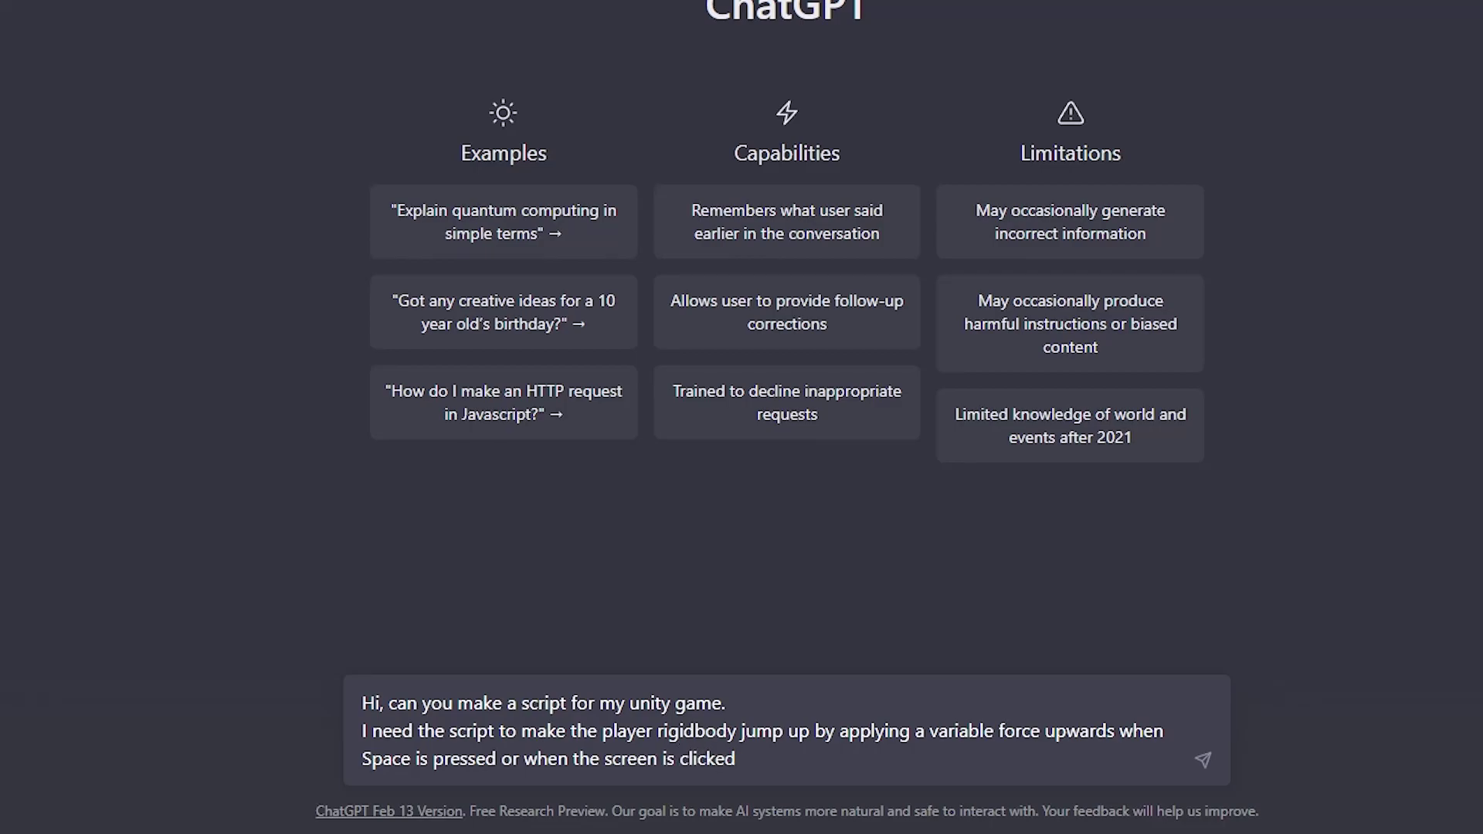
{"action": "key", "text": "Return"}
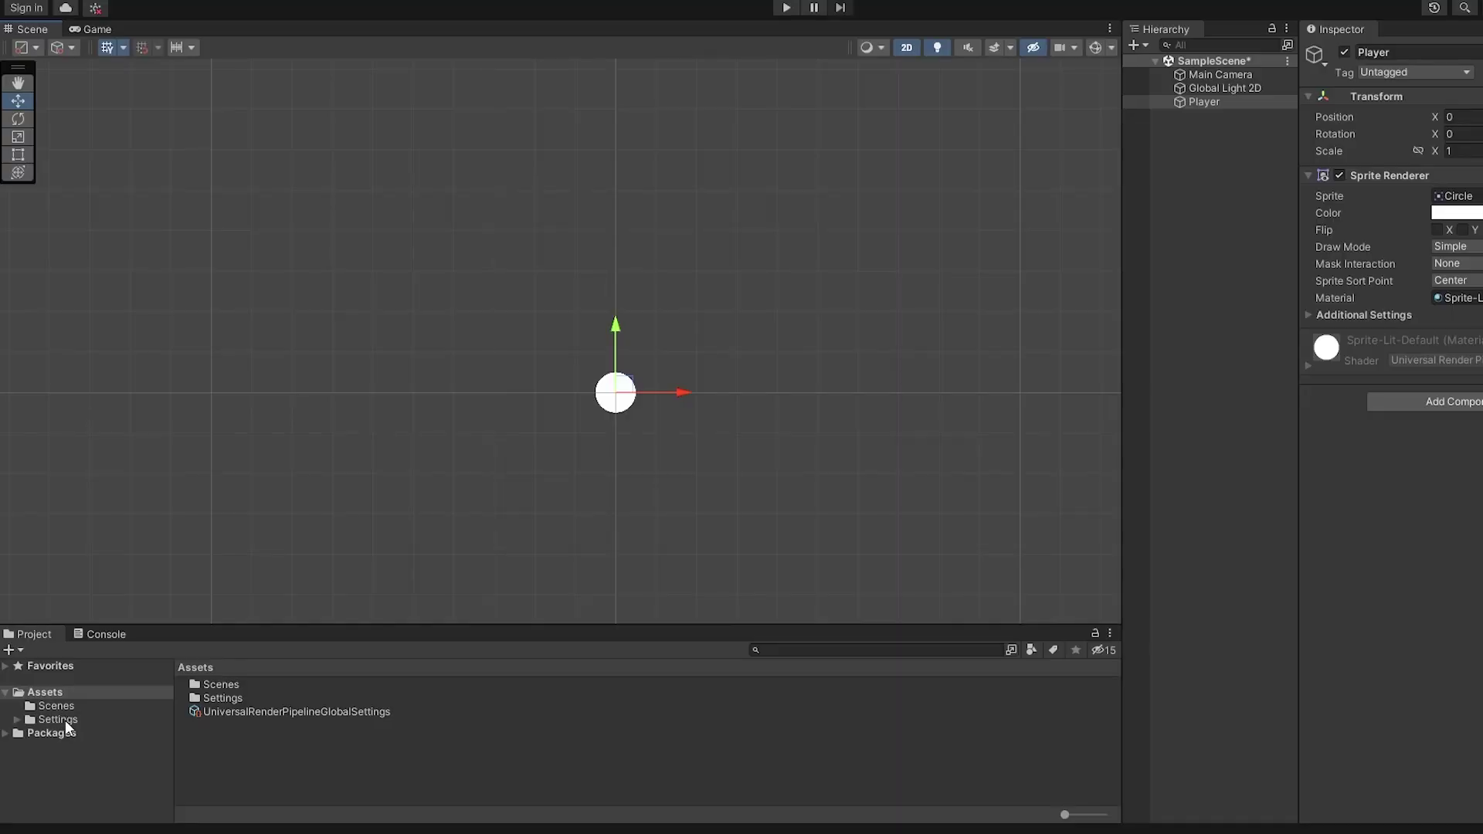
Step: Create a new C# script asset named PlayerJump in the Assets folder
{"action": "right_click", "coordinate": [249, 744]}
{"action": "mouse_move", "coordinate": [336, 301]}
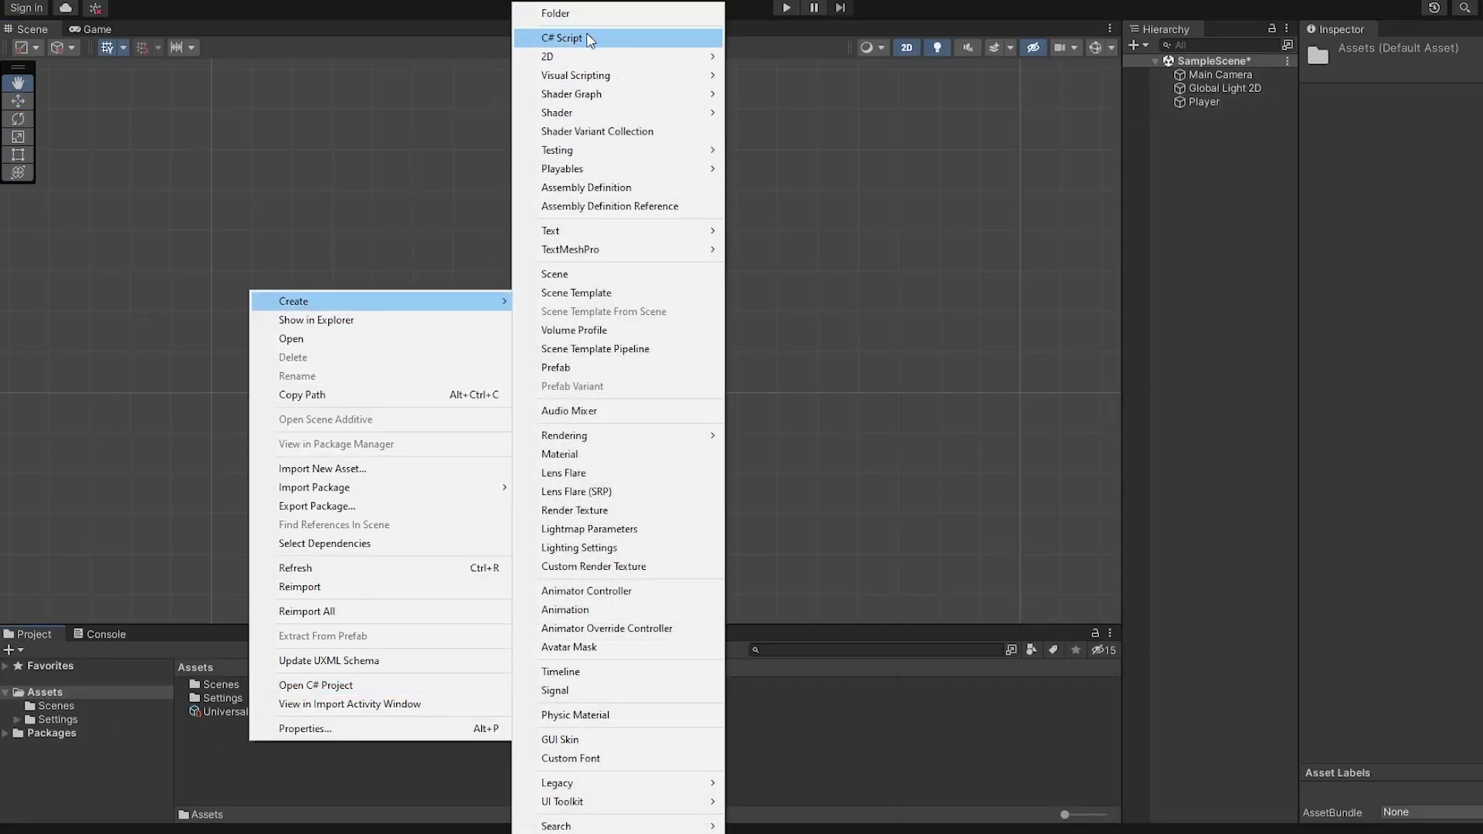
{"action": "left_click", "coordinate": [589, 38]}
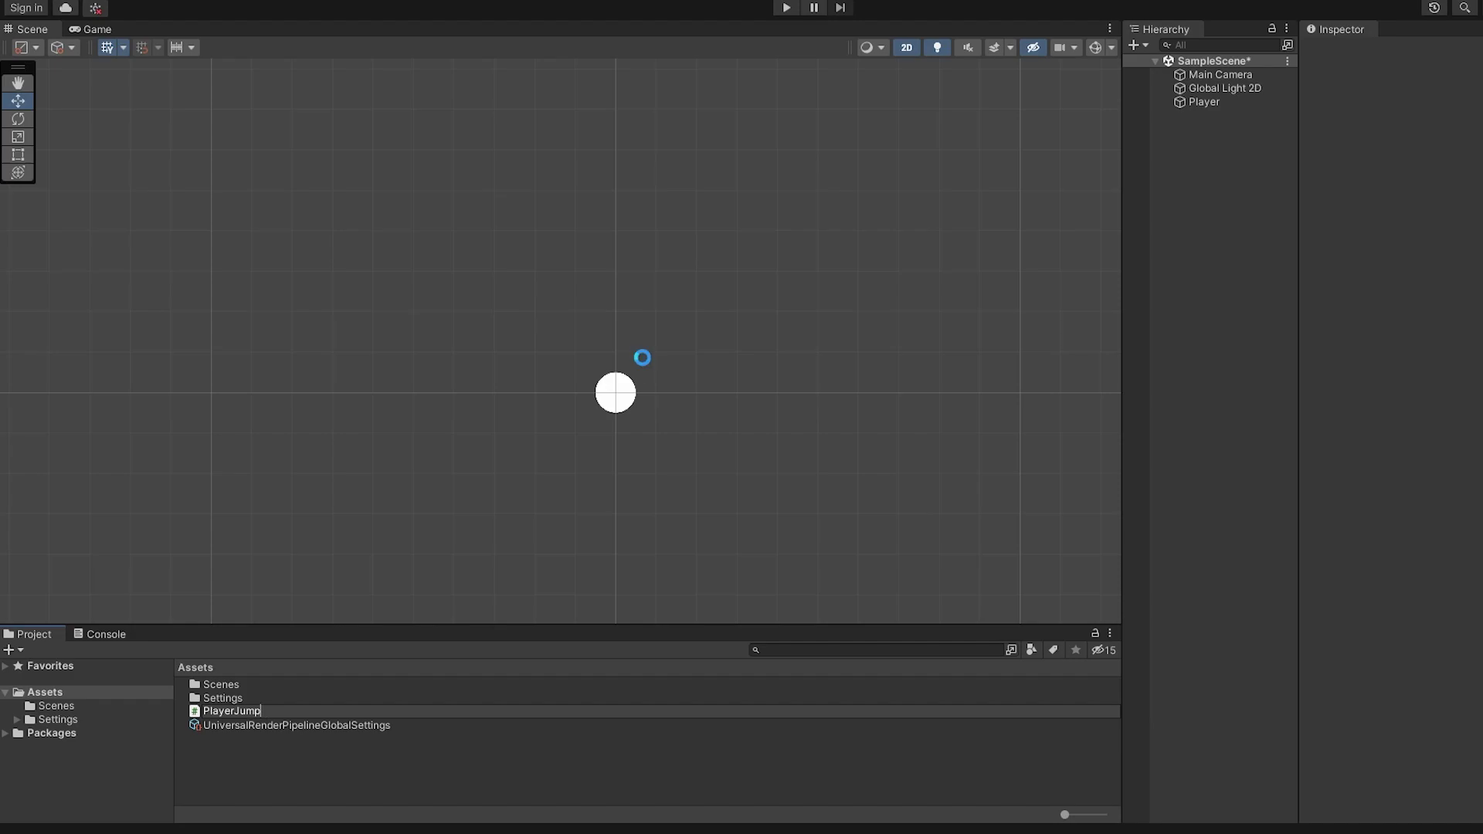
{"action": "key", "text": "Return"}
Step: Replace PlayerJump's template code with ChatGPT's jump code and inspect the Rigidbody2D field
{"action": "double_click", "coordinate": [261, 712]}
{"action": "key", "text": "ctrl+a"}
{"action": "type", "text": "using UnityEngine;  public class PlayerJump : MonoBehaviour {     public float jumpForce = 10f;      private Rigidbody2D rb;      void Start()     {         rb = GetComponent<Rigidbody2D>();     }      void Update()     {         if (Input.GetKeyDown(KeyCode.Space) || Input.GetMouseButtonDown(0))         {             Jump();         }     }      void Jump()     {         rb.AddForce(new Vector2(0f, jumpForce), ForceMode2D.Impulse);     } }"}
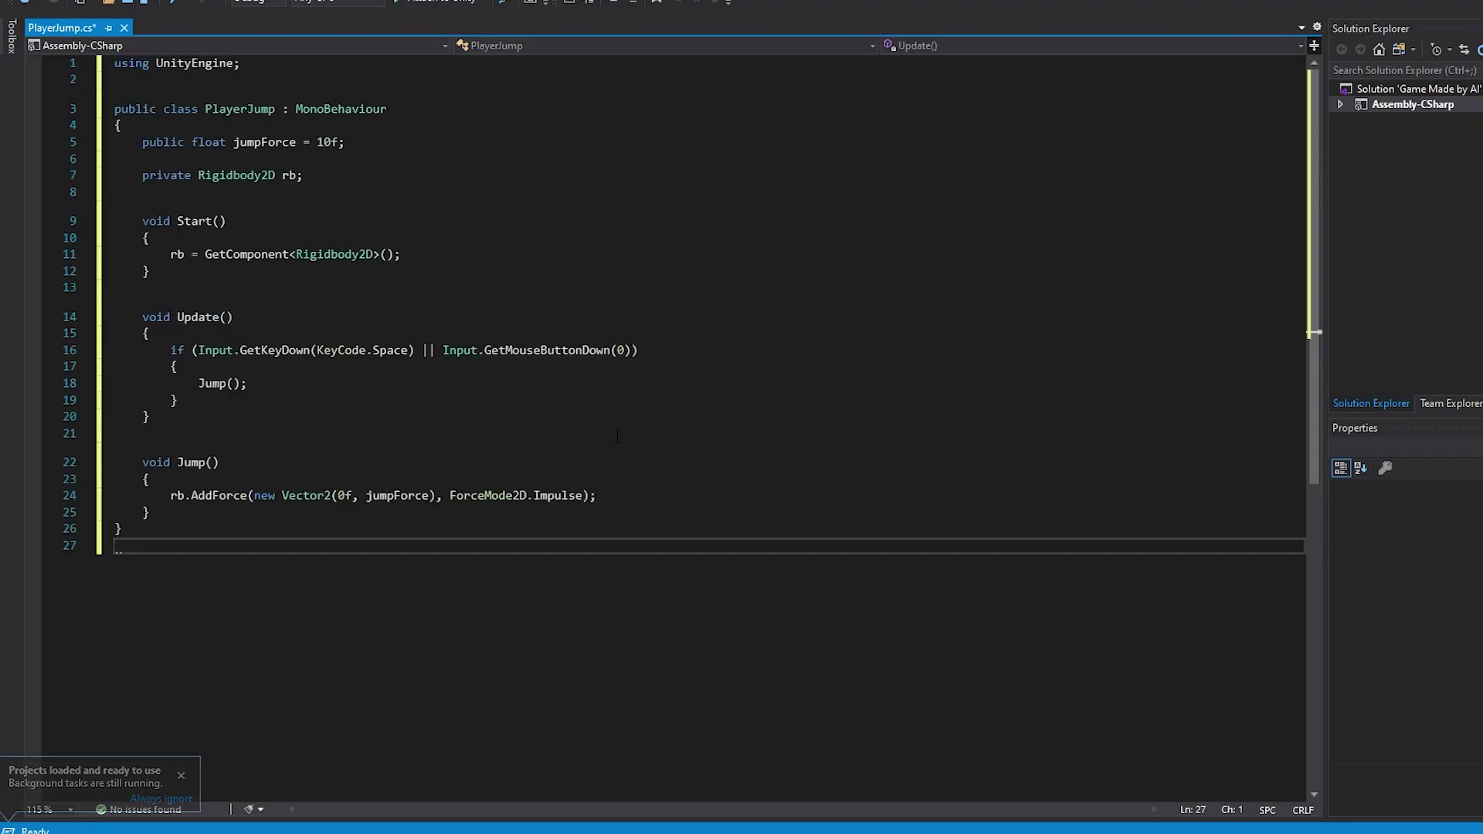
{"action": "left_click_drag", "start_coordinate": [199, 174], "coordinate": [300, 176]}
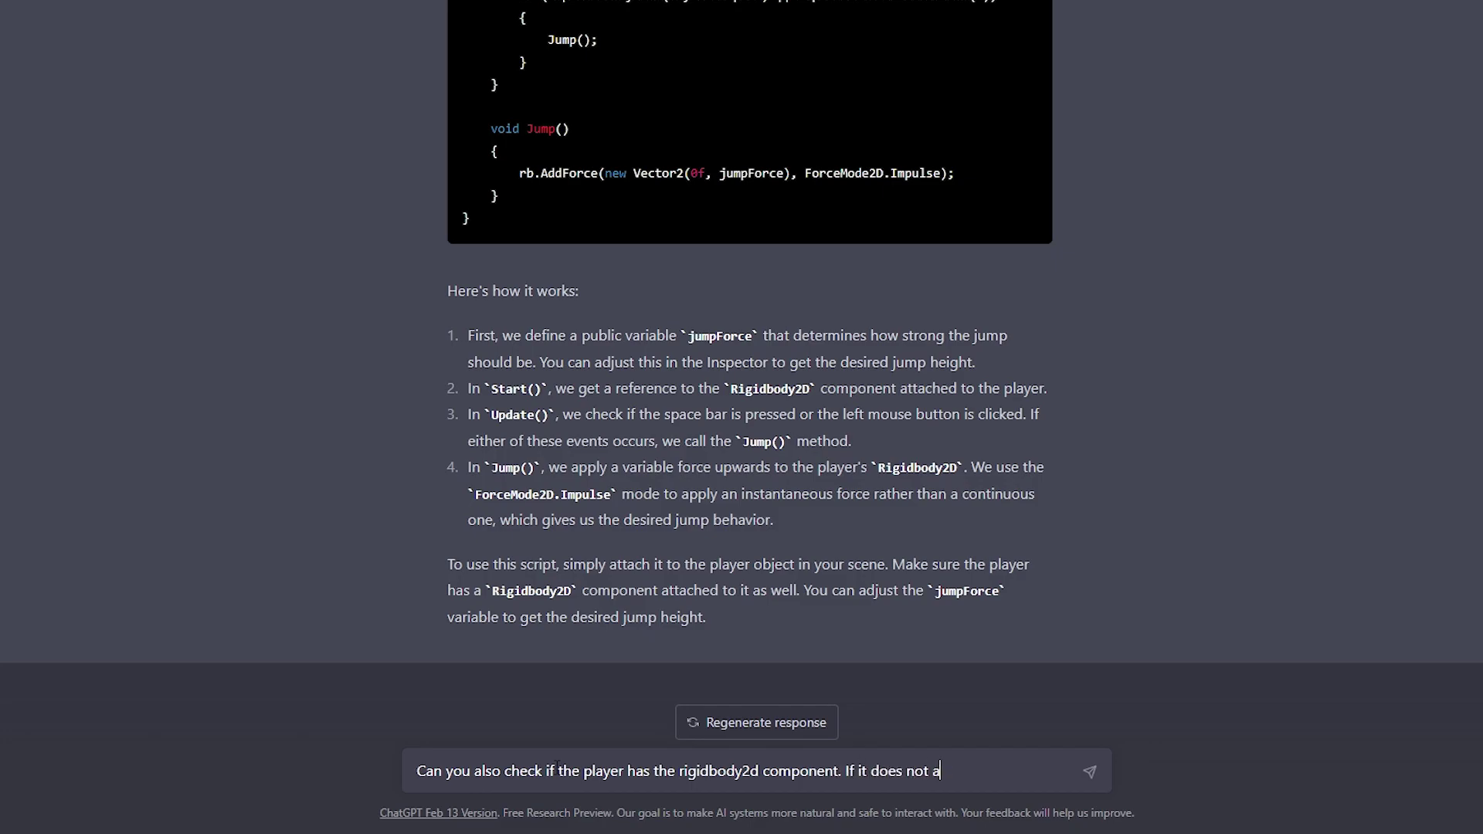
Step: Send the missing-Rigidbody2D question and paste the revised code into PlayerJump.cs
{"action": "key", "text": "Return"}
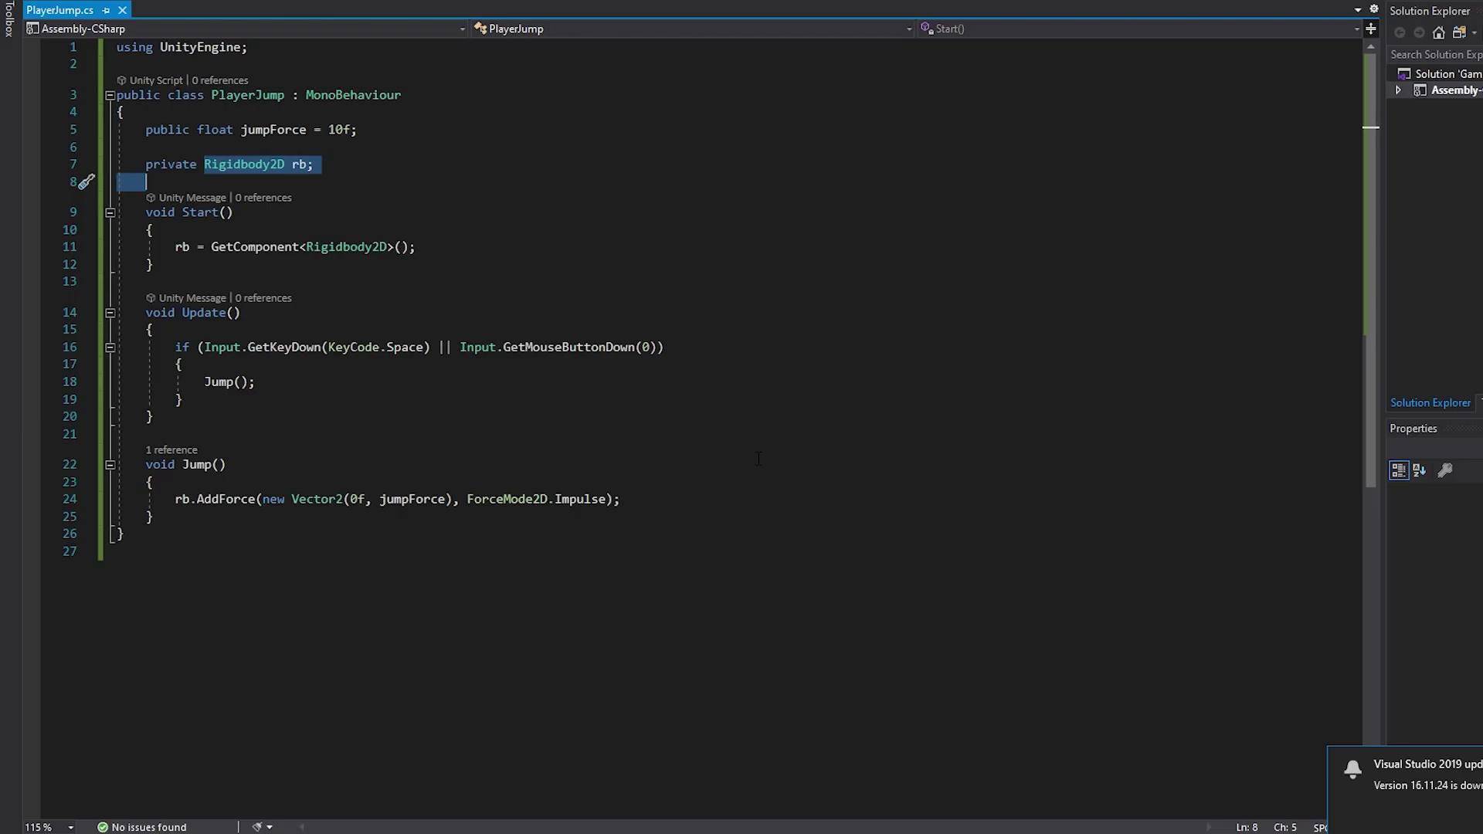
{"action": "key", "text": "ctrl+a"}
{"action": "type", "text": "using UnityEngine;  public class PlayerJump : MonoBehaviour {     public float jumpForce = 10f;      private Rigidbody2D rb;      void Start()     {         rb = GetComponent<Rigidbody2D>();         if (rb == null)         {             rb = gameObject.AddComponent<Rigidbody2D>();         }     }      void Update()     {         if (Input.GetKeyDown(KeyCode.Space) || Input.GetMouseButtonDown(0))         {             Jump();         }     }      void Jump()     {         rb.AddForce(new Vector2(0f, jumpForce), ForceMode2D.Impulse);     } }"}
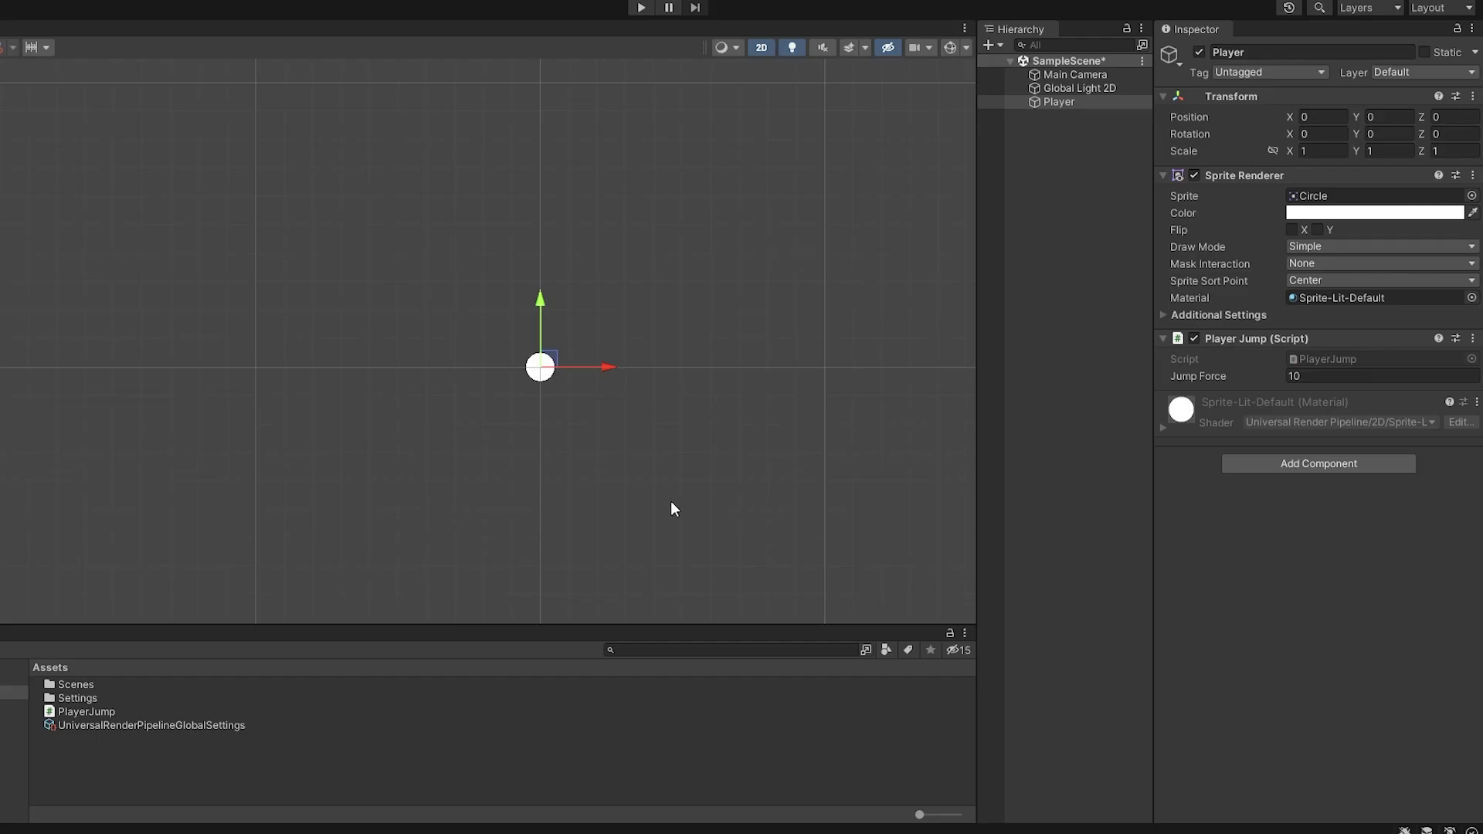
Step: Add a Square sprite named Ground and scale it into a wide, flat block
{"action": "right_click", "coordinate": [1103, 367]}
{"action": "mouse_move", "coordinate": [1146, 396]}
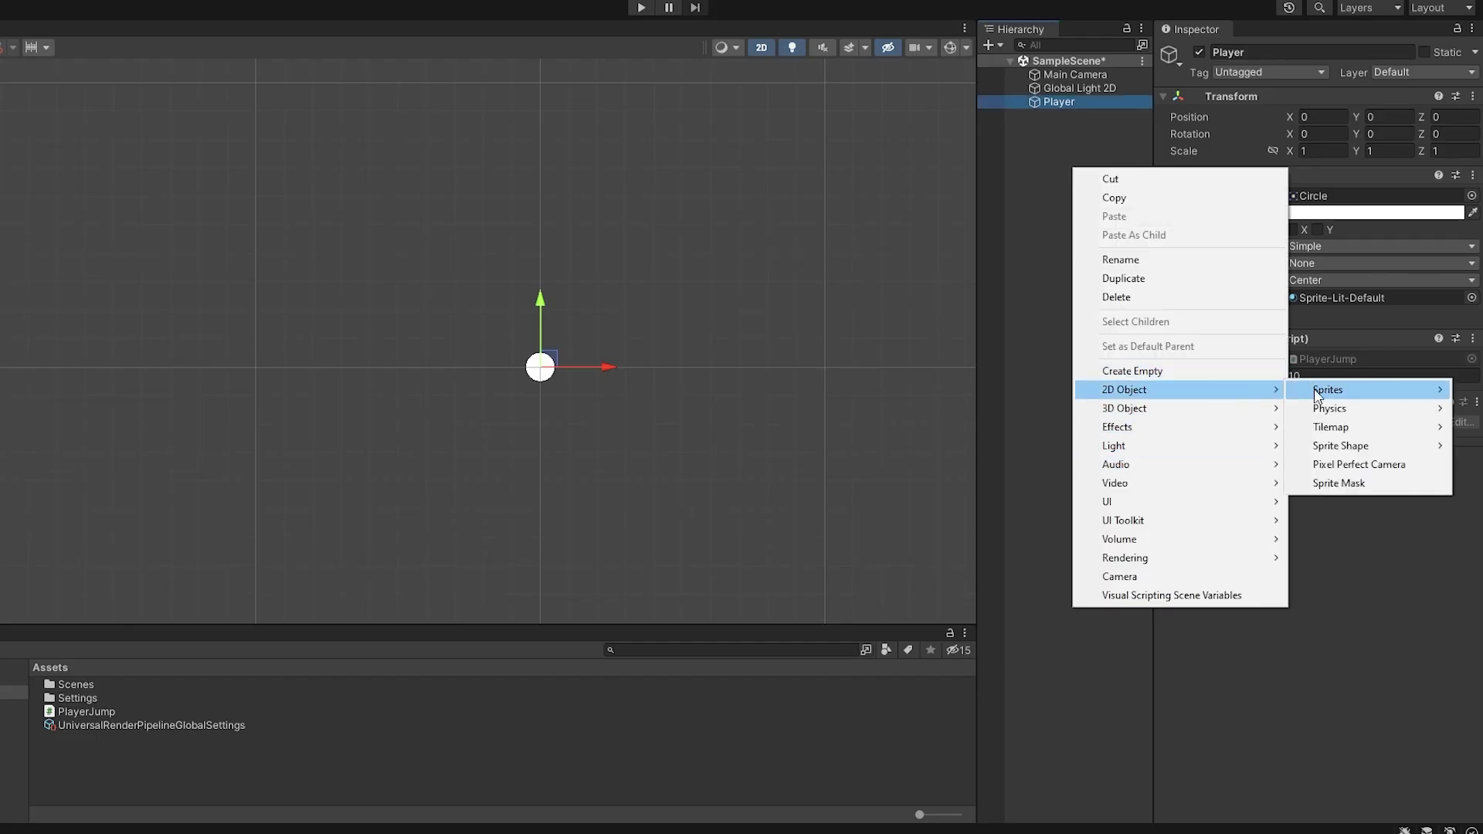
{"action": "mouse_move", "coordinate": [1323, 389]}
{"action": "left_click", "coordinate": [1097, 407]}
{"action": "type", "text": "Ground"}
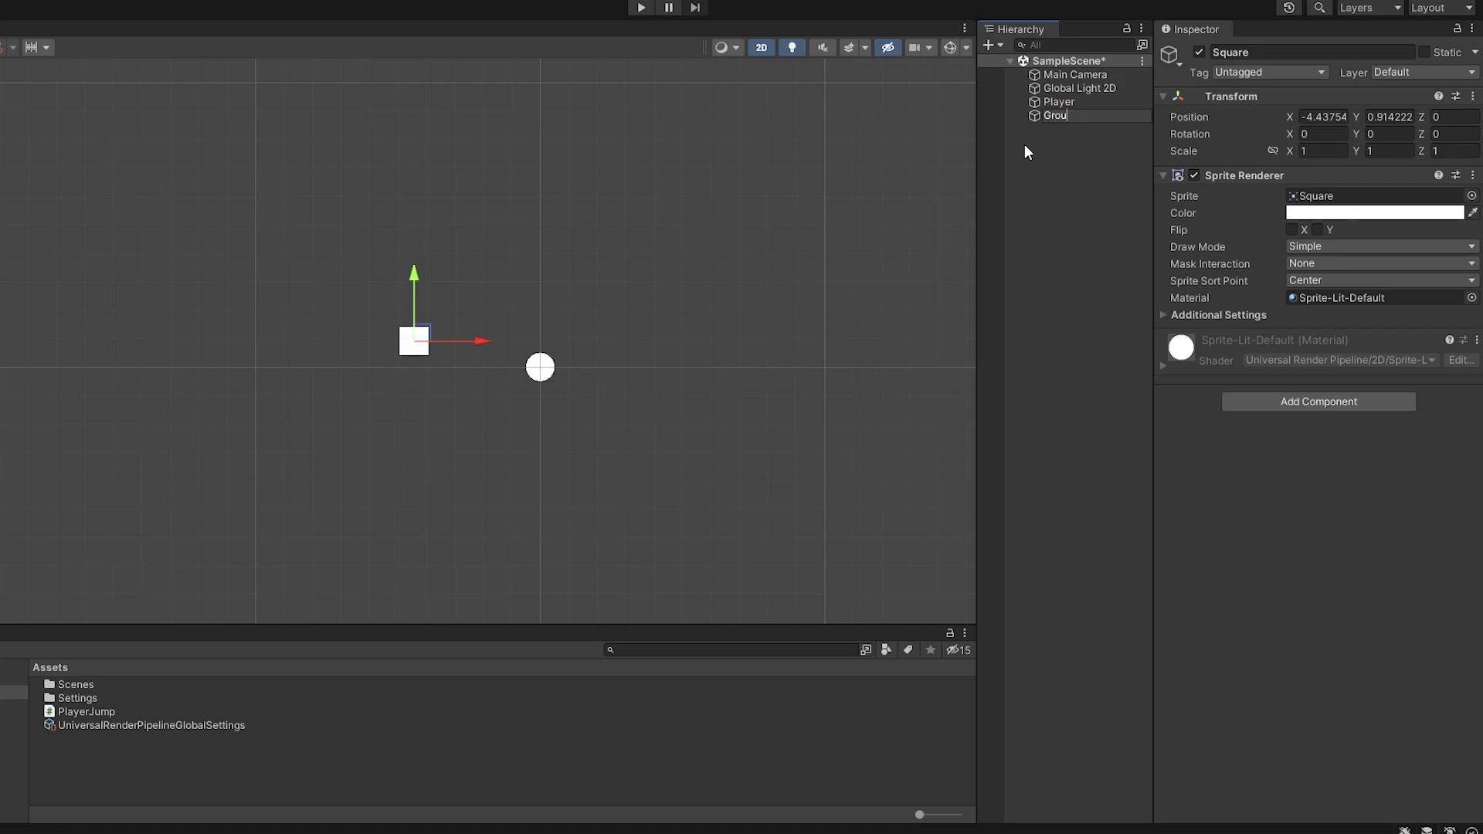
{"action": "key", "text": "Return"}
{"action": "key", "text": "w"}
{"action": "left_click_drag", "start_coordinate": [419, 345], "coordinate": [989, 462]}
{"action": "key", "text": "r"}
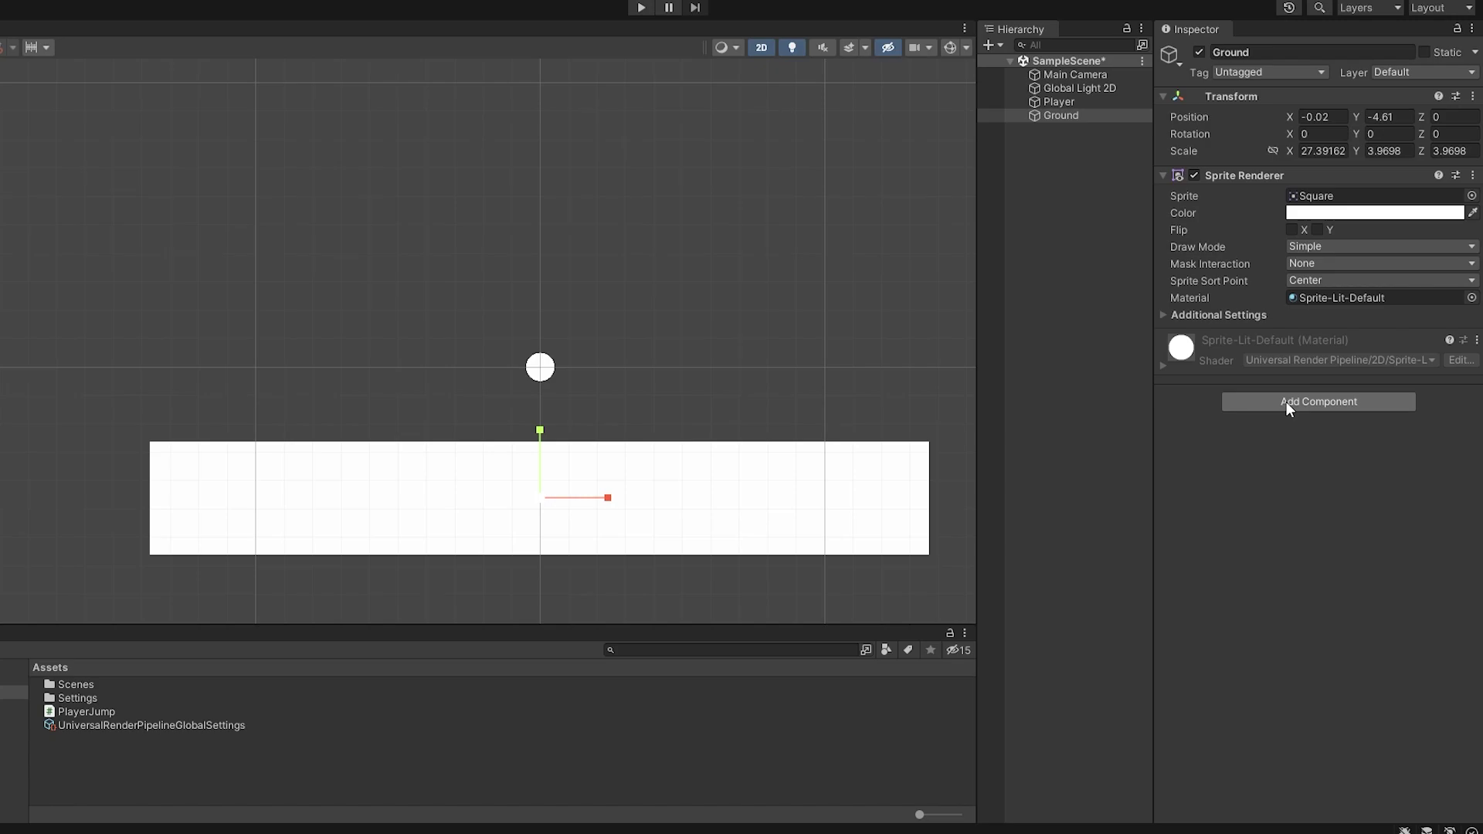
Step: Give Ground a Box Collider 2D, edit its bounds, and play the scene
{"action": "type", "text": "box"}
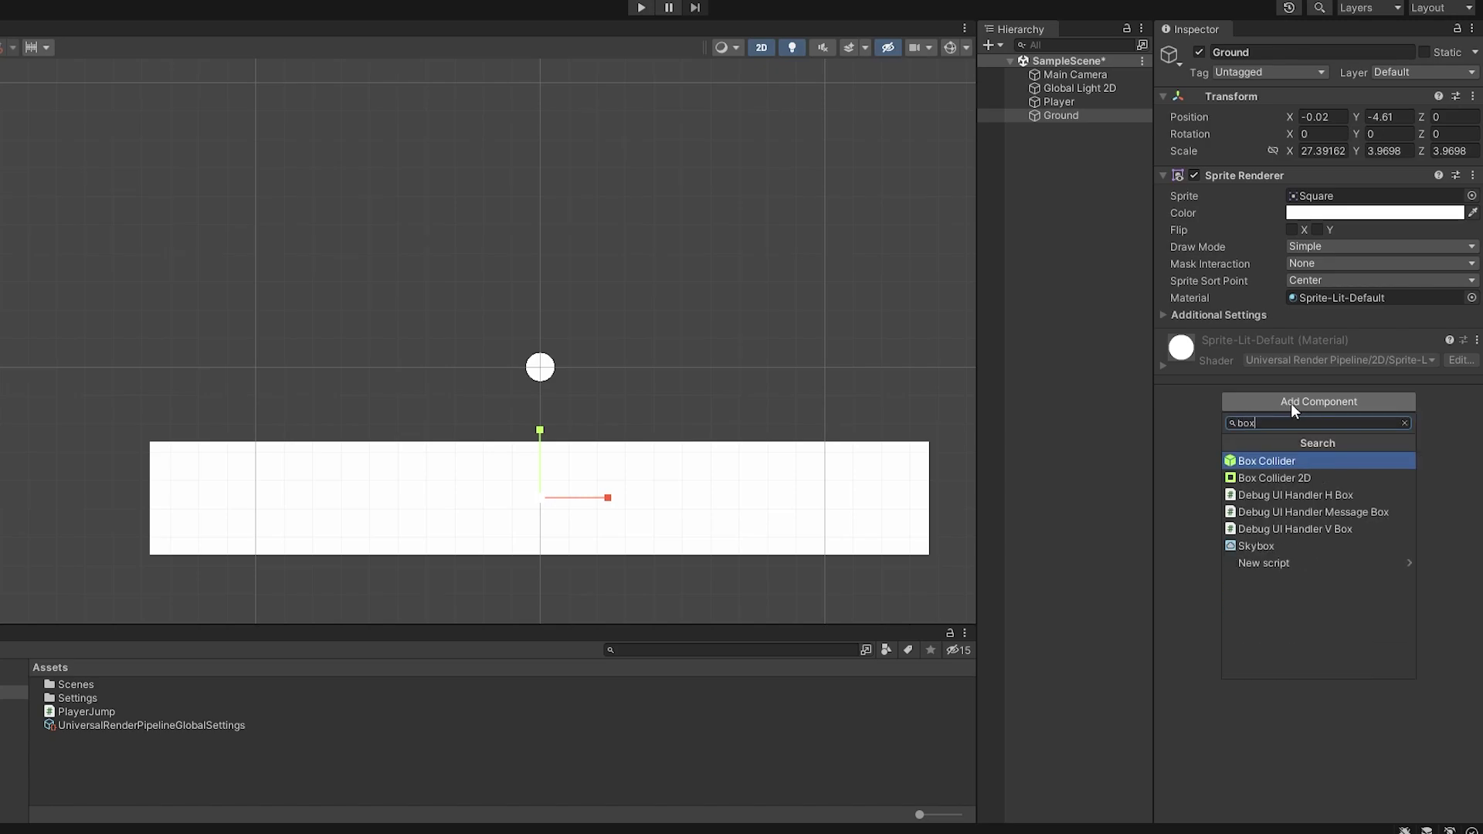
{"action": "key", "text": "Down"}
{"action": "key", "text": "Return"}
{"action": "left_click", "coordinate": [1299, 360]}
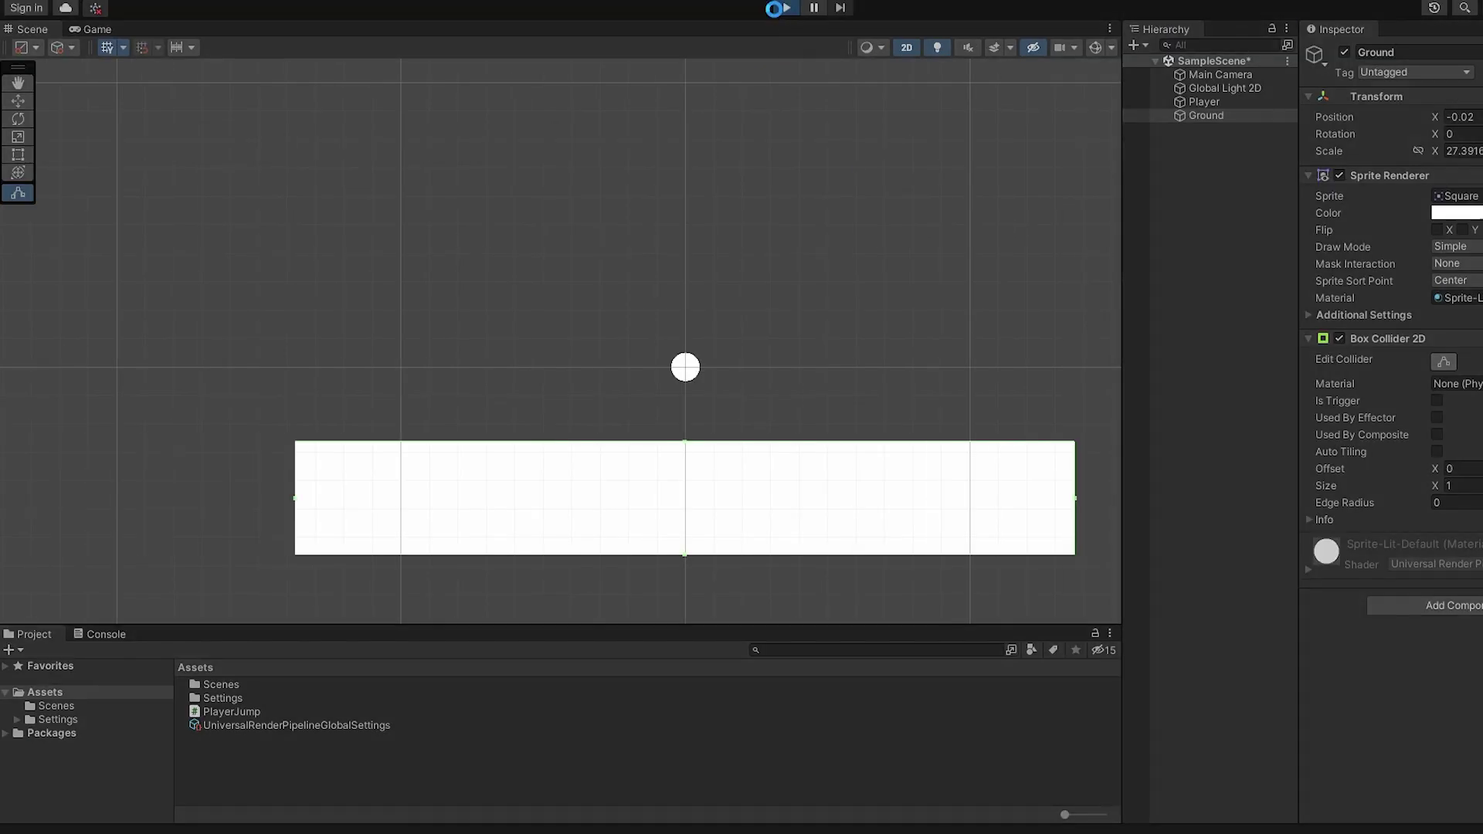
{"action": "left_click", "coordinate": [641, 8]}
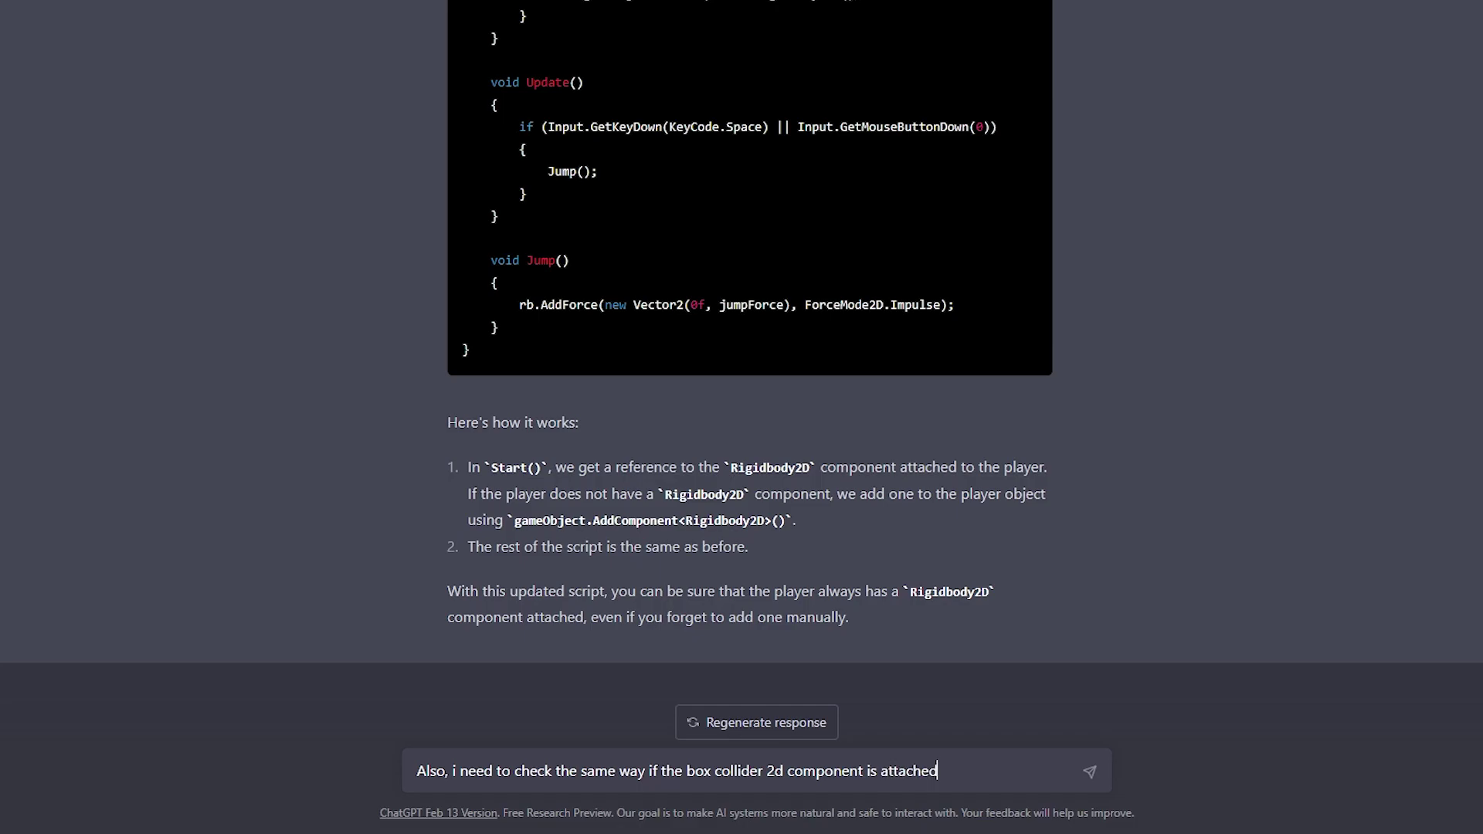
Step: Send the follow-up asking ChatGPT to add a BoxCollider2D to the player when missing
{"action": "type", "text": "it is not"}
{"action": "key", "text": "Return"}
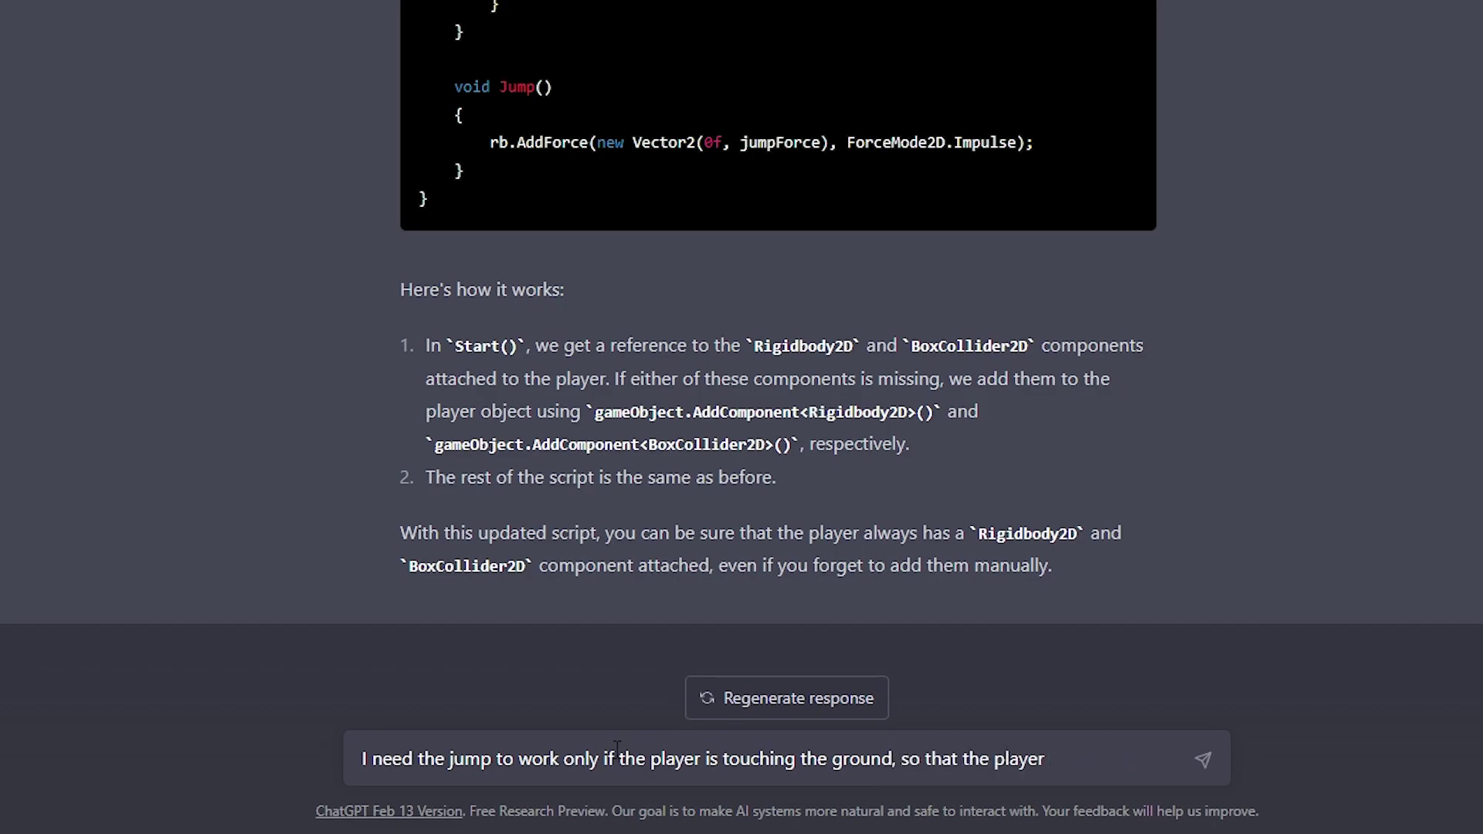
Step: Send the request to allow jumping only while touching objects on the Ground layer
{"action": "type", "text": "to fly"}
{"action": "key", "text": "Return"}
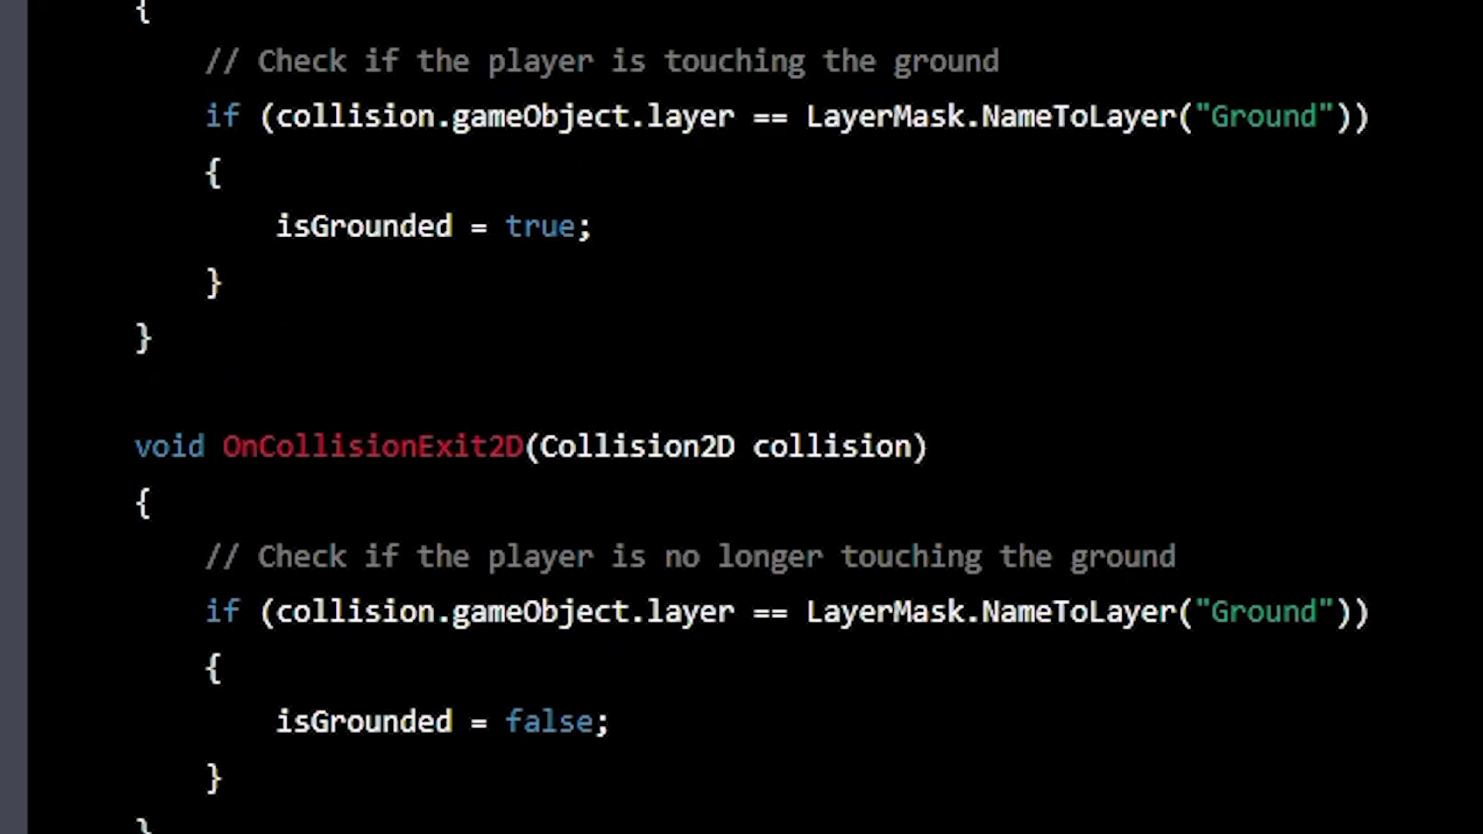
Step: Request a Ground script compatible with PlayerJump that adds a missing BoxCollider2D, then browse the layers forum thread
{"action": "type", "text": "Can you make a script for the ground object that will allow it to work with this script"}
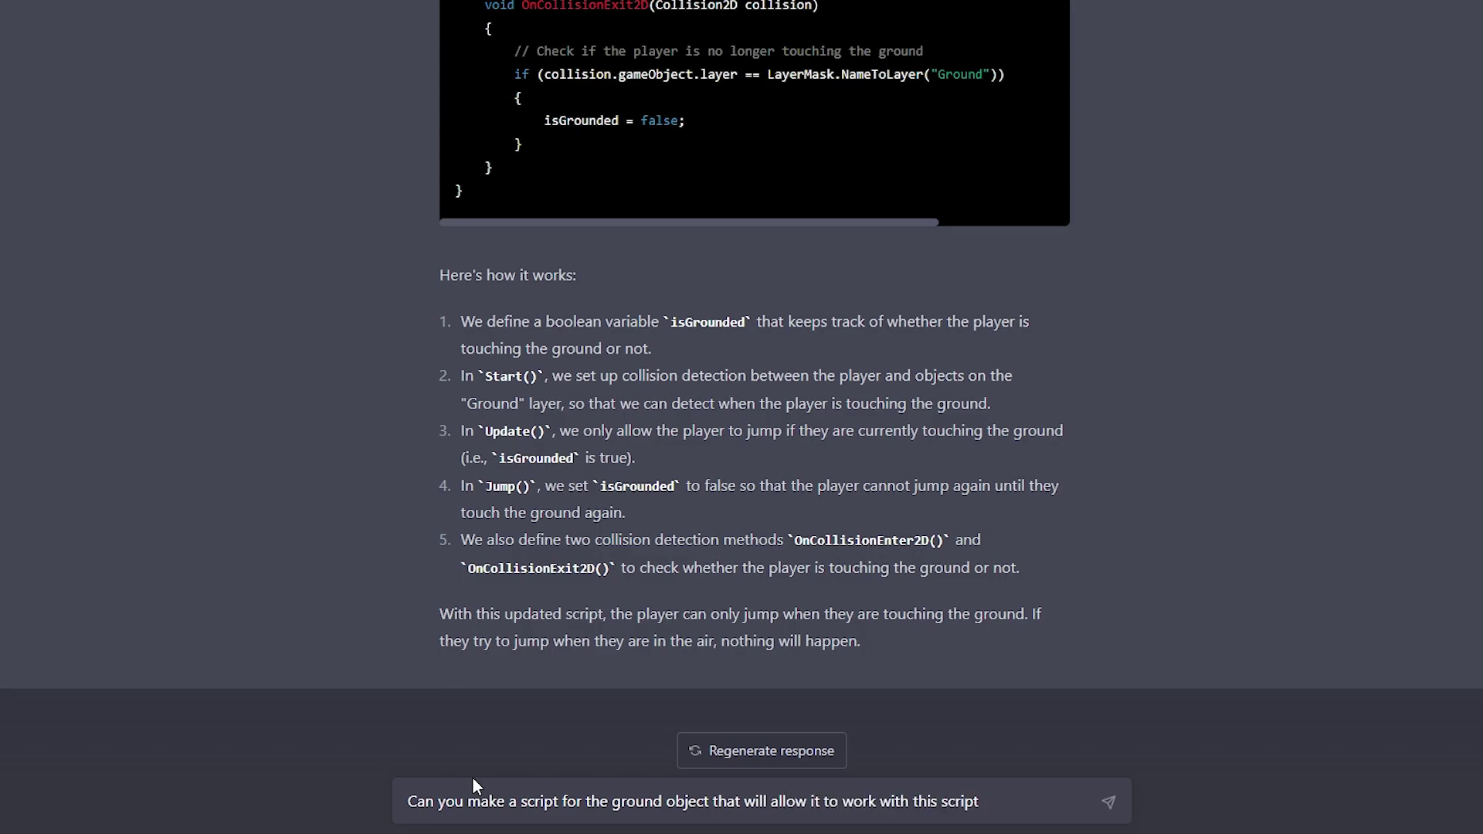
{"action": "type", "text": "?"}
{"action": "key", "text": "Return"}
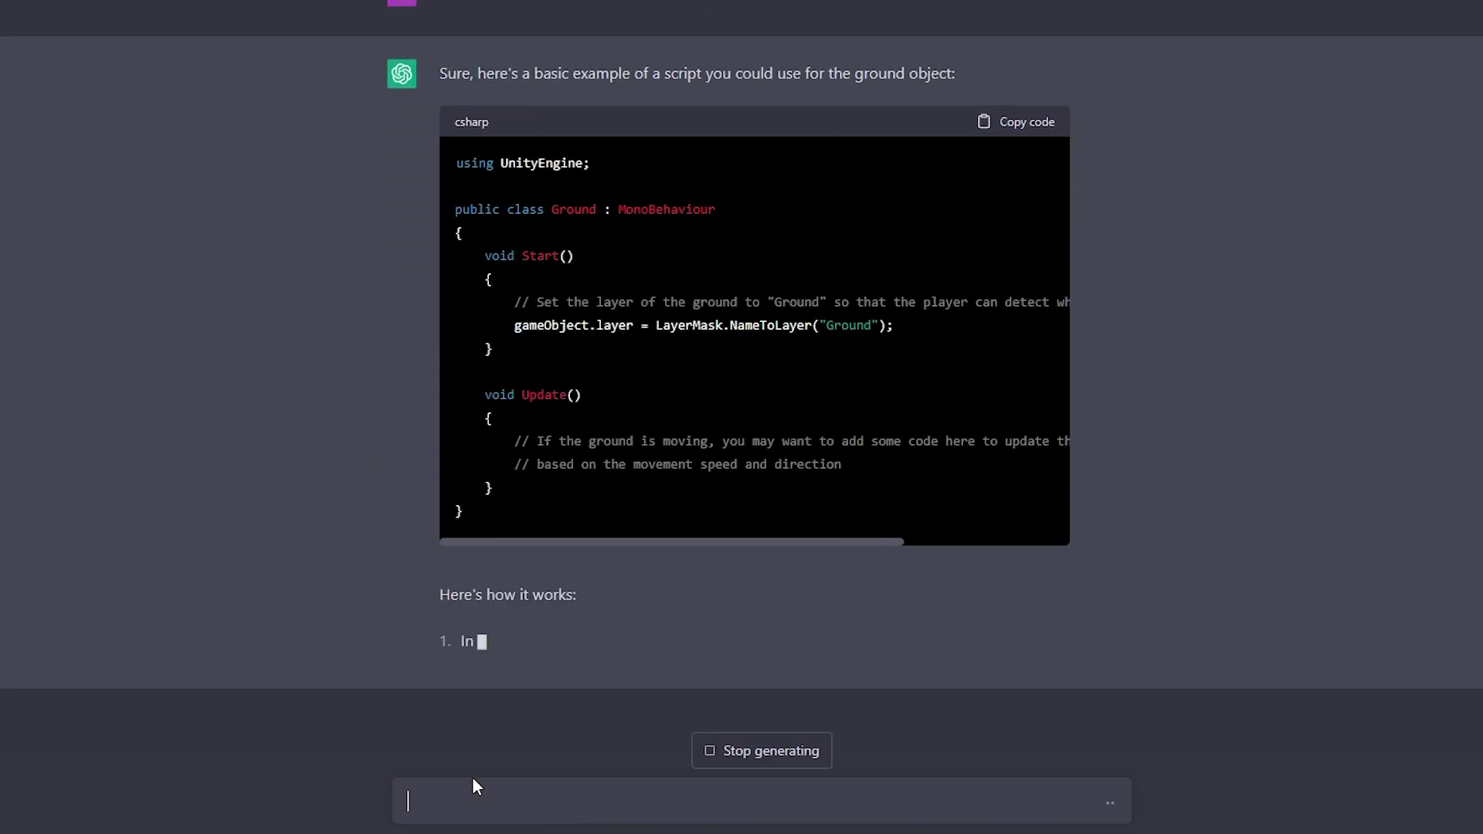
{"action": "type", "text": "Can you add a check if the ground has a BoxCollider2D component and if not, add one"}
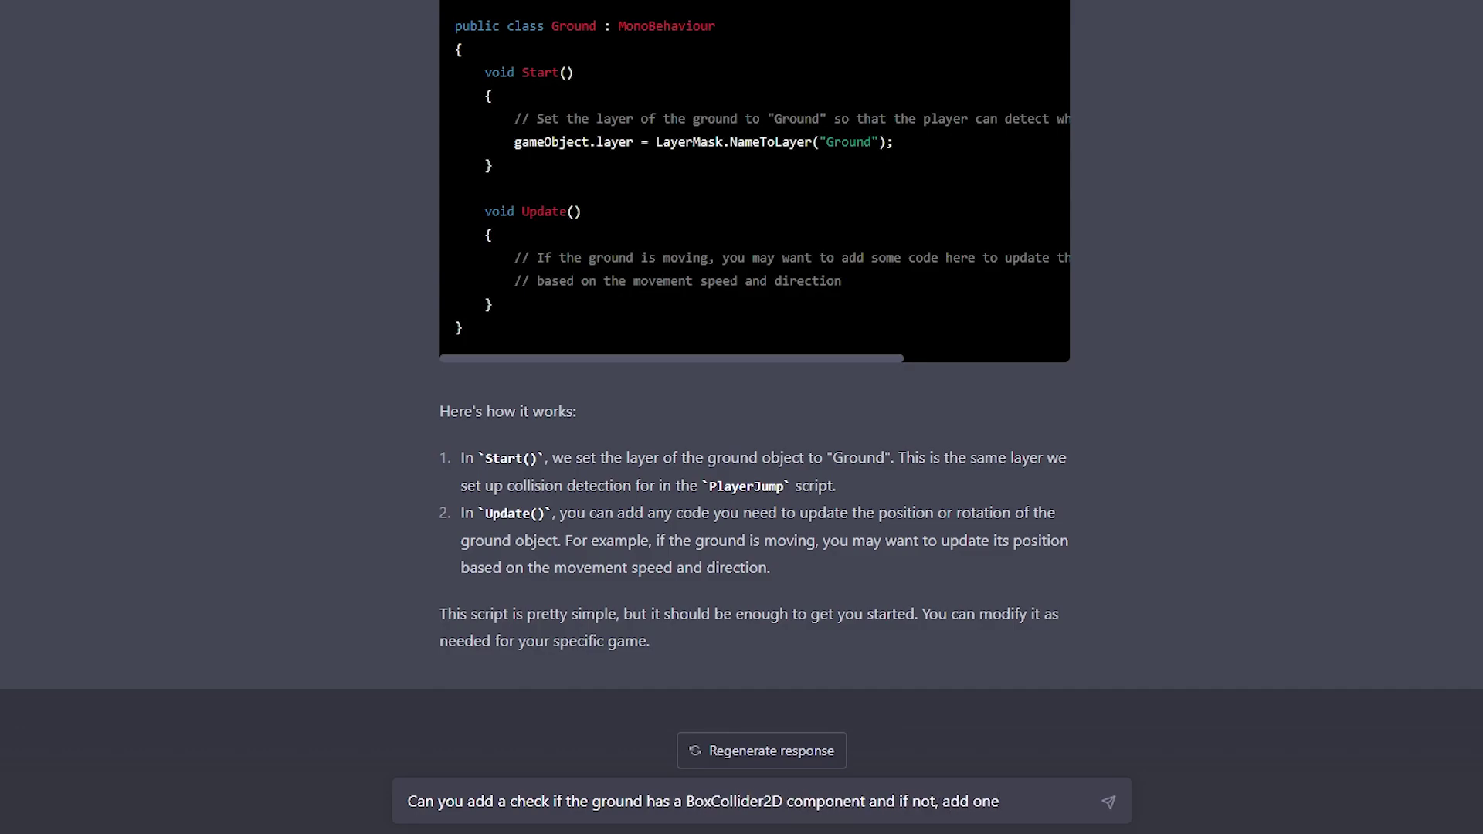
{"action": "key", "text": "Return"}
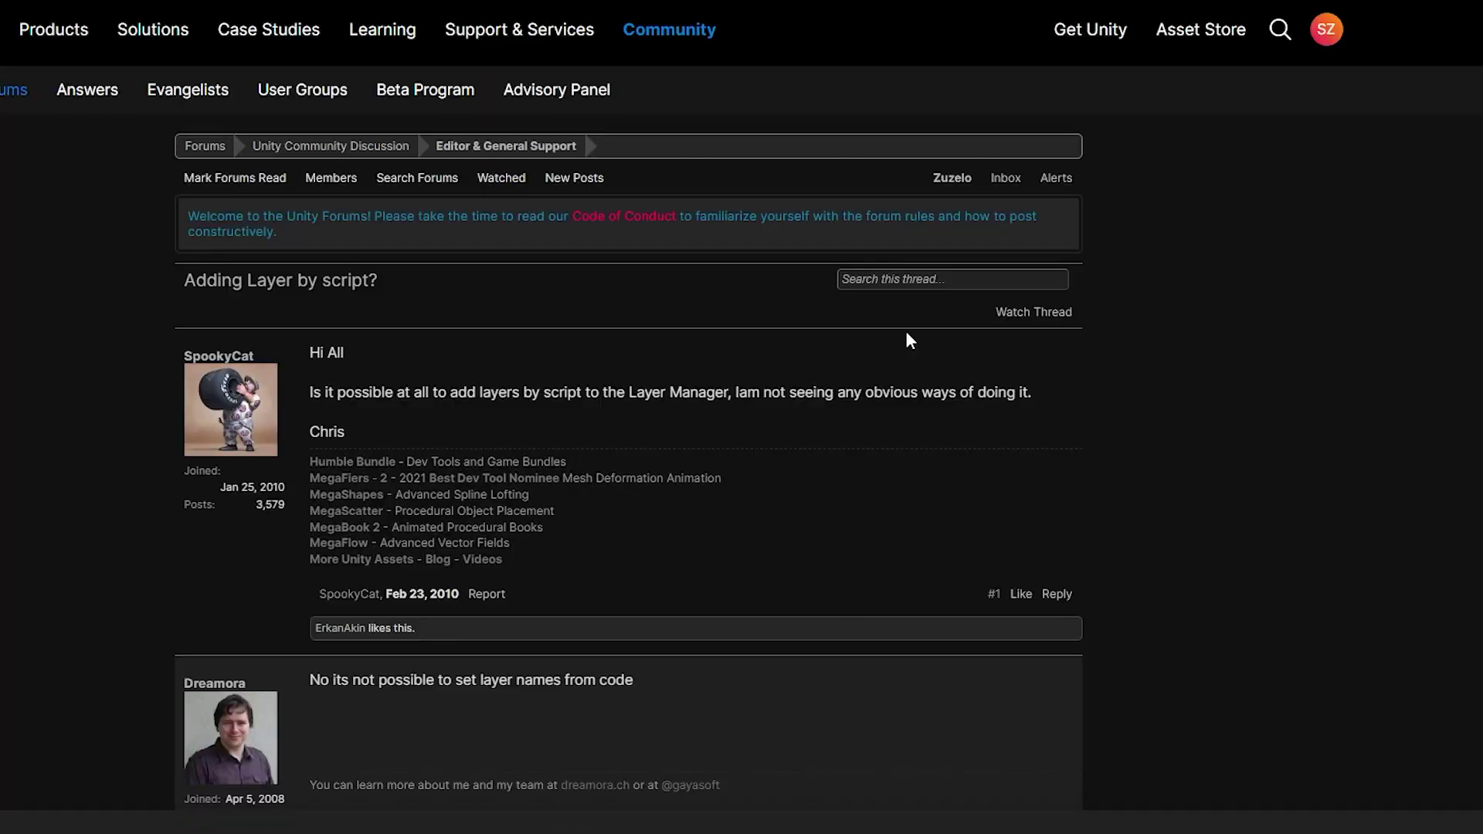
{"action": "scroll", "coordinate": [910, 342], "scroll_direction": "down", "scroll_amount": 9}
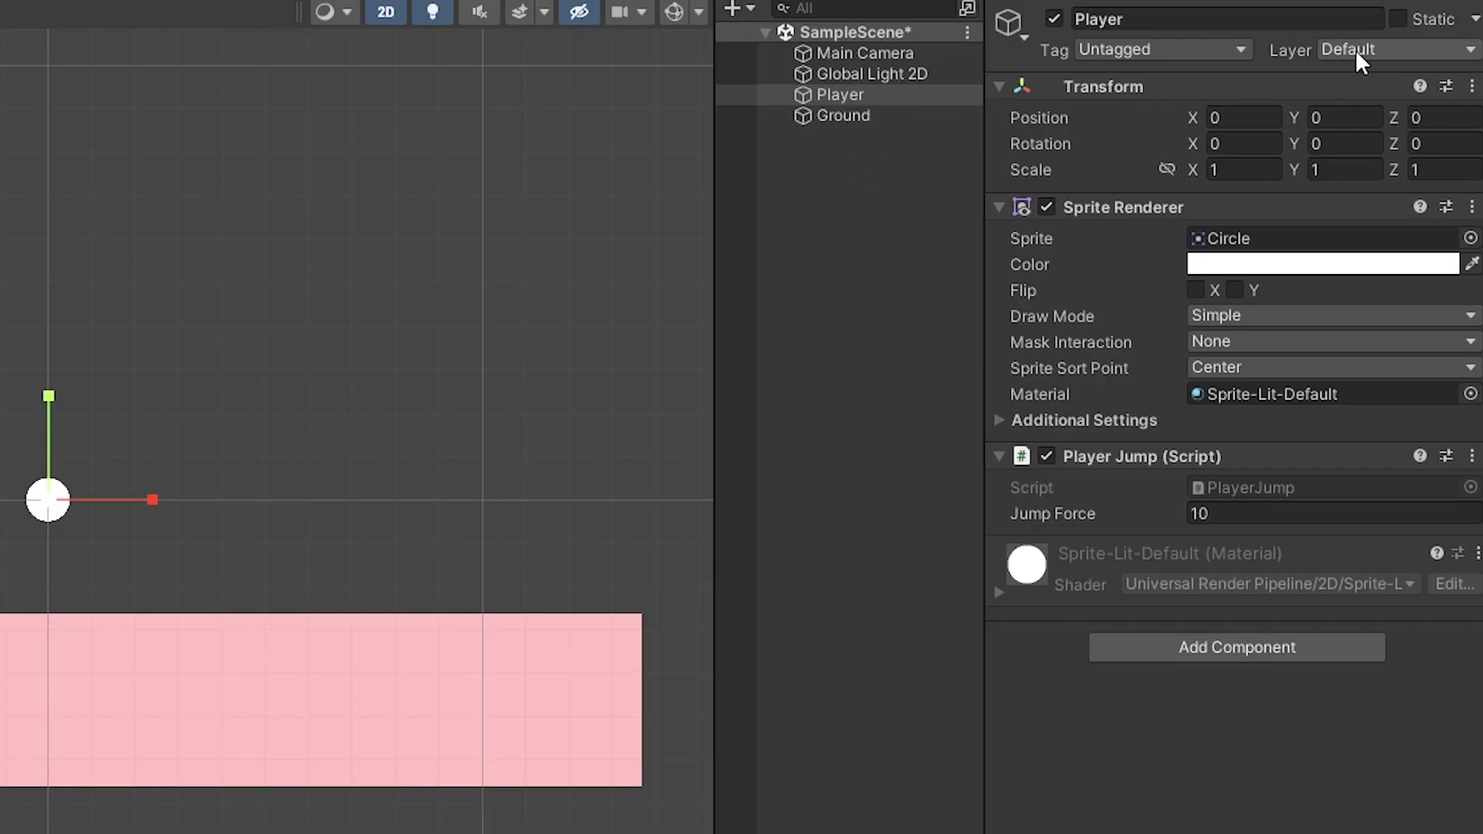
Step: Choose Add Layer... from the Player's Layer dropdown to reach Tags & Layers
{"action": "left_click", "coordinate": [1357, 53]}
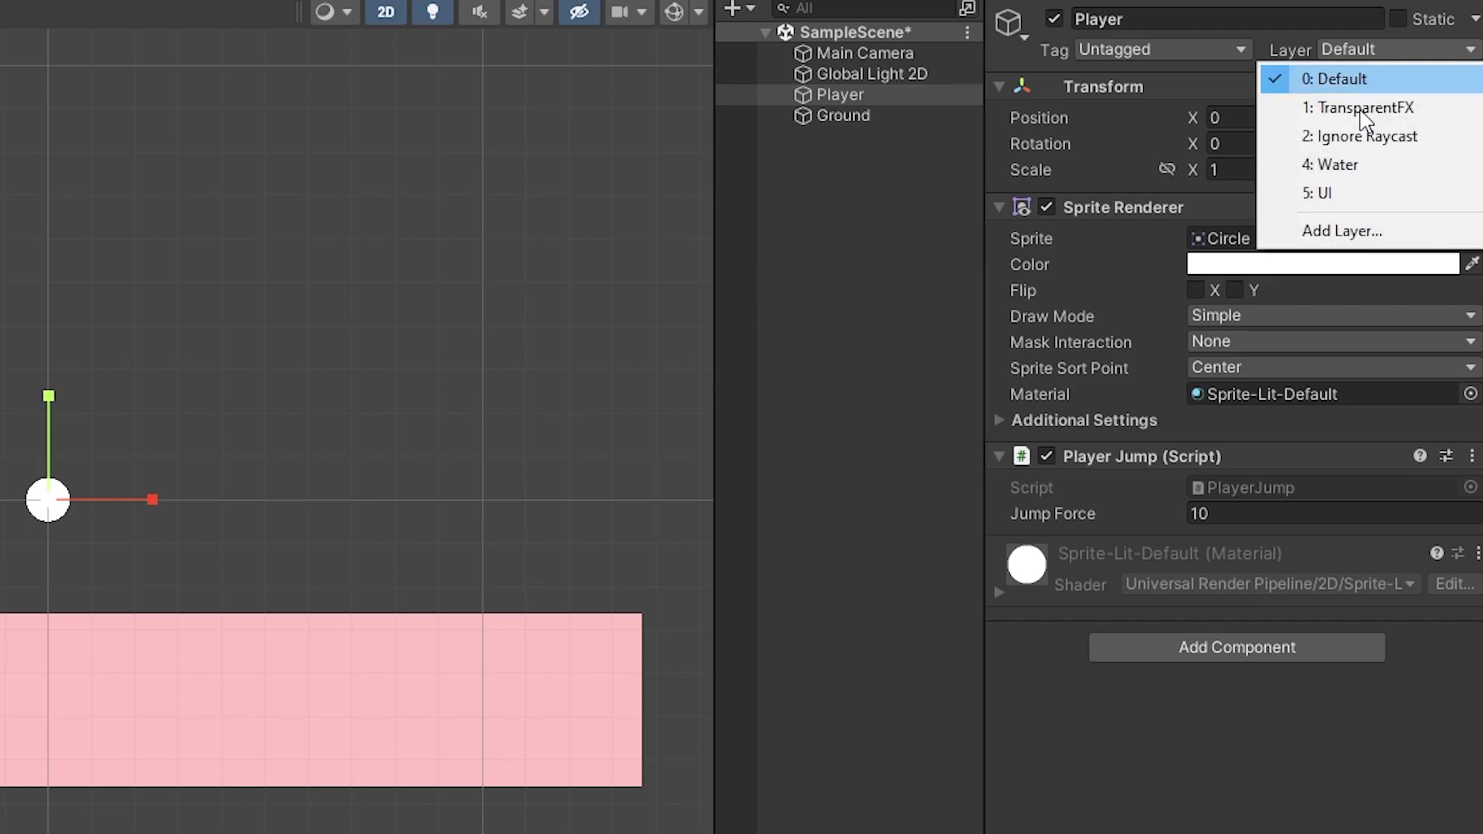
{"action": "left_click", "coordinate": [1340, 229]}
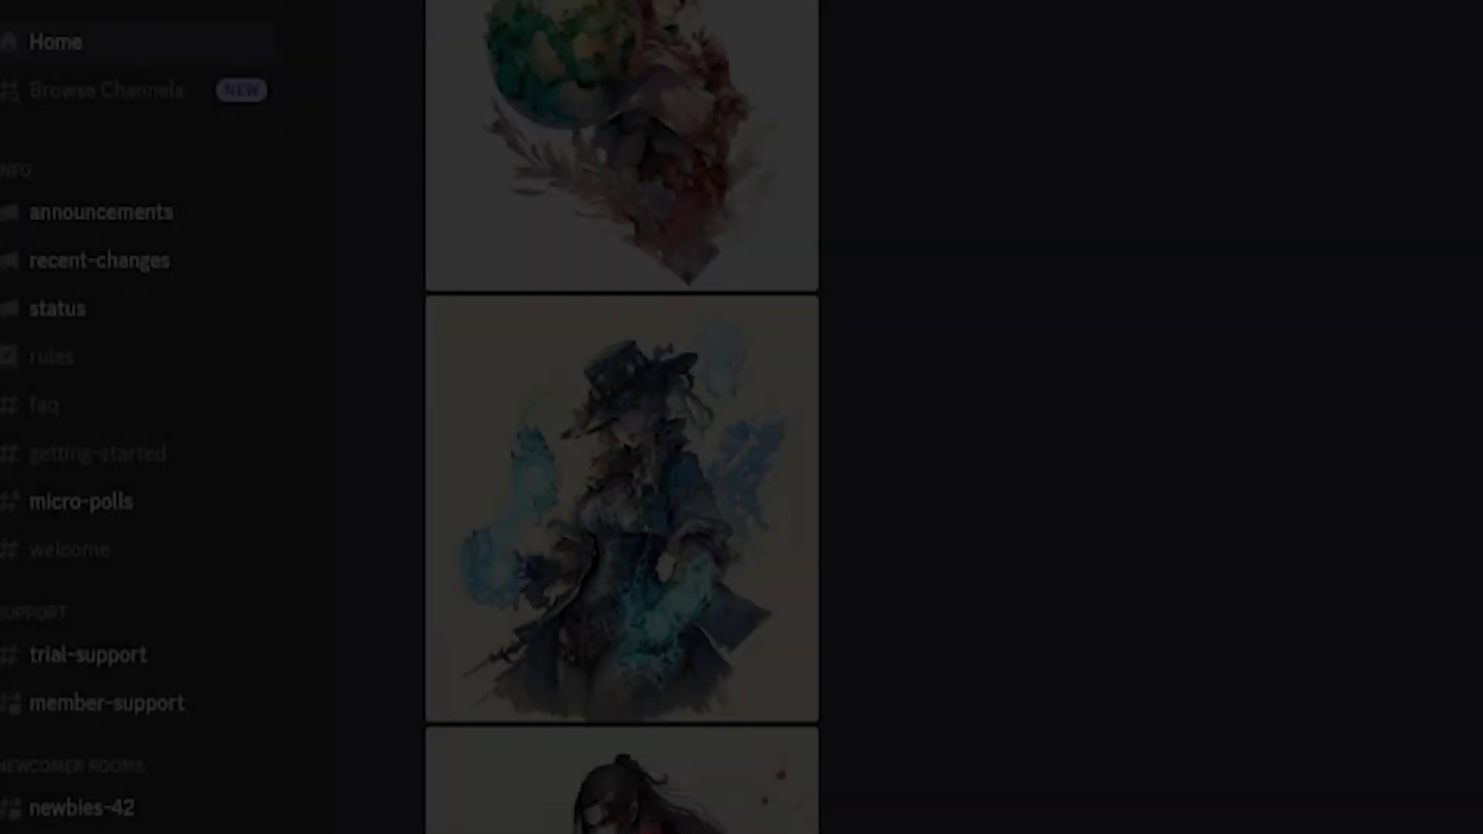
Step: In newbies-42, run /imagine for a flat pixel-art penguin like Google's Dino game dinosaur
{"action": "scroll", "coordinate": [541, 417], "scroll_direction": "down", "scroll_amount": 15}
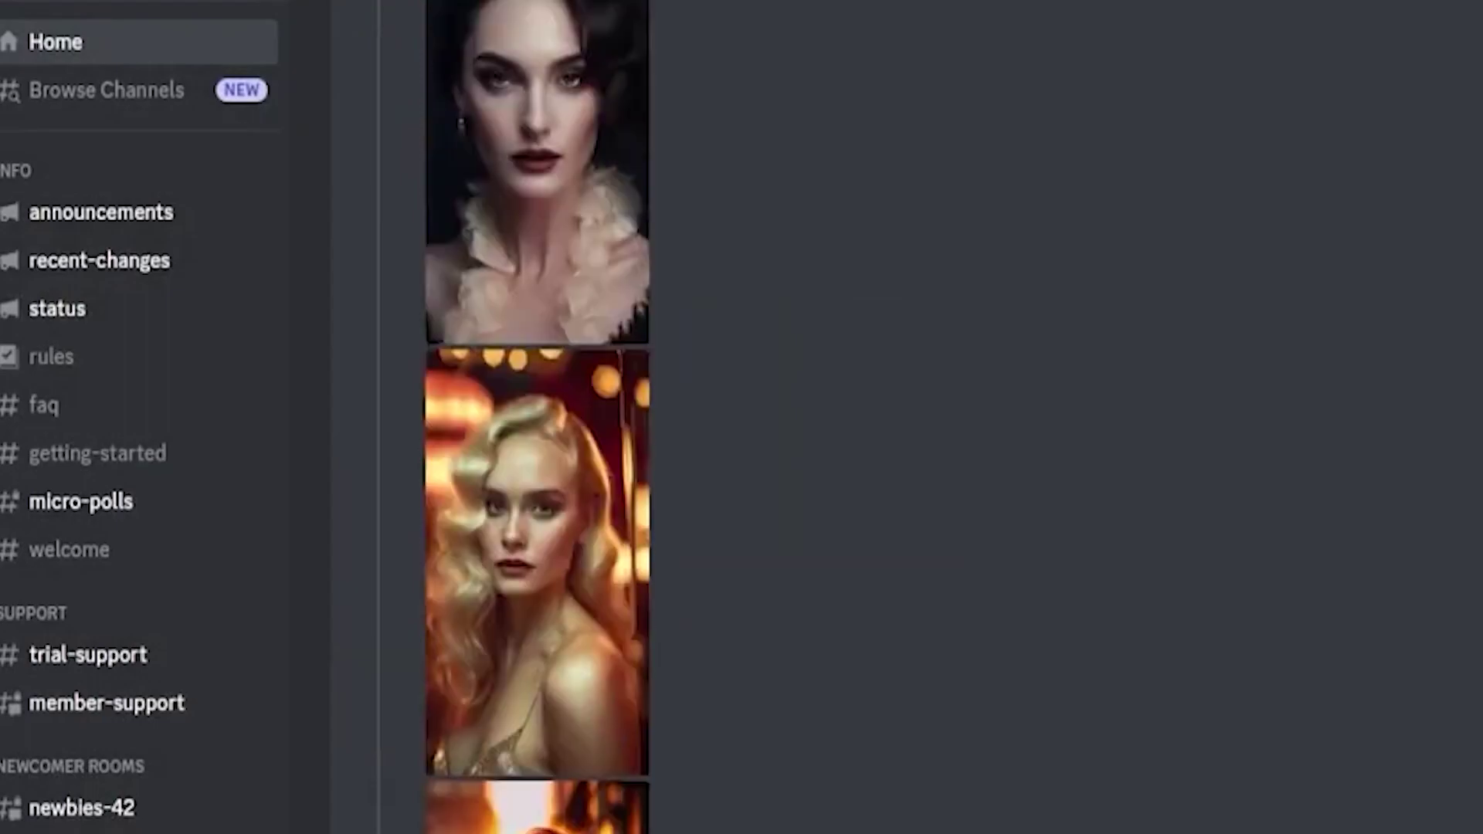
{"action": "scroll", "coordinate": [541, 417], "scroll_direction": "down", "scroll_amount": 10}
{"action": "left_click", "coordinate": [81, 808]}
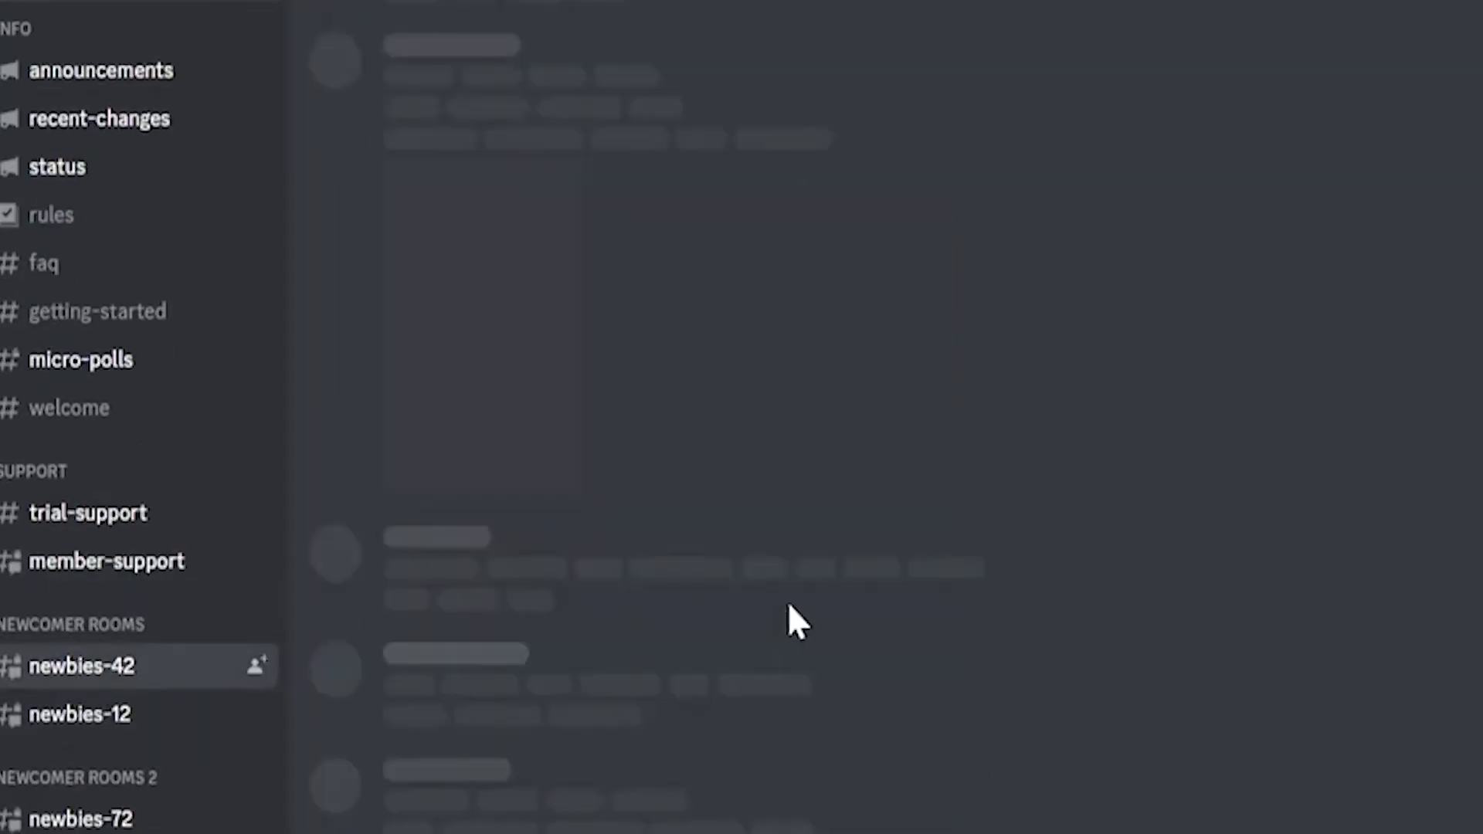
{"action": "scroll", "coordinate": [579, 417], "scroll_direction": "up", "scroll_amount": 10}
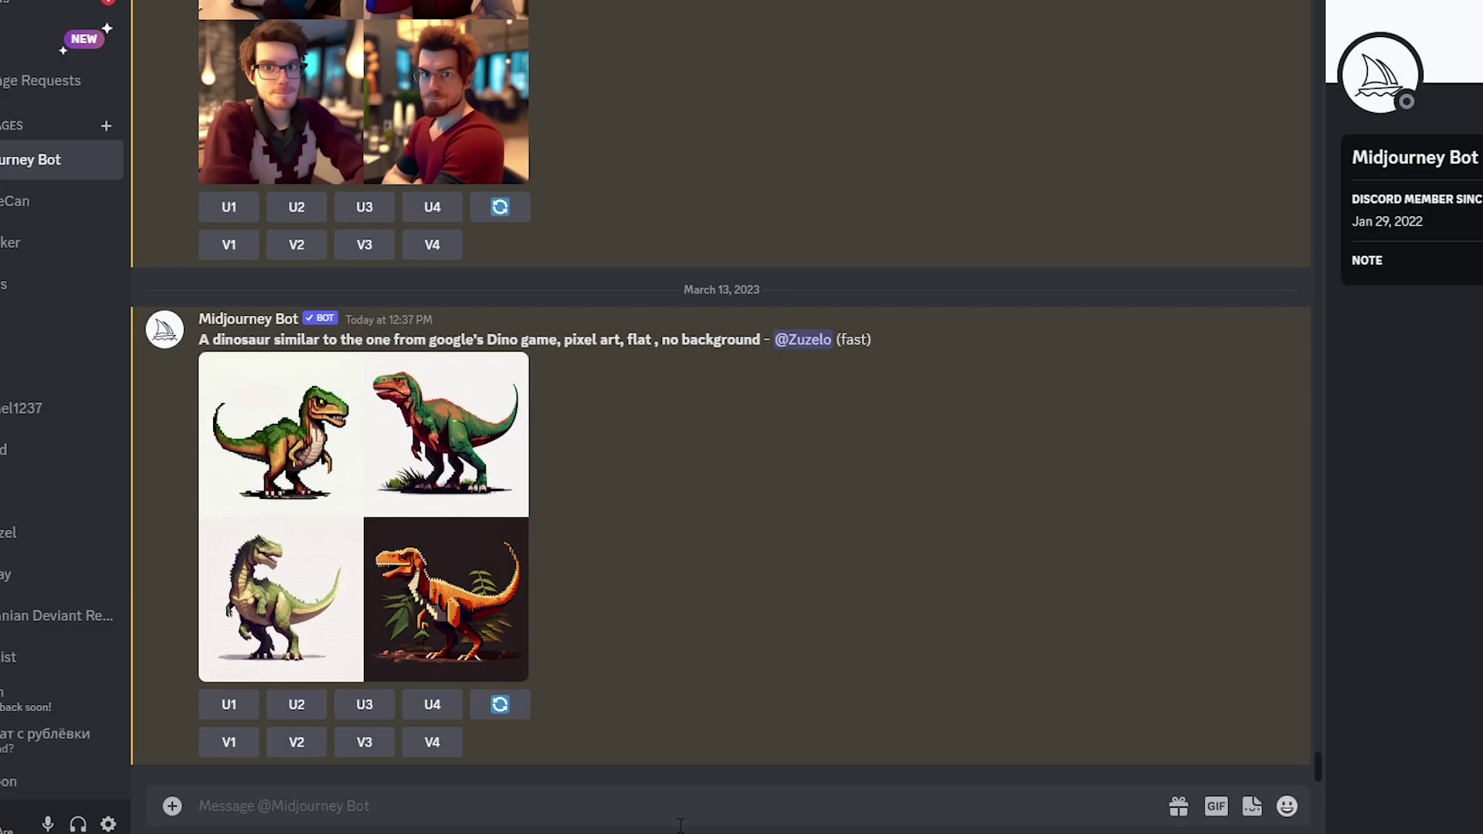
{"action": "type", "text": "/imagine"}
{"action": "key", "text": "Tab"}
{"action": "type", "text": "a penguin similar to the"}
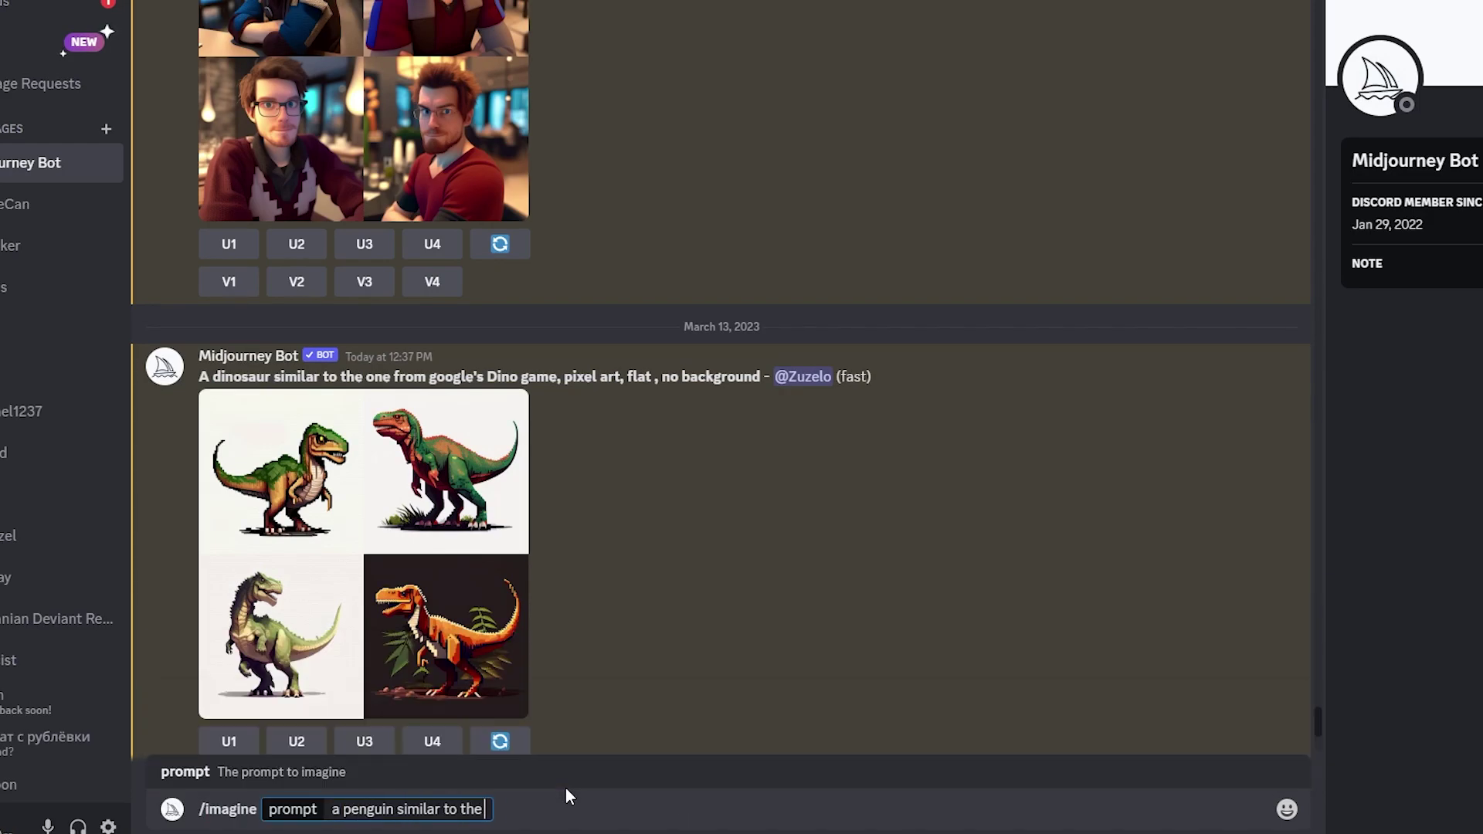
{"action": "type", "text": " dinosaur from google's Din"}
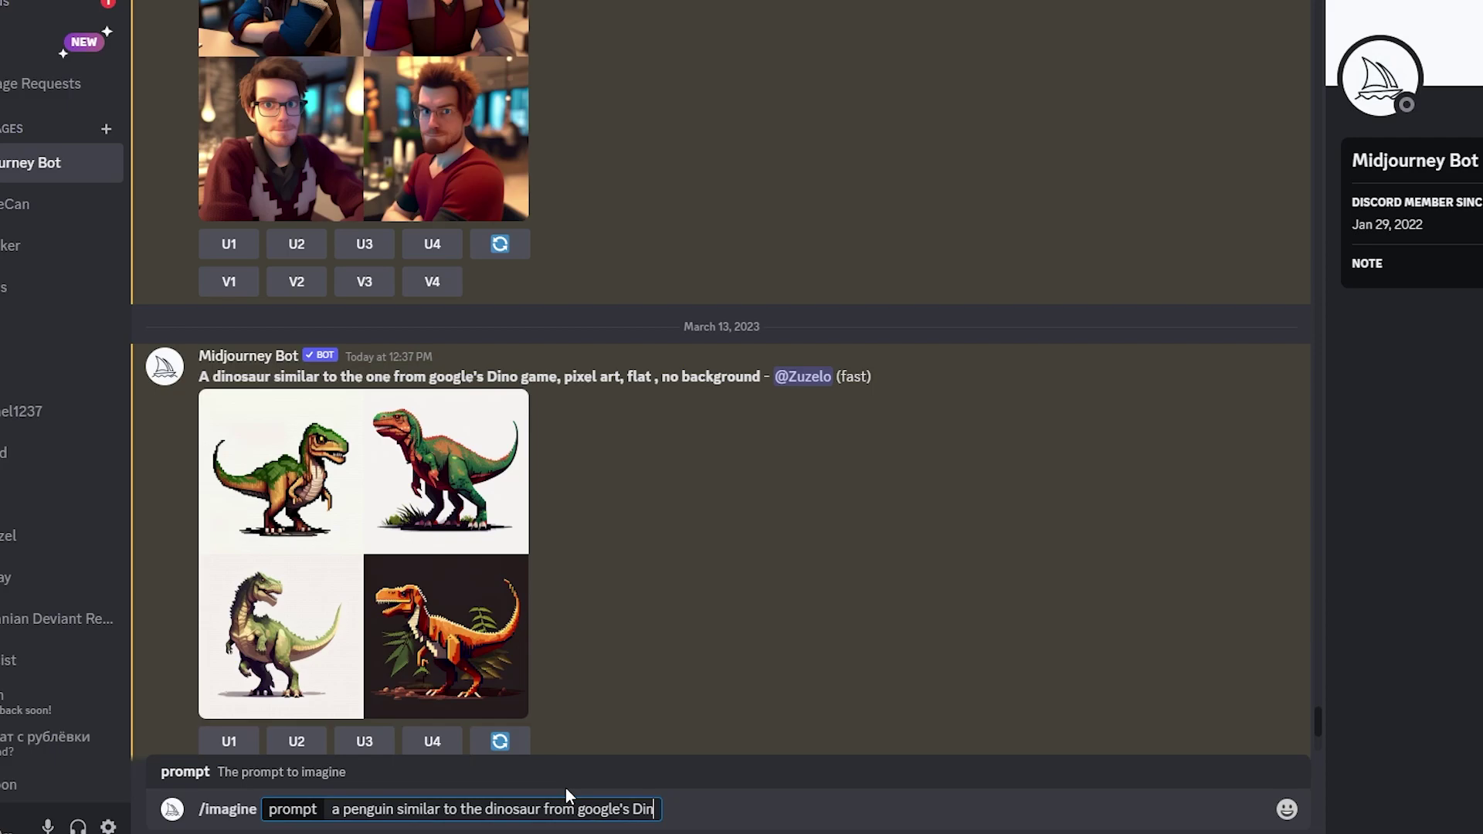
{"action": "type", "text": "o game, pixel art, flat ,on background"}
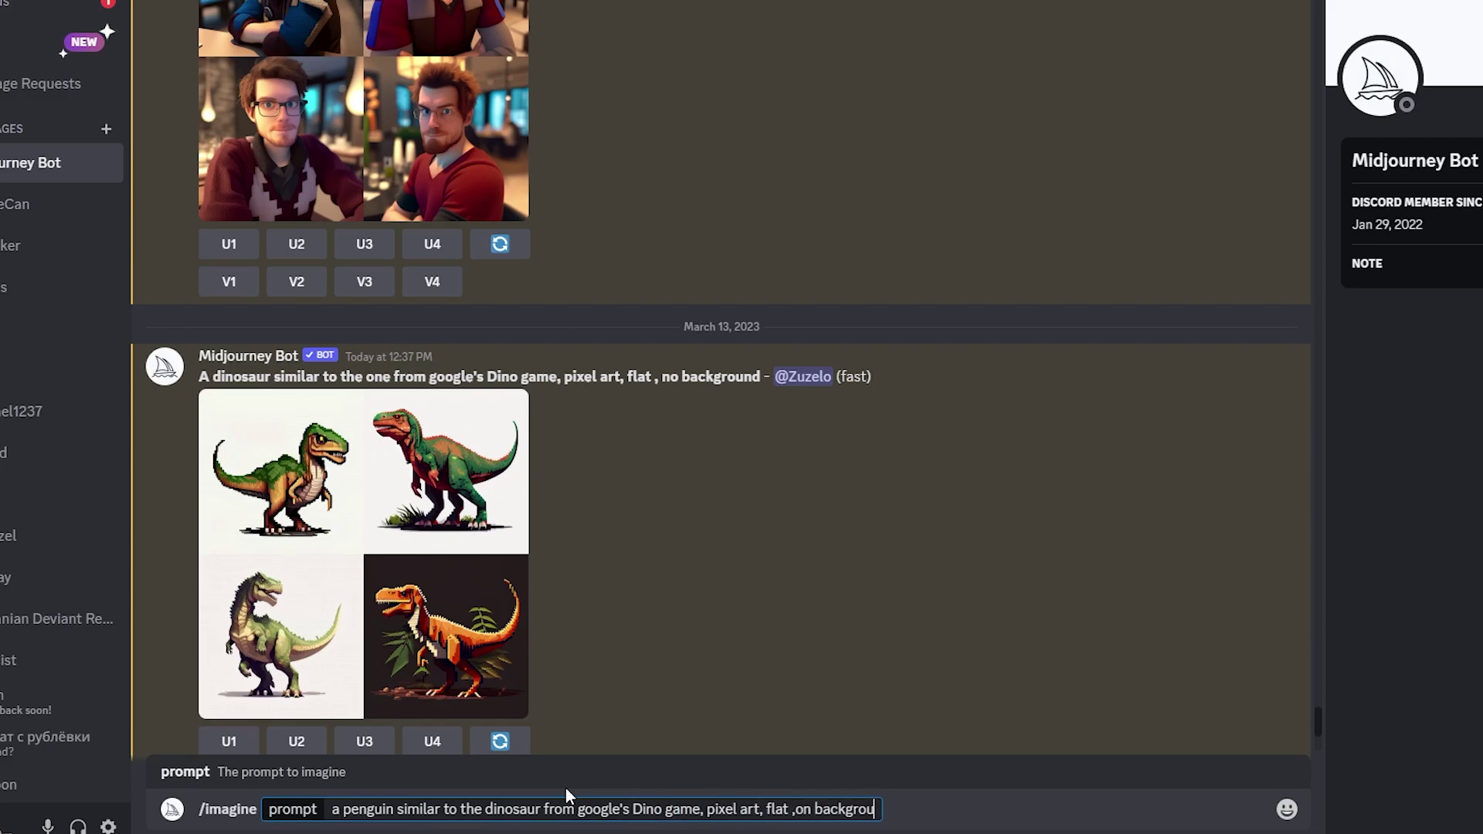
Step: Enlarge the penguin variations, copy one penguin image and fit it in view in Photoshop
{"action": "left_click", "coordinate": [394, 550]}
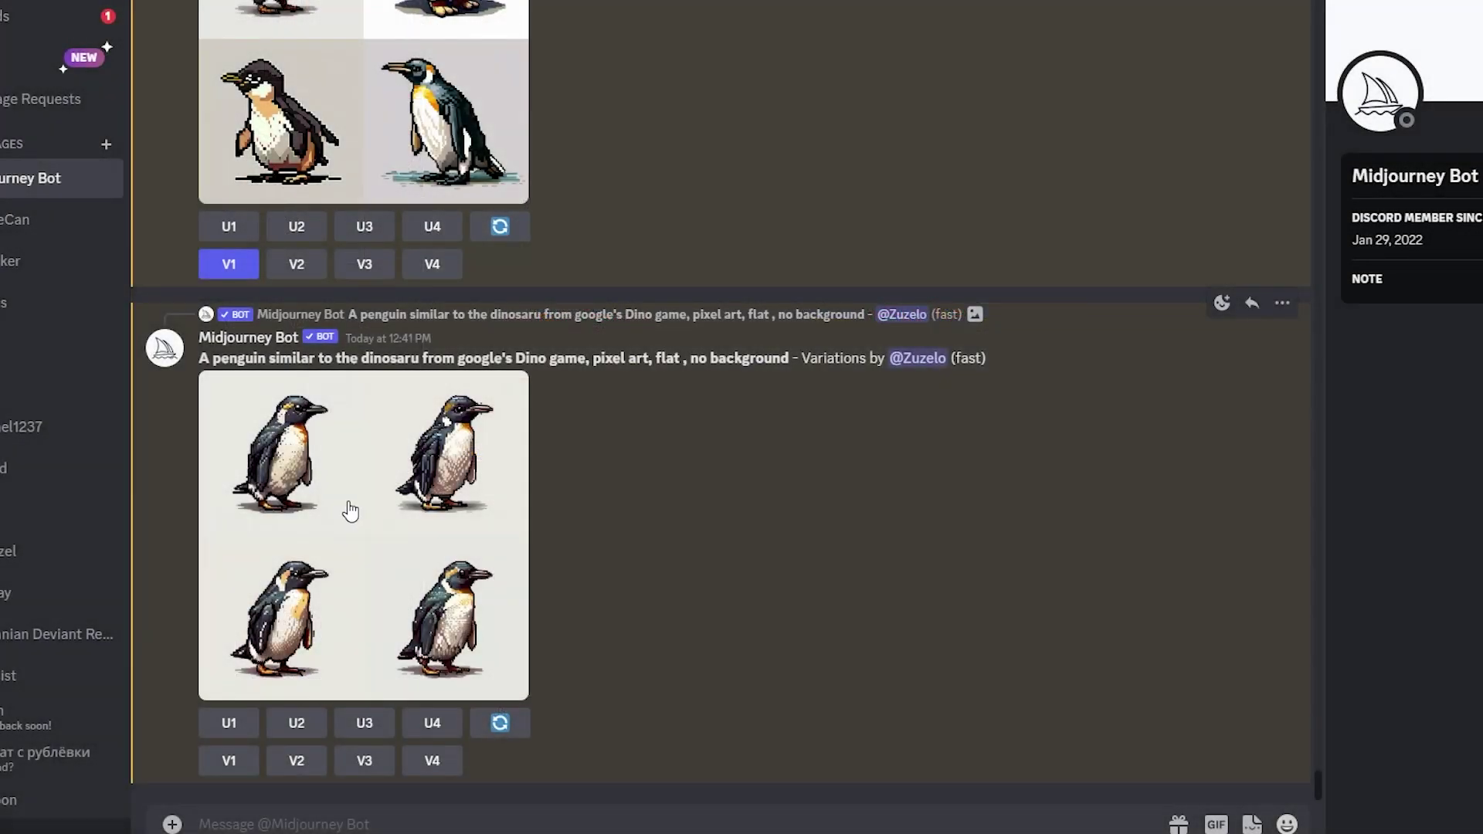
{"action": "left_click", "coordinate": [348, 506]}
{"action": "right_click", "coordinate": [823, 284]}
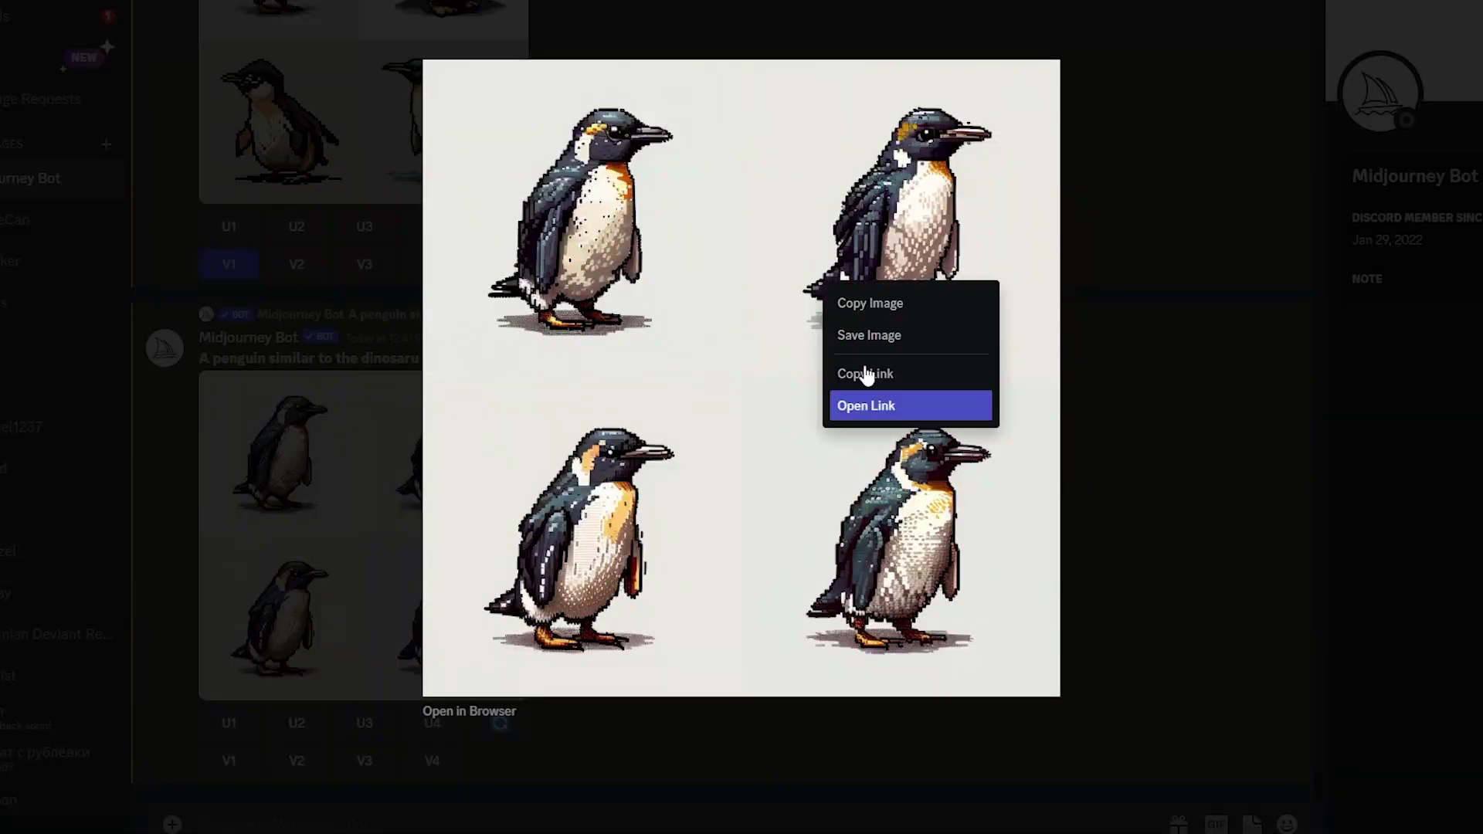
{"action": "left_click", "coordinate": [895, 309]}
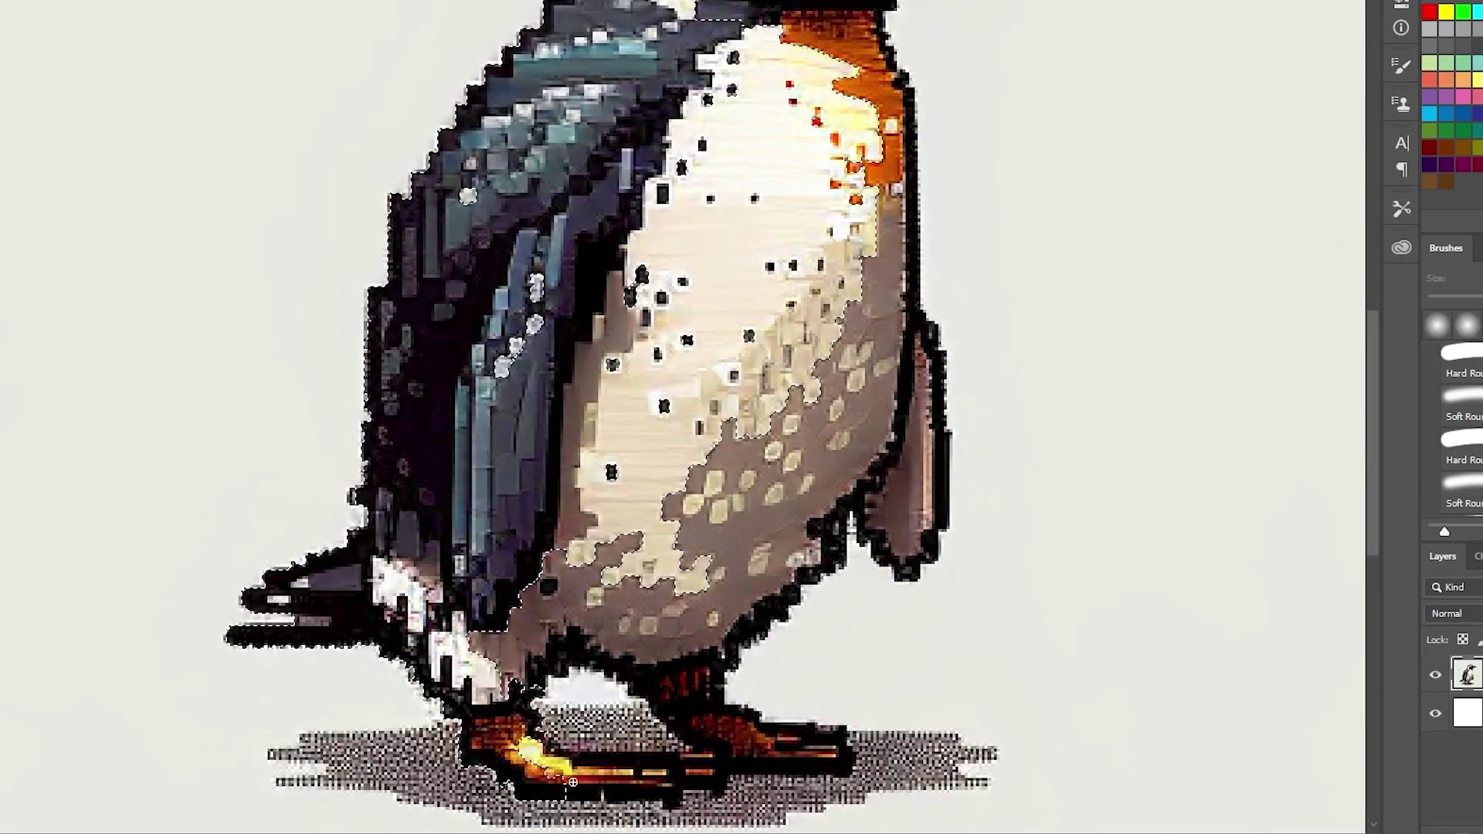
{"action": "key", "text": "ctrl+0"}
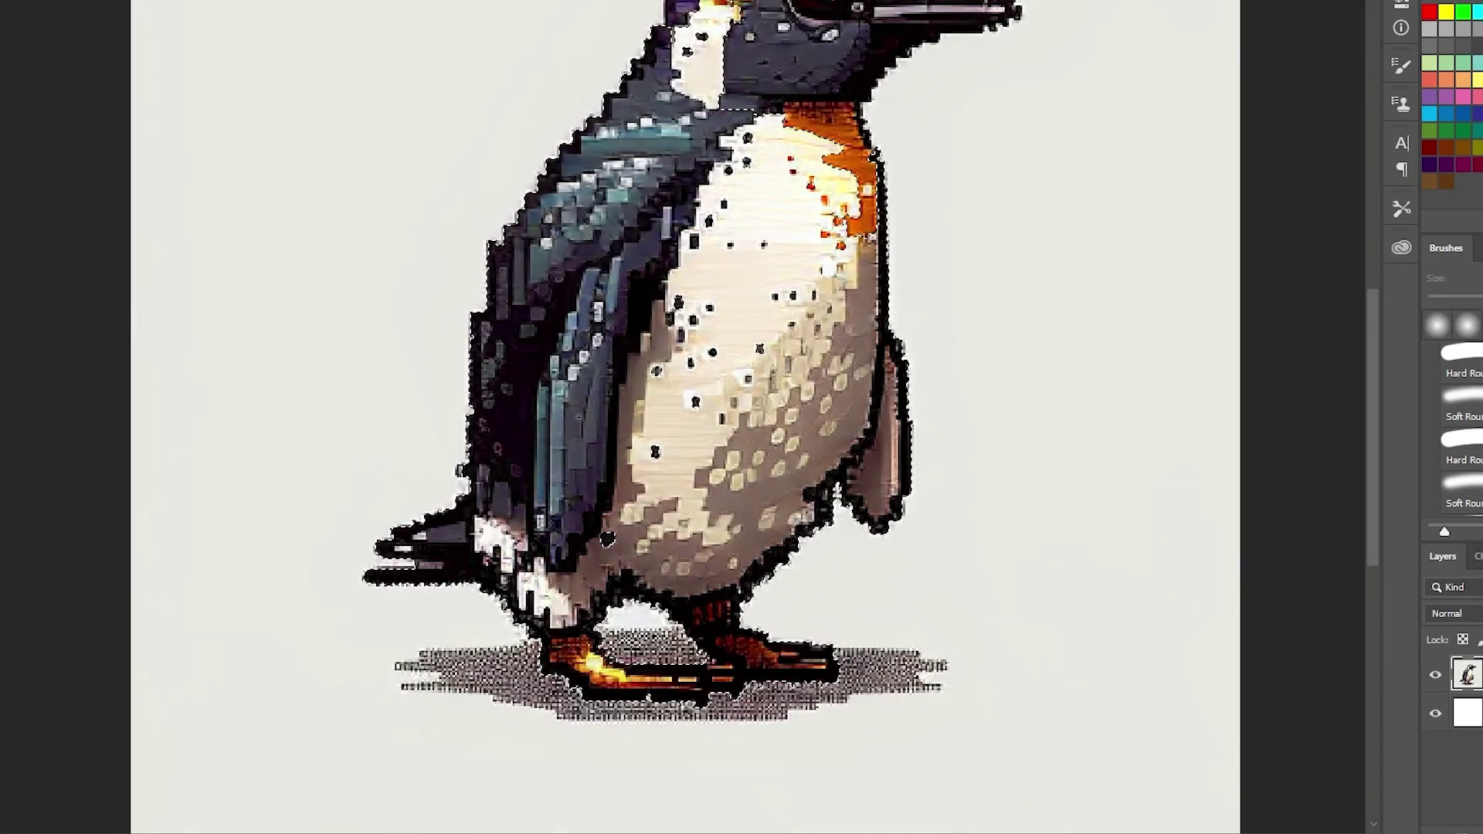
{"action": "scroll", "coordinate": [658, 374], "scroll_direction": "up", "scroll_amount": 3}
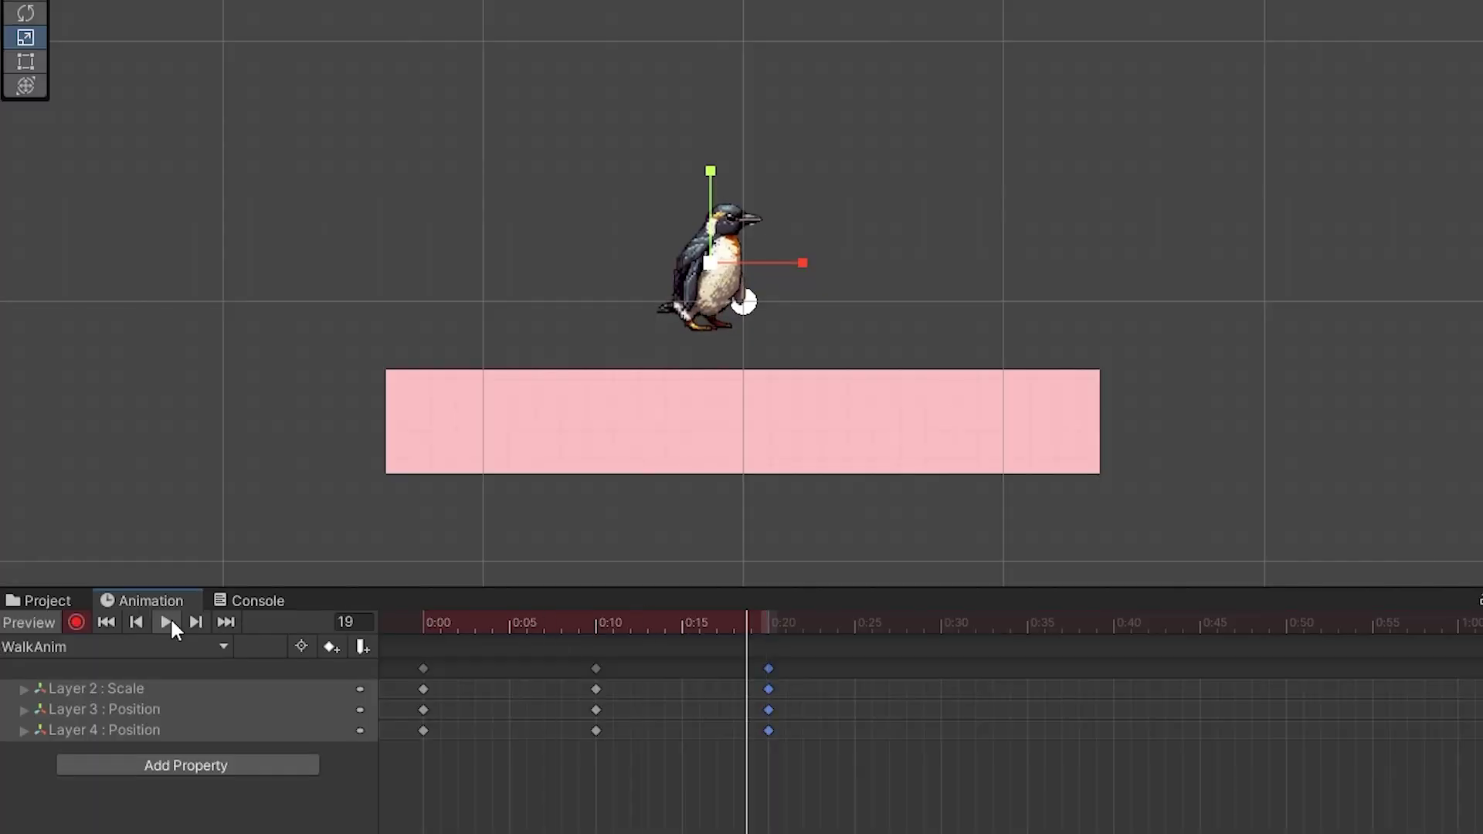
Step: Preview the WalkAnim clip in the Animation window and turn off keyframe recording
{"action": "left_click", "coordinate": [166, 622]}
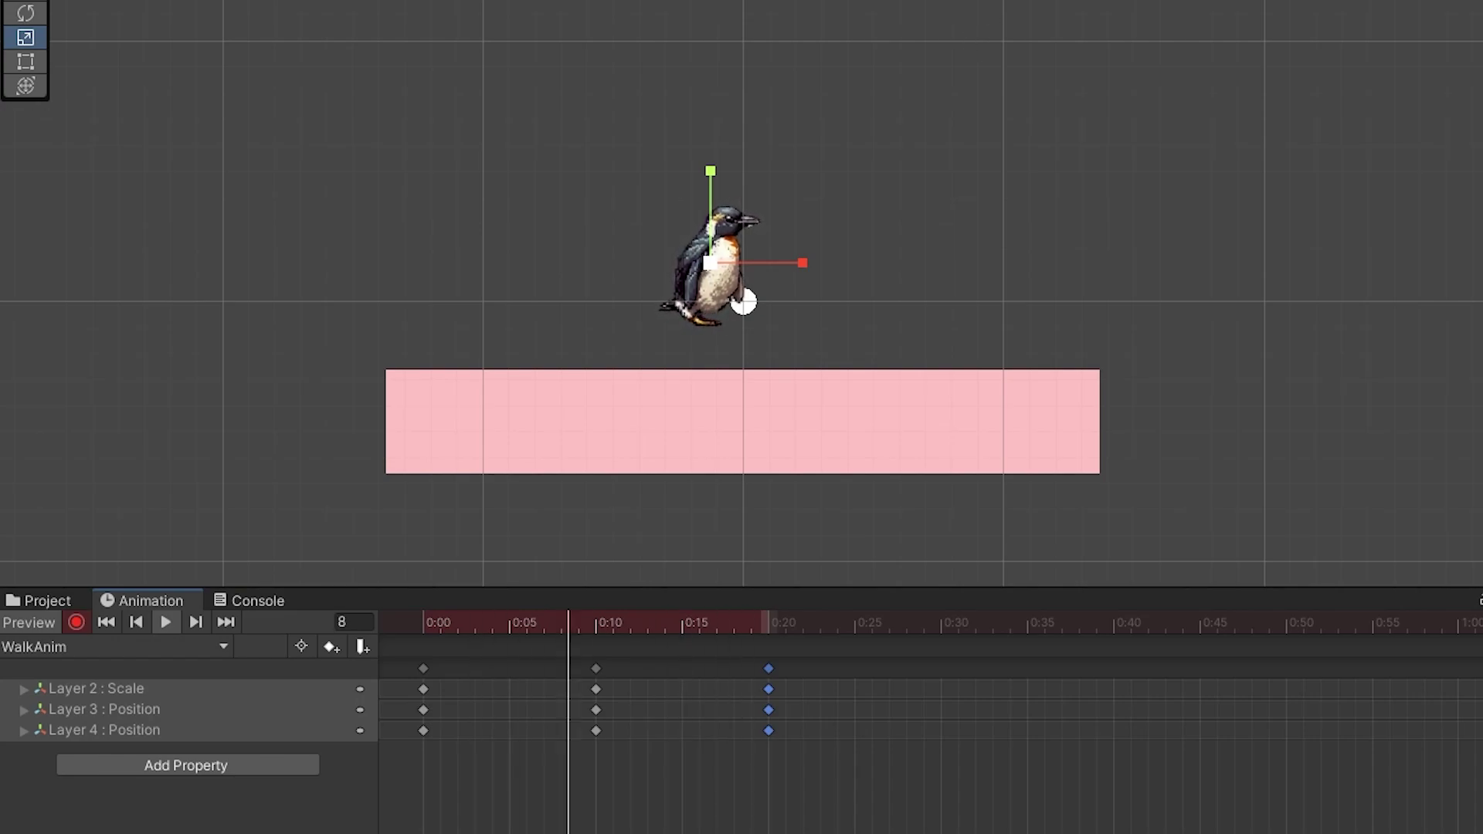
{"action": "left_click", "coordinate": [76, 622]}
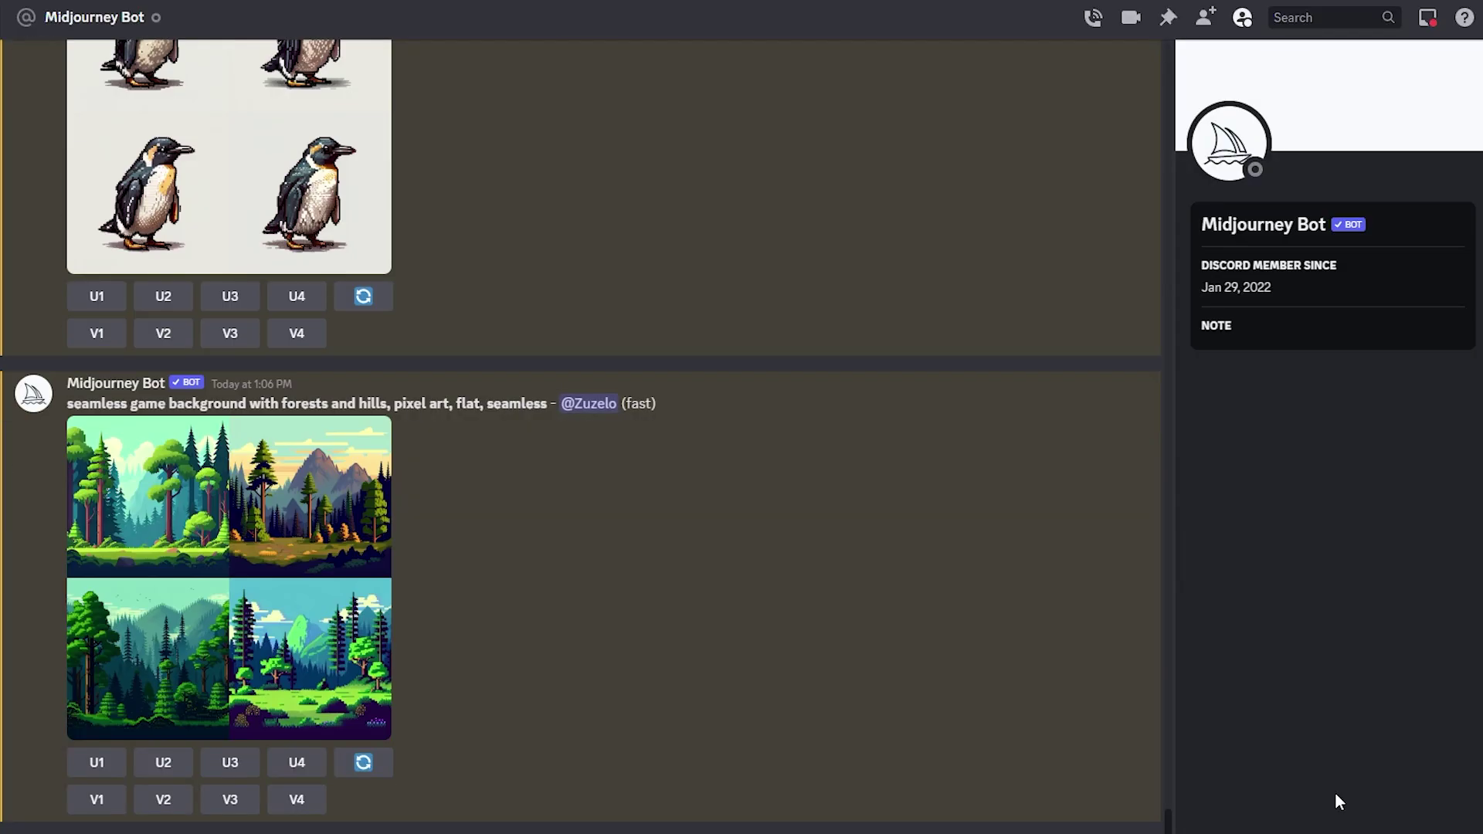
Step: Enlarge the 'seamless game background' image grid to compare the landscape options
{"action": "left_click", "coordinate": [295, 662]}
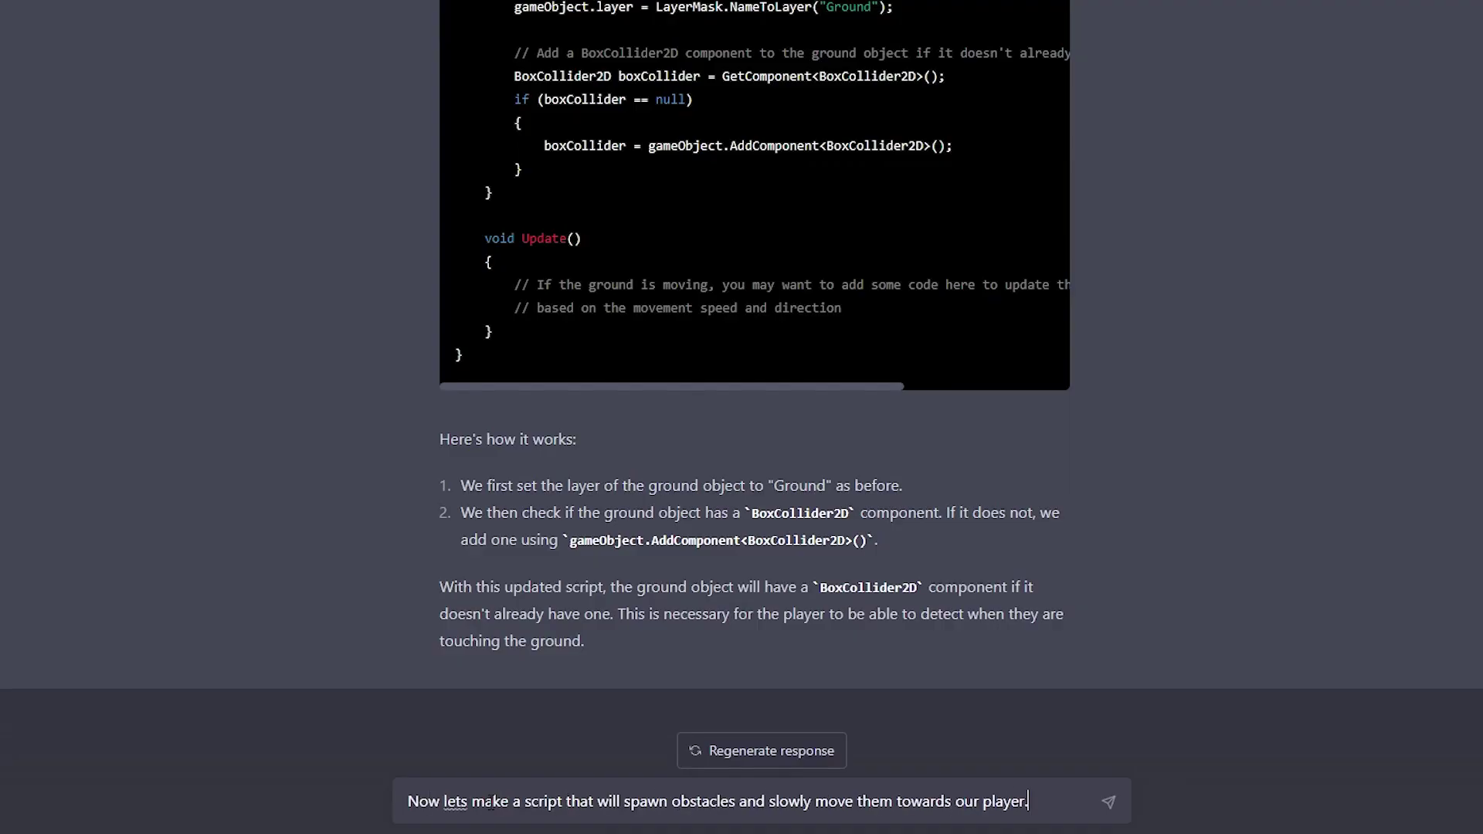
Step: Get an ever-faster ObstacleSpawner script, paste it over the template, then request ObstacleMovement
{"action": "type", "text": "Similar like in the dino game from google"}
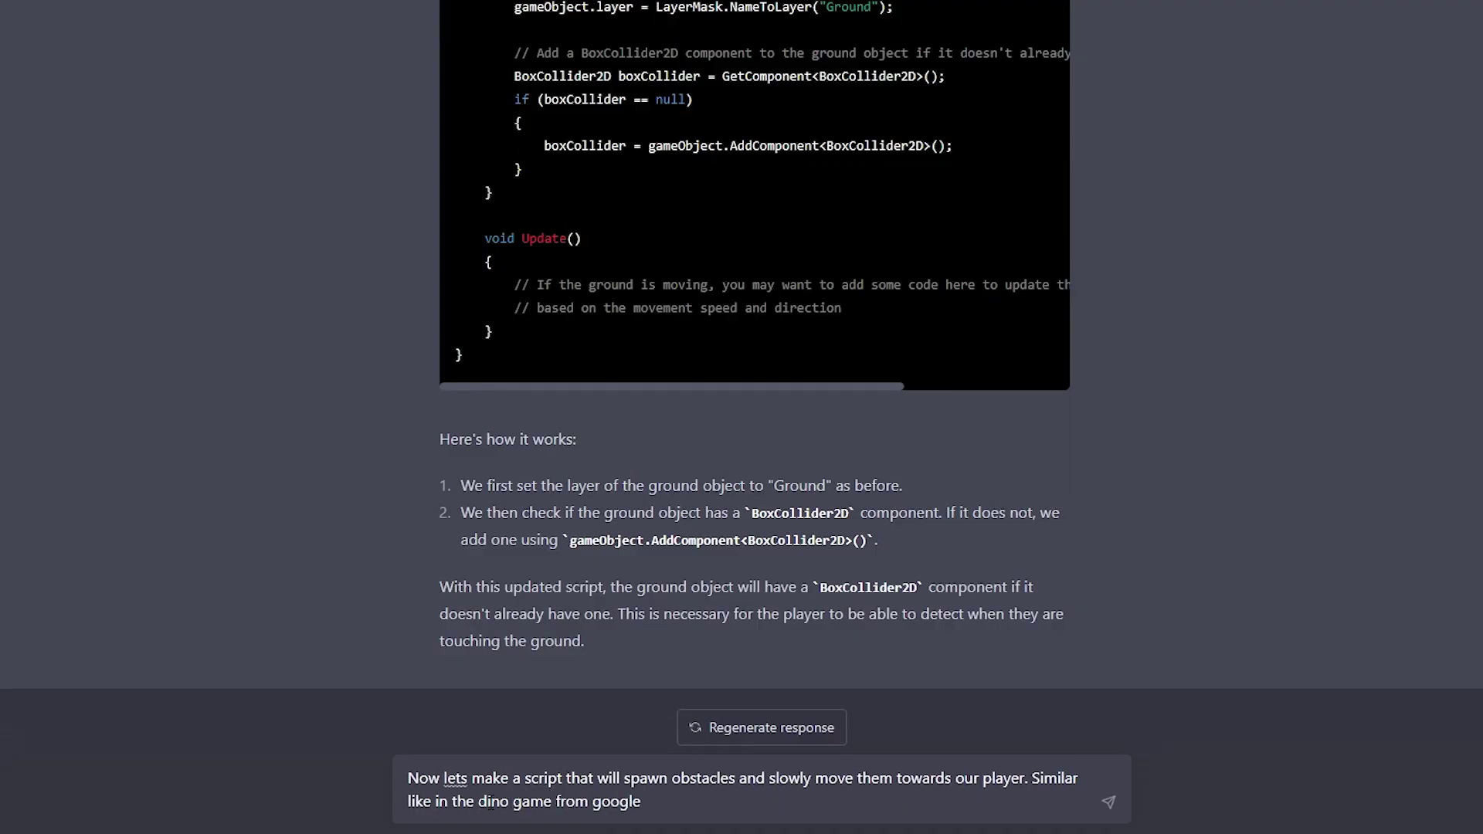
{"action": "type", "text": " (when you have no internet). The speed of the obstacles should increase as we go, so the game is more difficult farther you get. Al"}
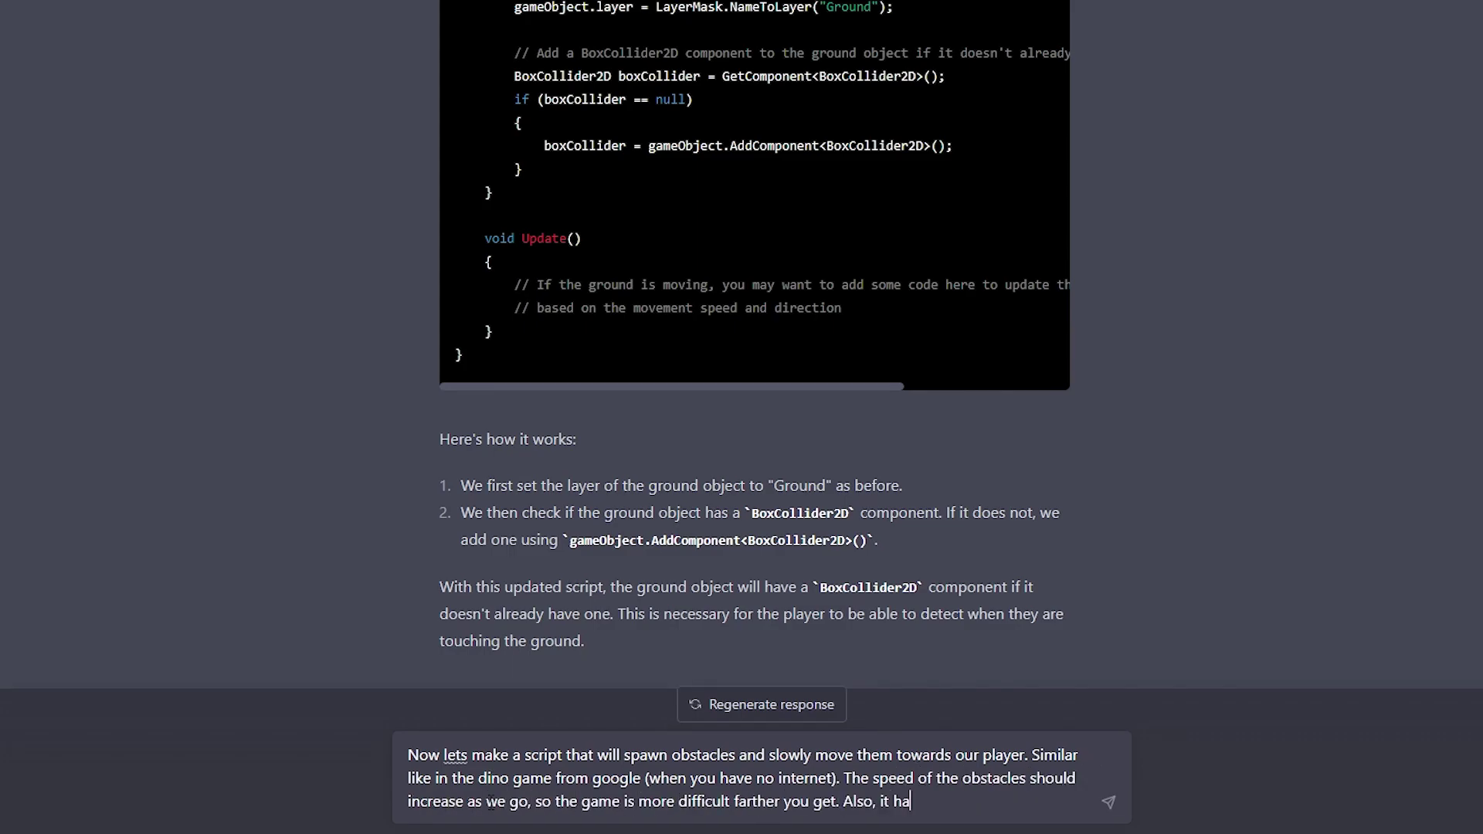
{"action": "type", "text": "so, it has to spawn the obstacles with a certain frequency so that the game is fair for the player and not impossible to beat"}
{"action": "key", "text": "Return"}
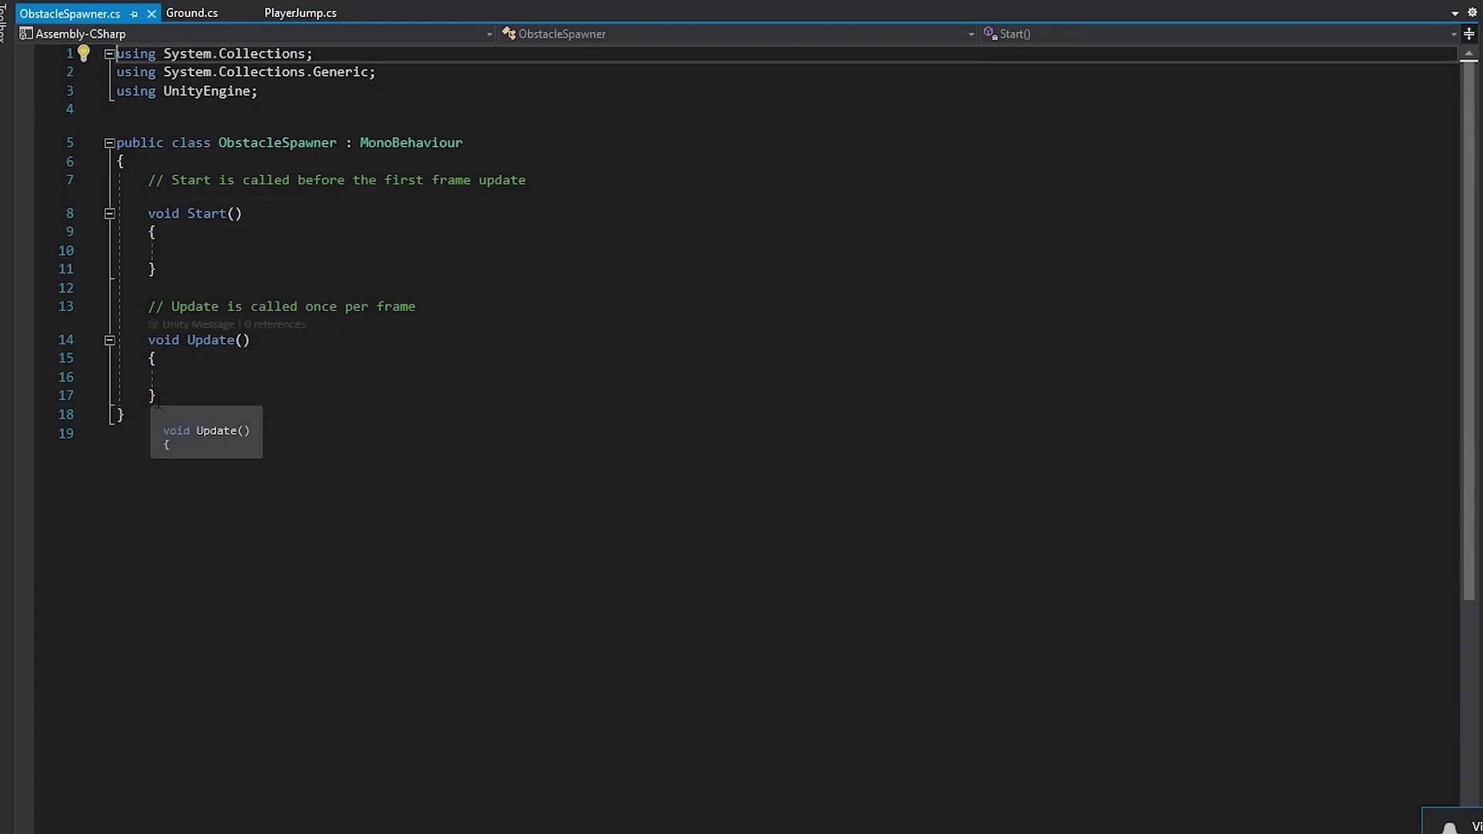
{"action": "left_click_drag", "start_coordinate": [158, 402], "coordinate": [116, 53]}
{"action": "key", "text": "ctrl+v"}
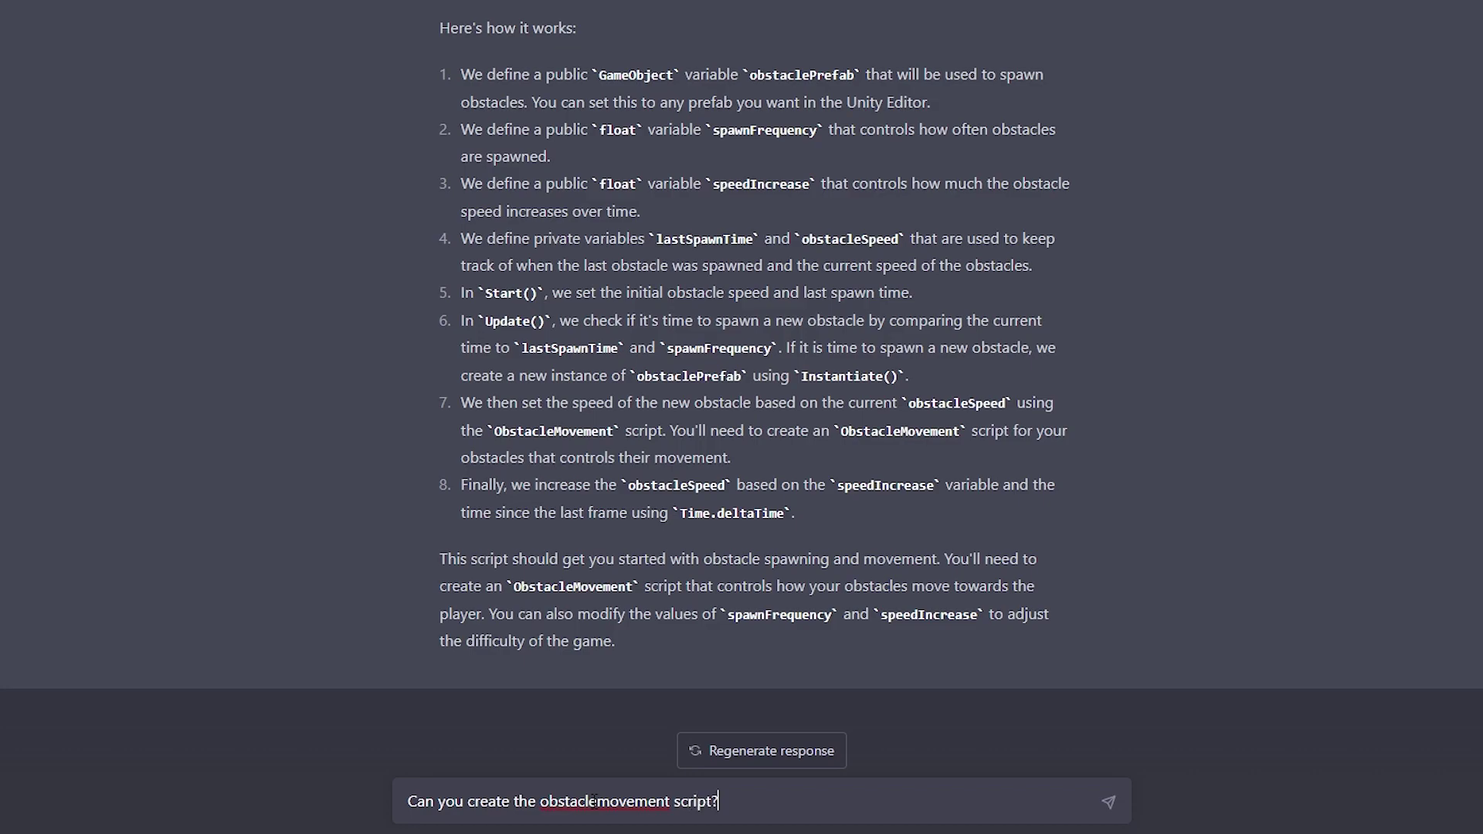
{"action": "key", "text": "Return"}
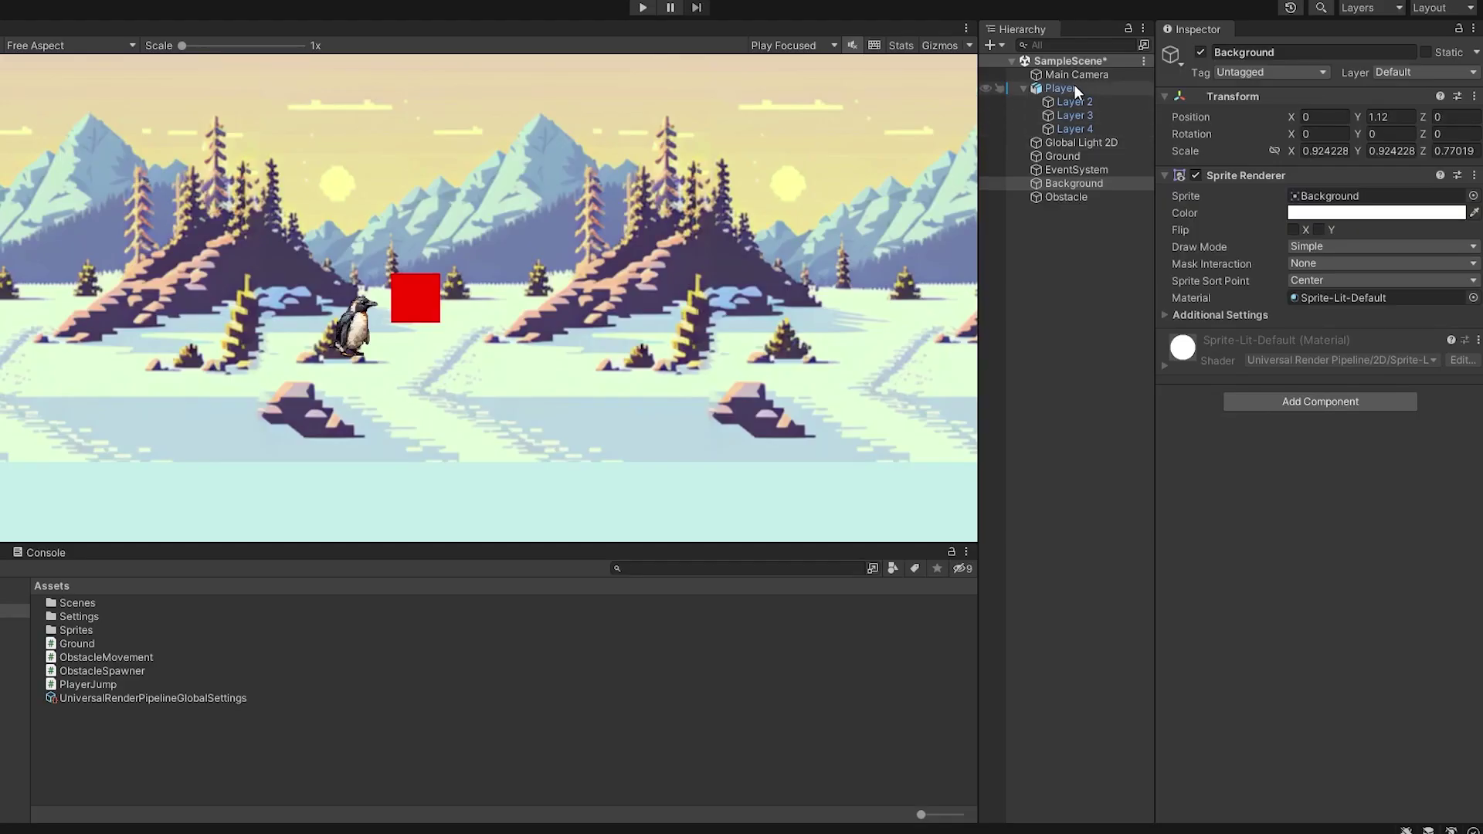
Step: Attach the Obstacle Movement script to Obstacle, test a penguin jump, then exit Play mode
{"action": "left_click", "coordinate": [1079, 205]}
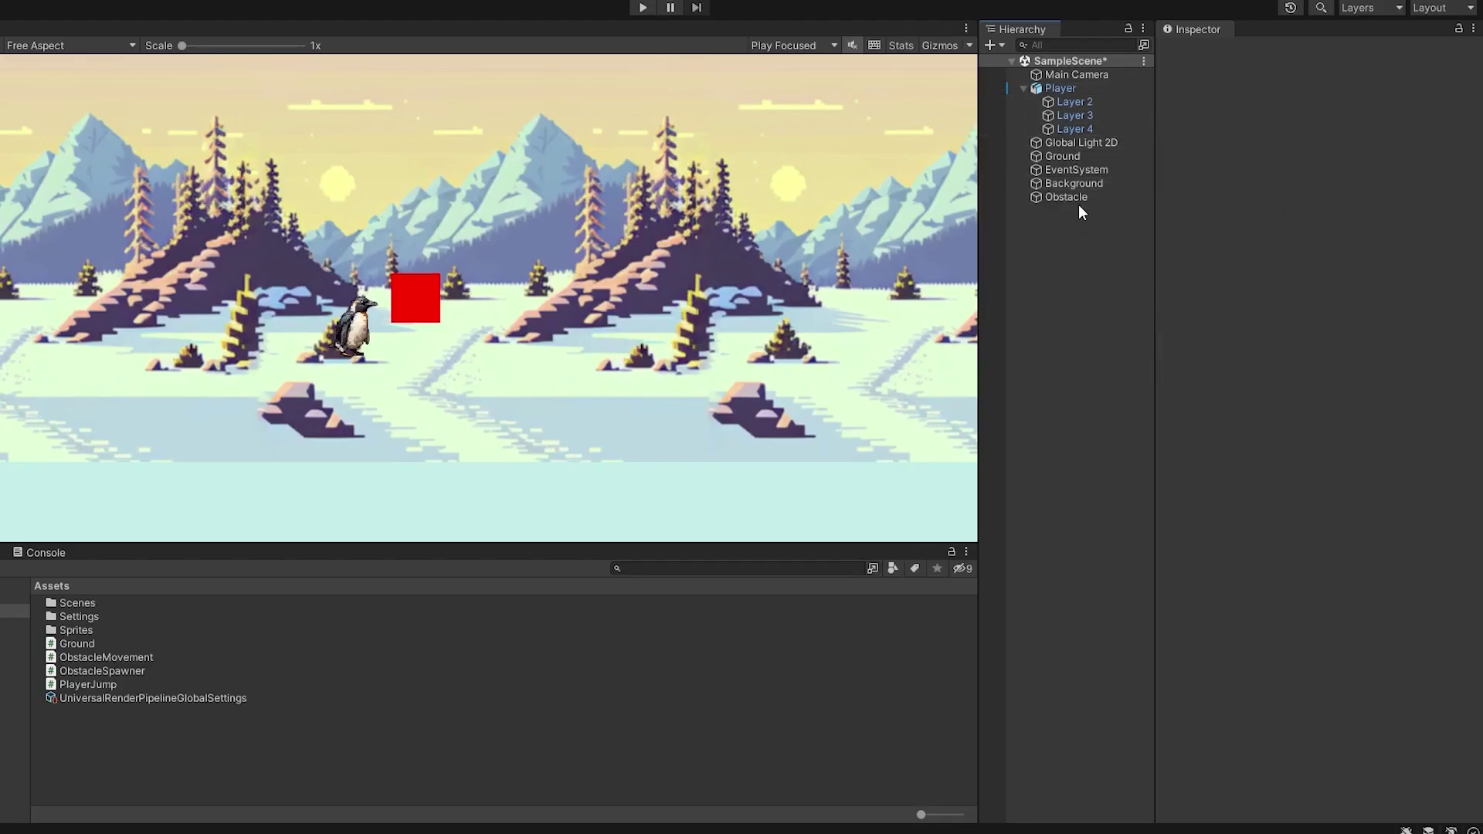
{"action": "left_click", "coordinate": [1078, 203]}
{"action": "left_click", "coordinate": [1342, 405]}
{"action": "type", "text": "obst"}
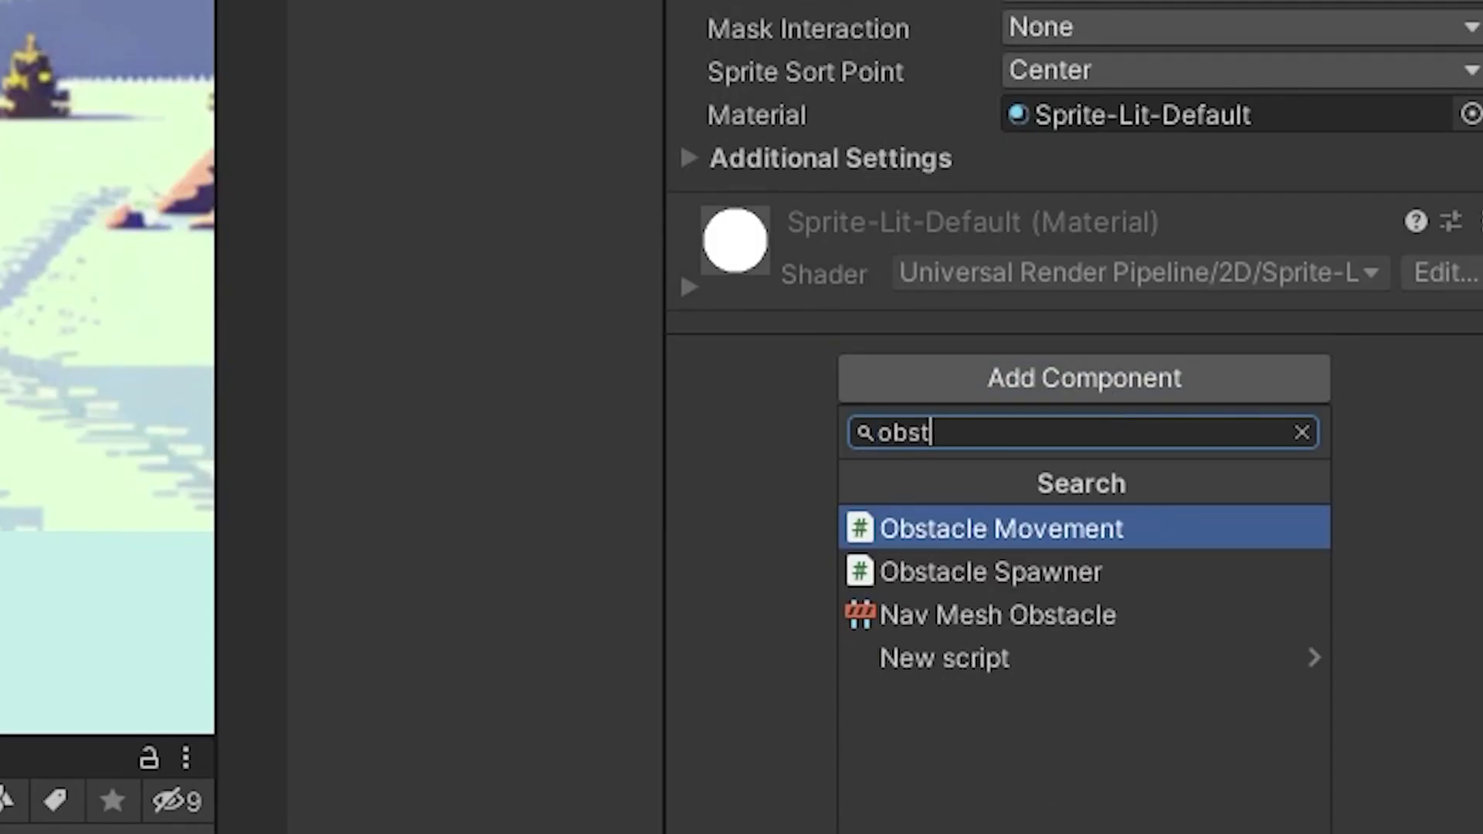
{"action": "left_click", "coordinate": [966, 530]}
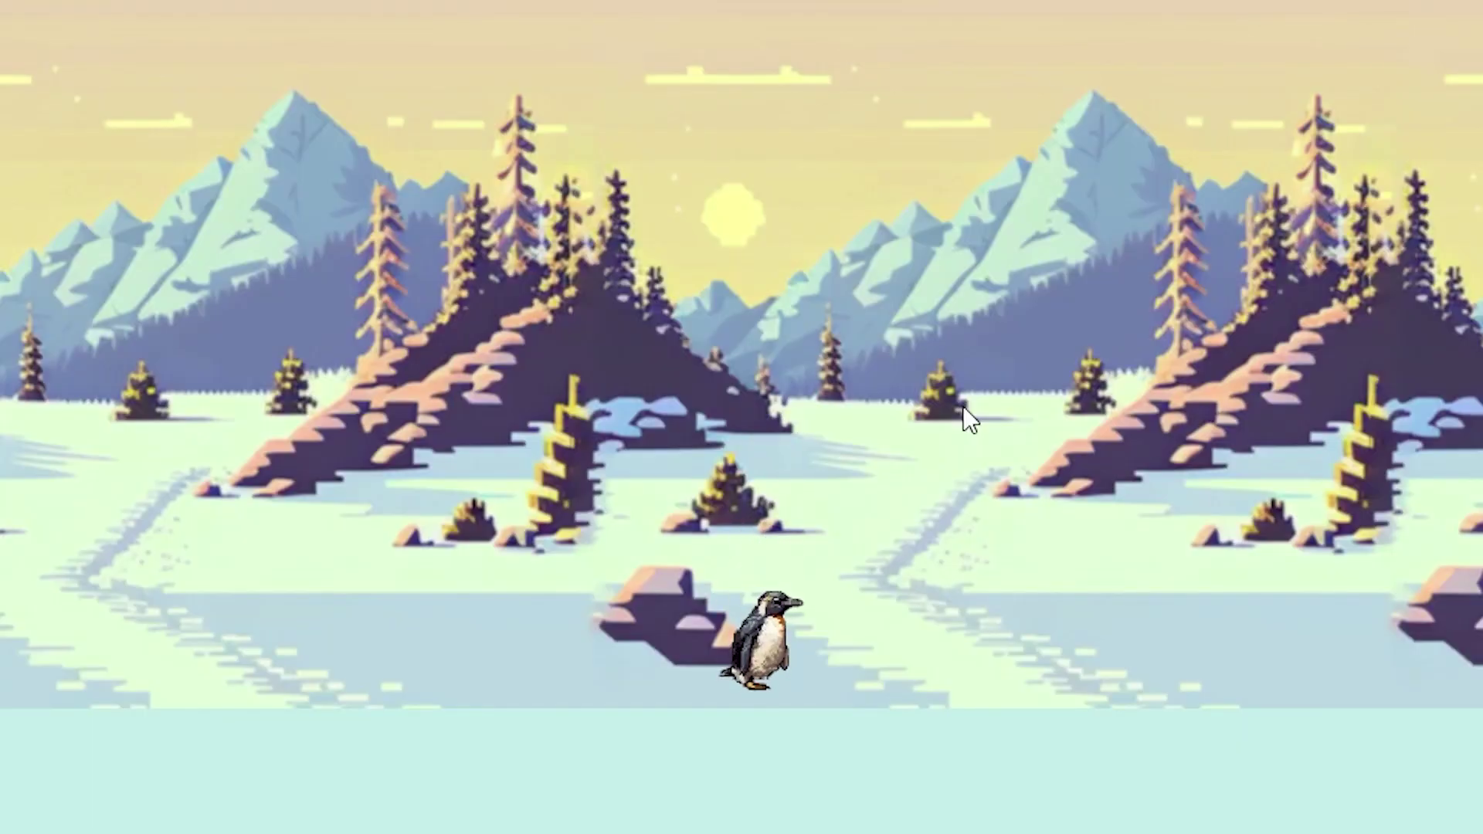
{"action": "key", "text": "space"}
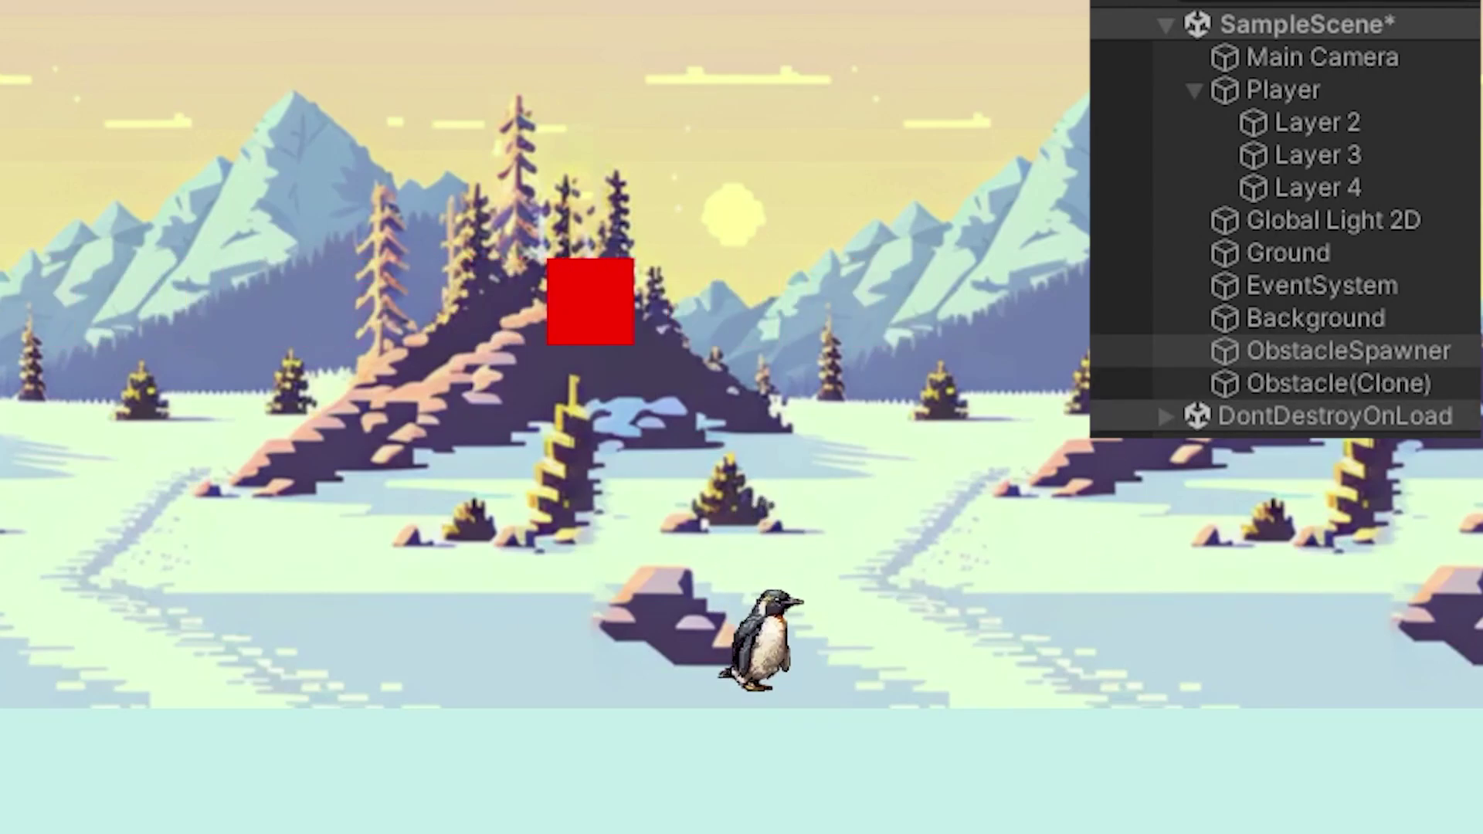
{"action": "key", "text": "ctrl+p"}
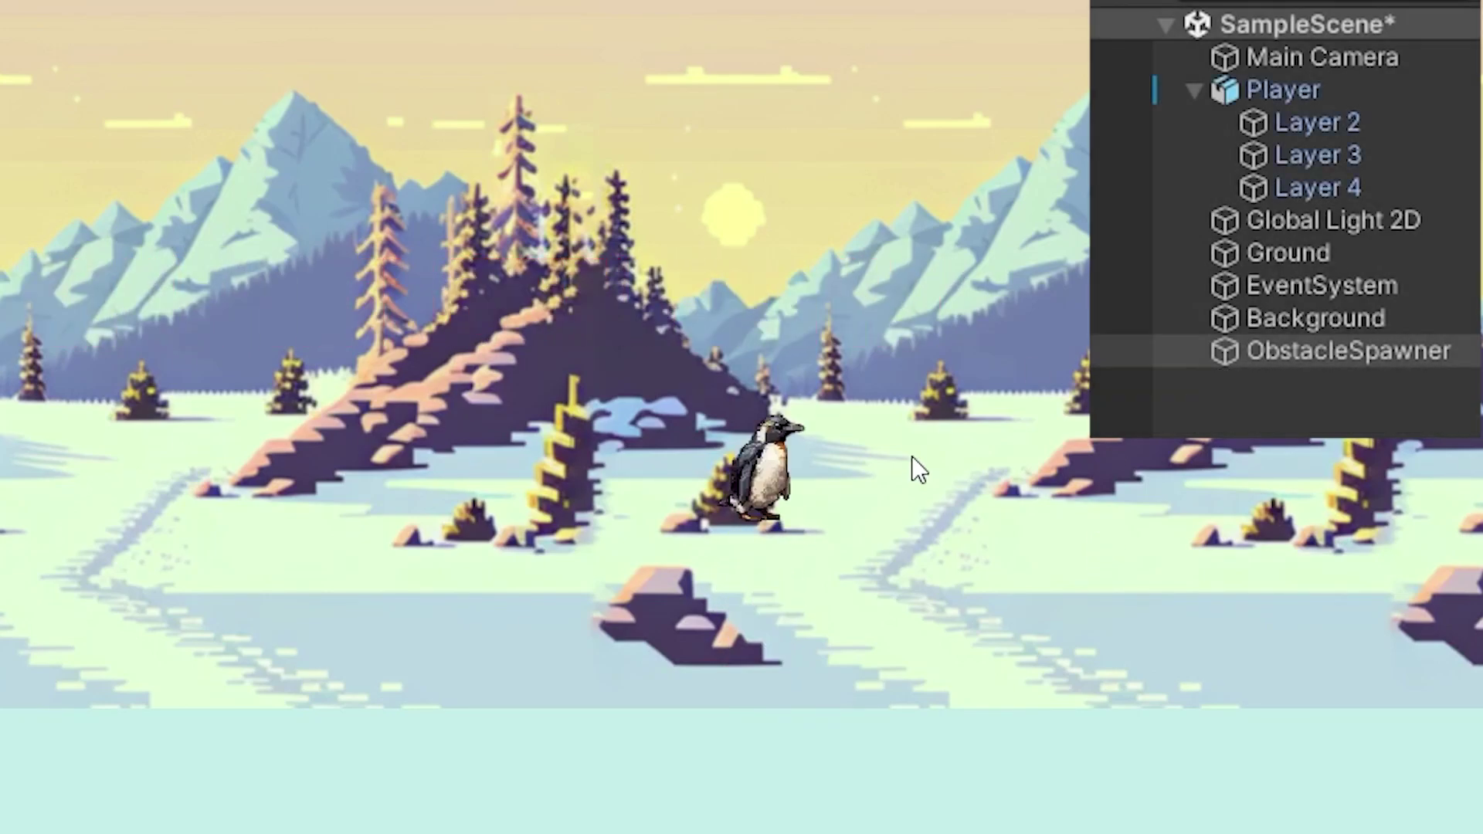
Step: Prompt a '2d dry snowy tree, flat, minimalistic, pixel art' and jump three tree obstacles
{"action": "type", "text": "2d dry snowy tree, flat, minimalistic, pixel art, no background"}
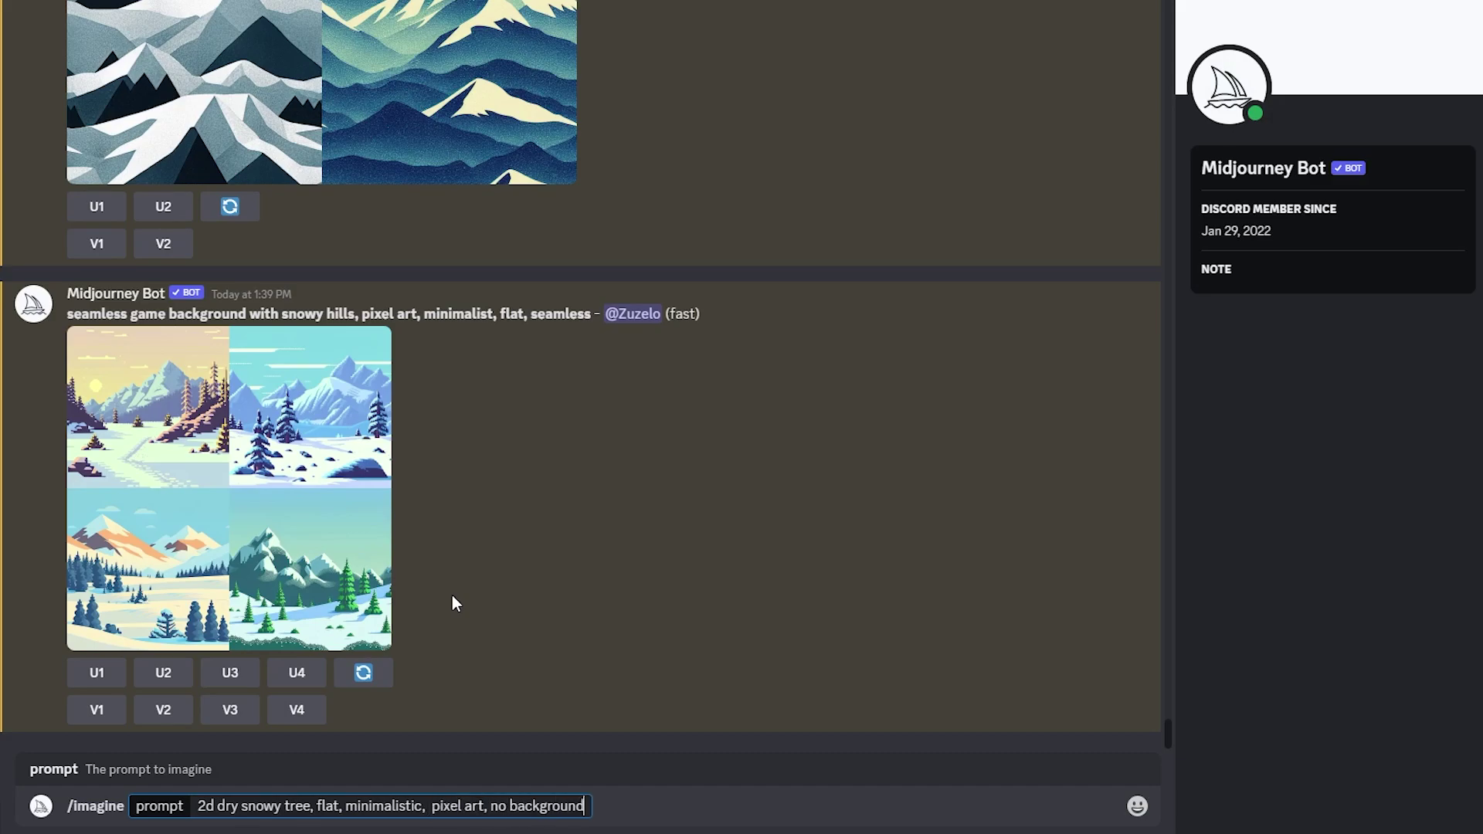
{"action": "key", "text": "Return"}
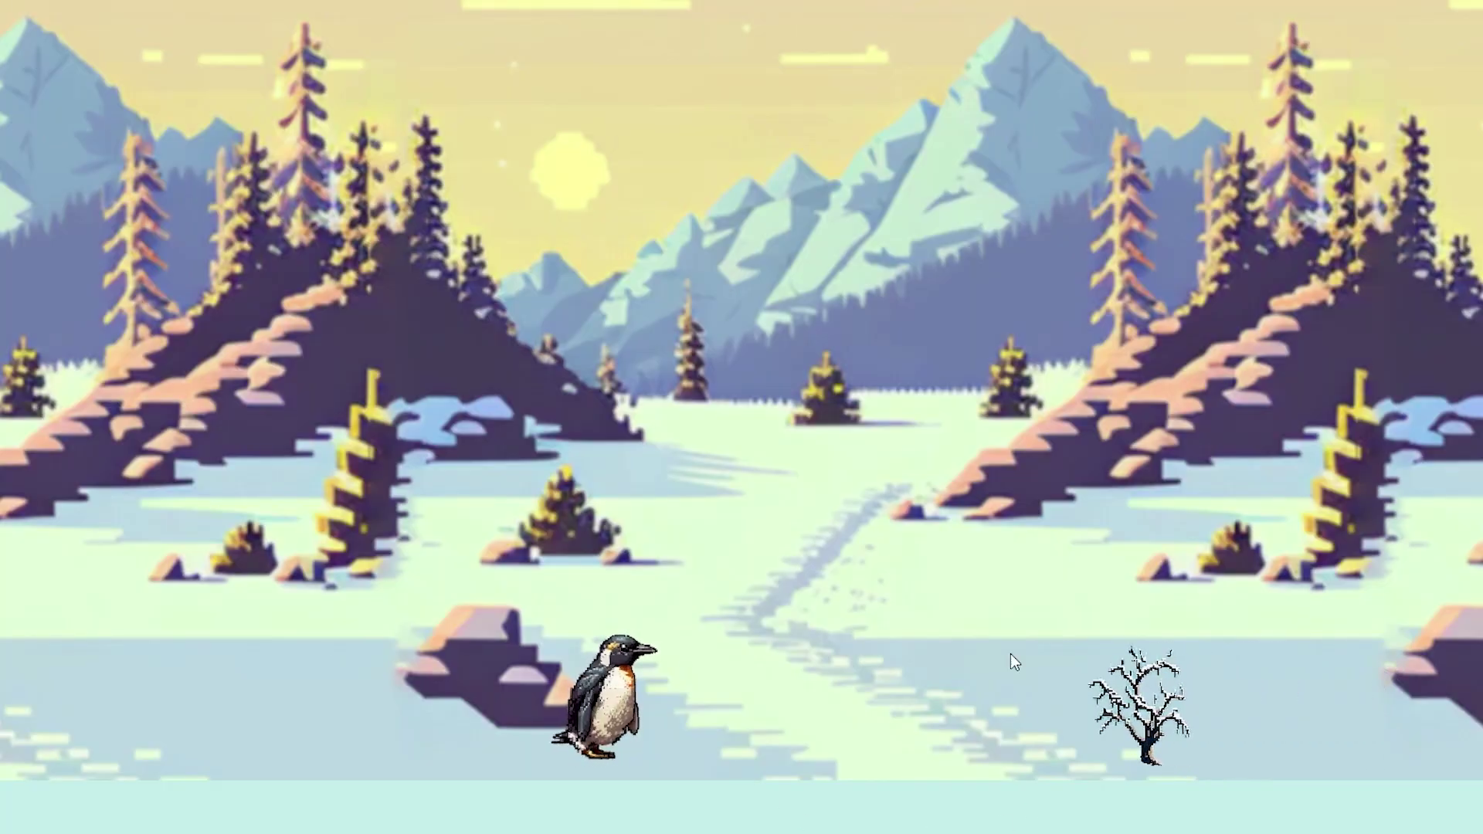
{"action": "key", "text": "space"}
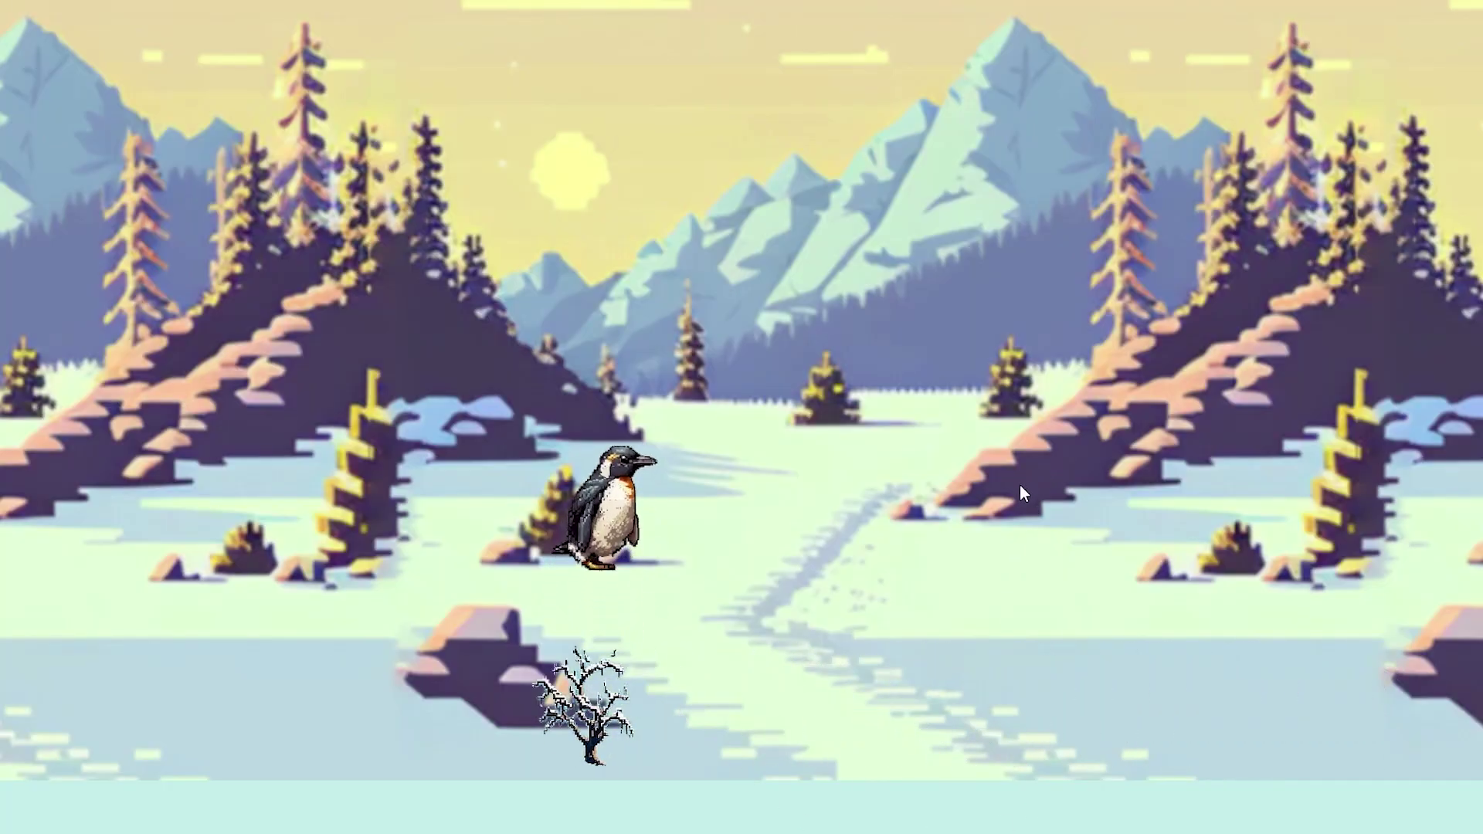
{"action": "key", "text": "space"}
{"action": "key", "text": "space"}
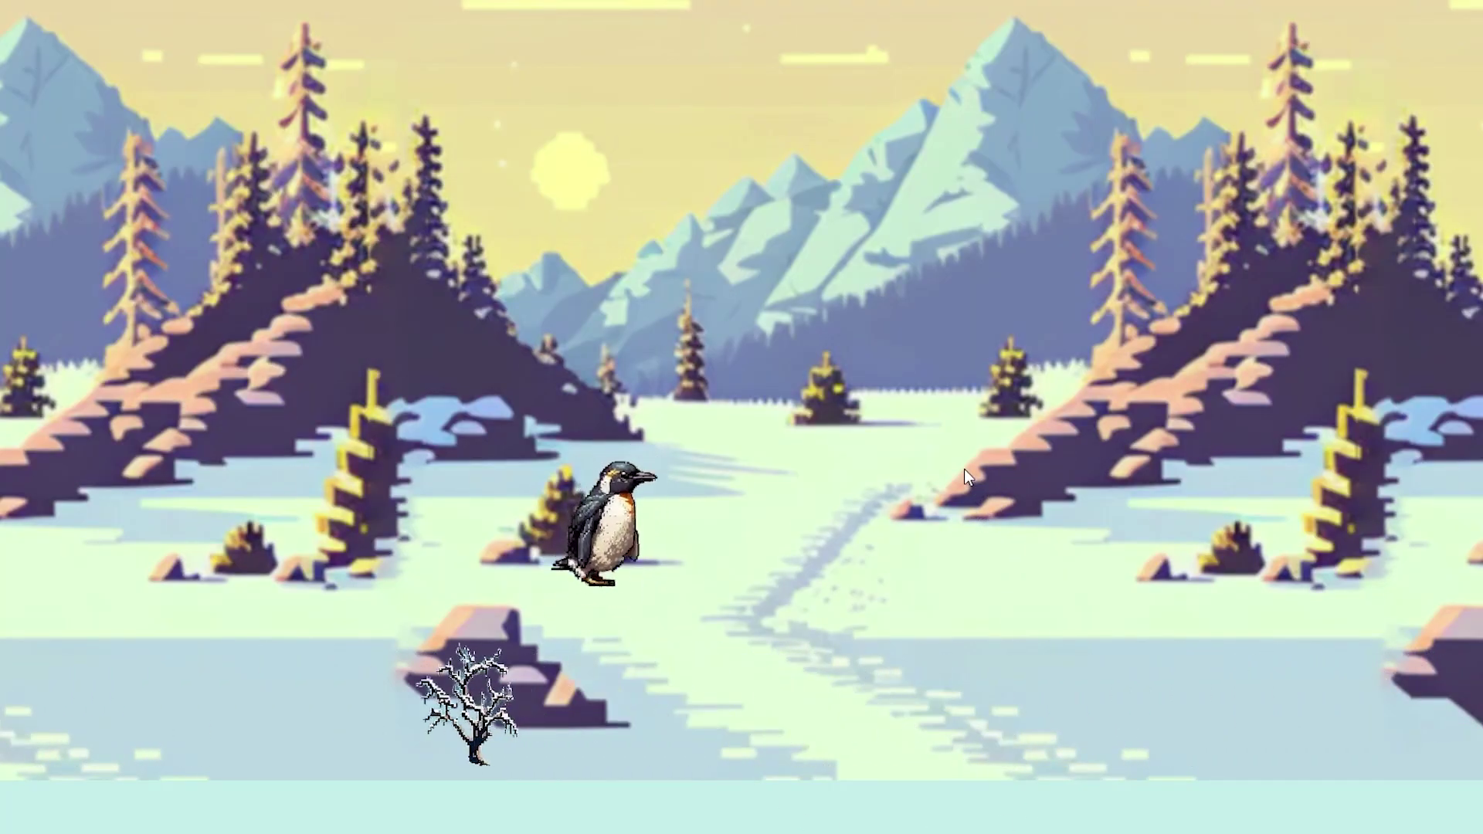
{"action": "key", "text": "space"}
{"action": "key", "text": "space"}
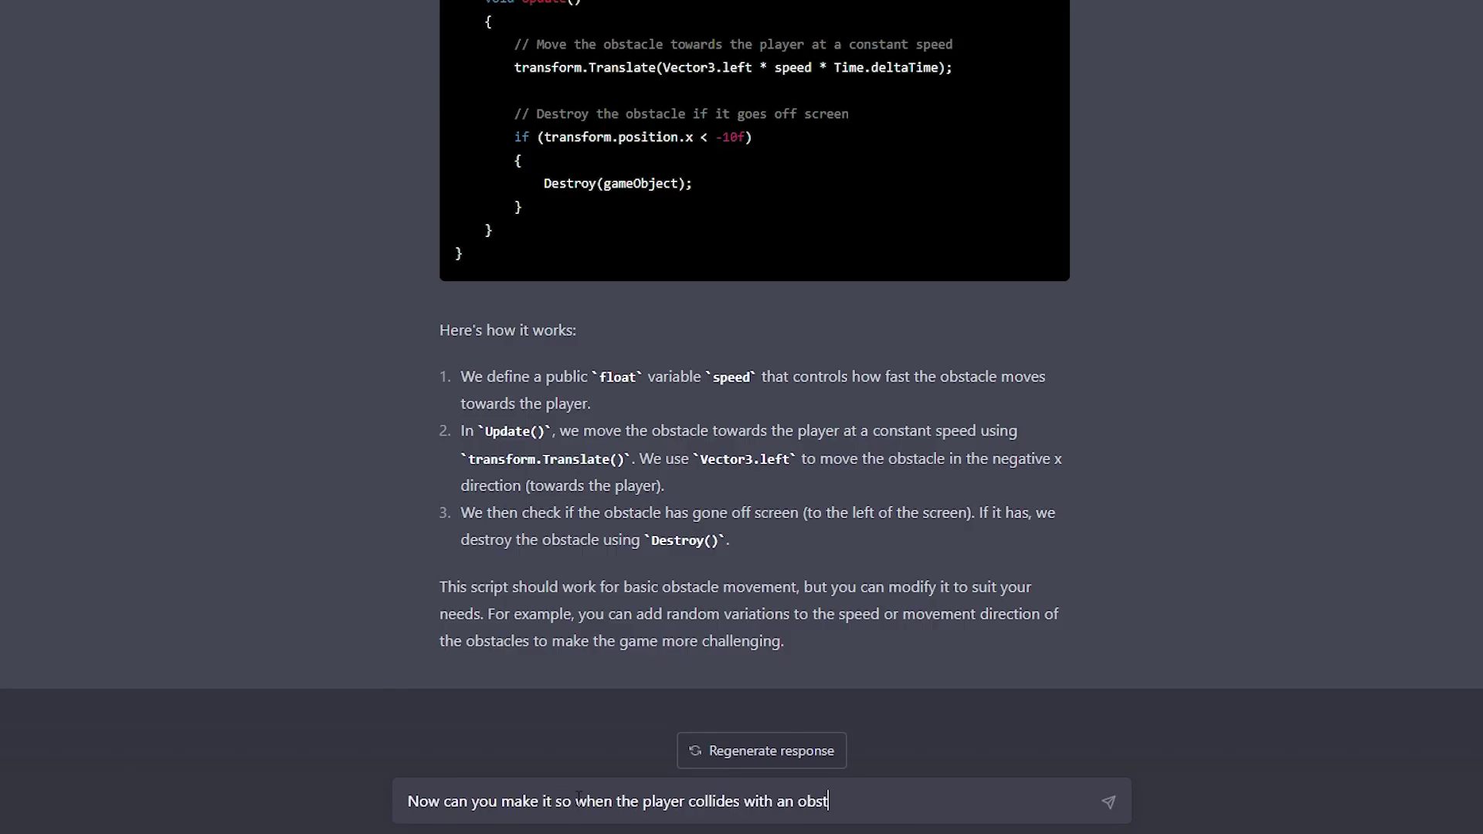
Step: Ask ChatGPT for a centered restart button that reloads the current scene on obstacle collision
{"action": "type", "text": "appears in the middle of the screen. If"}
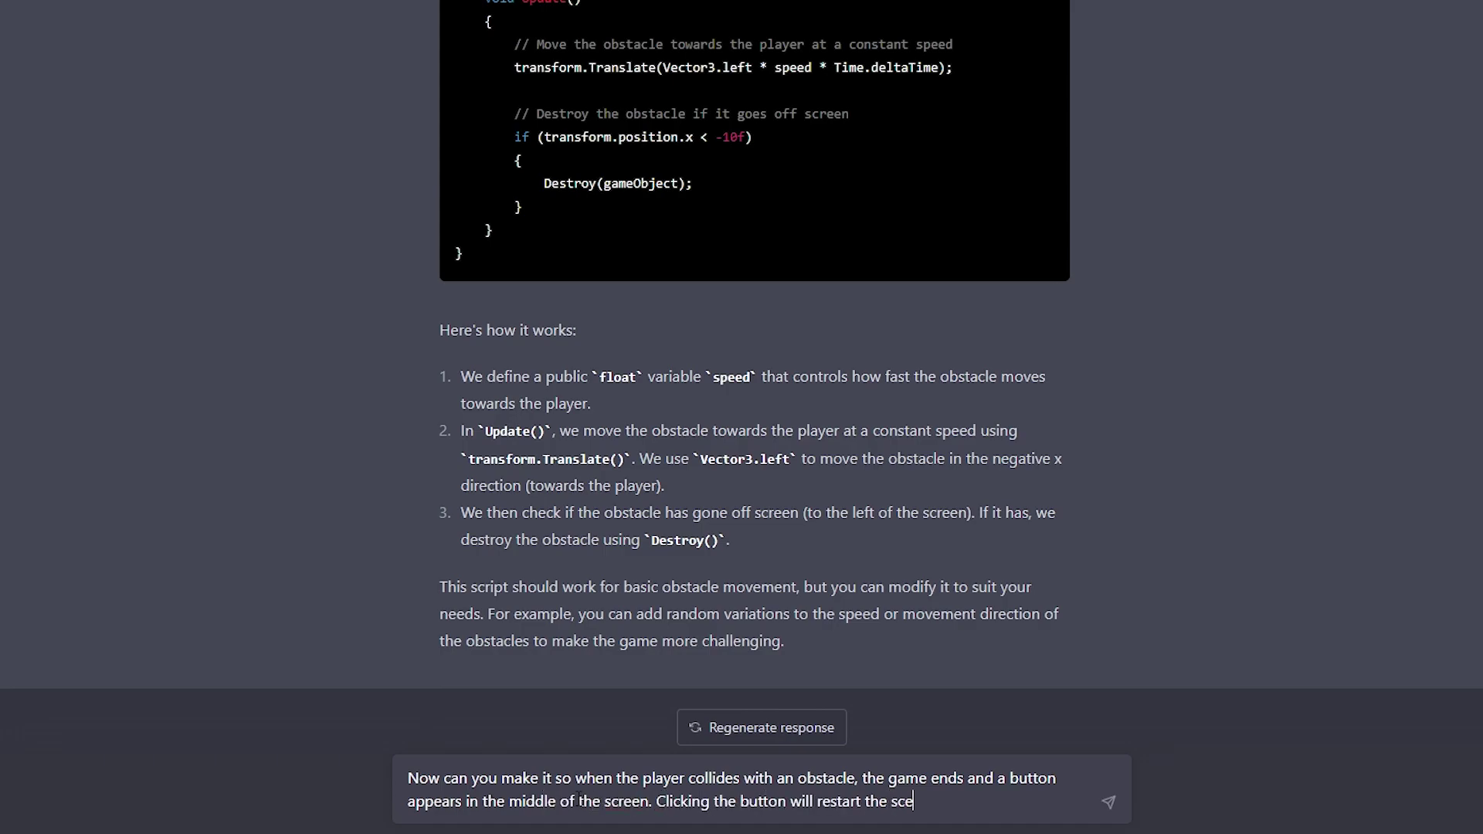
{"action": "key", "text": "BackSpace"}
{"action": "key", "text": "BackSpace"}
{"action": "key", "text": "BackSpace"}
{"action": "type", "text": "current scene"}
{"action": "key", "text": "Return"}
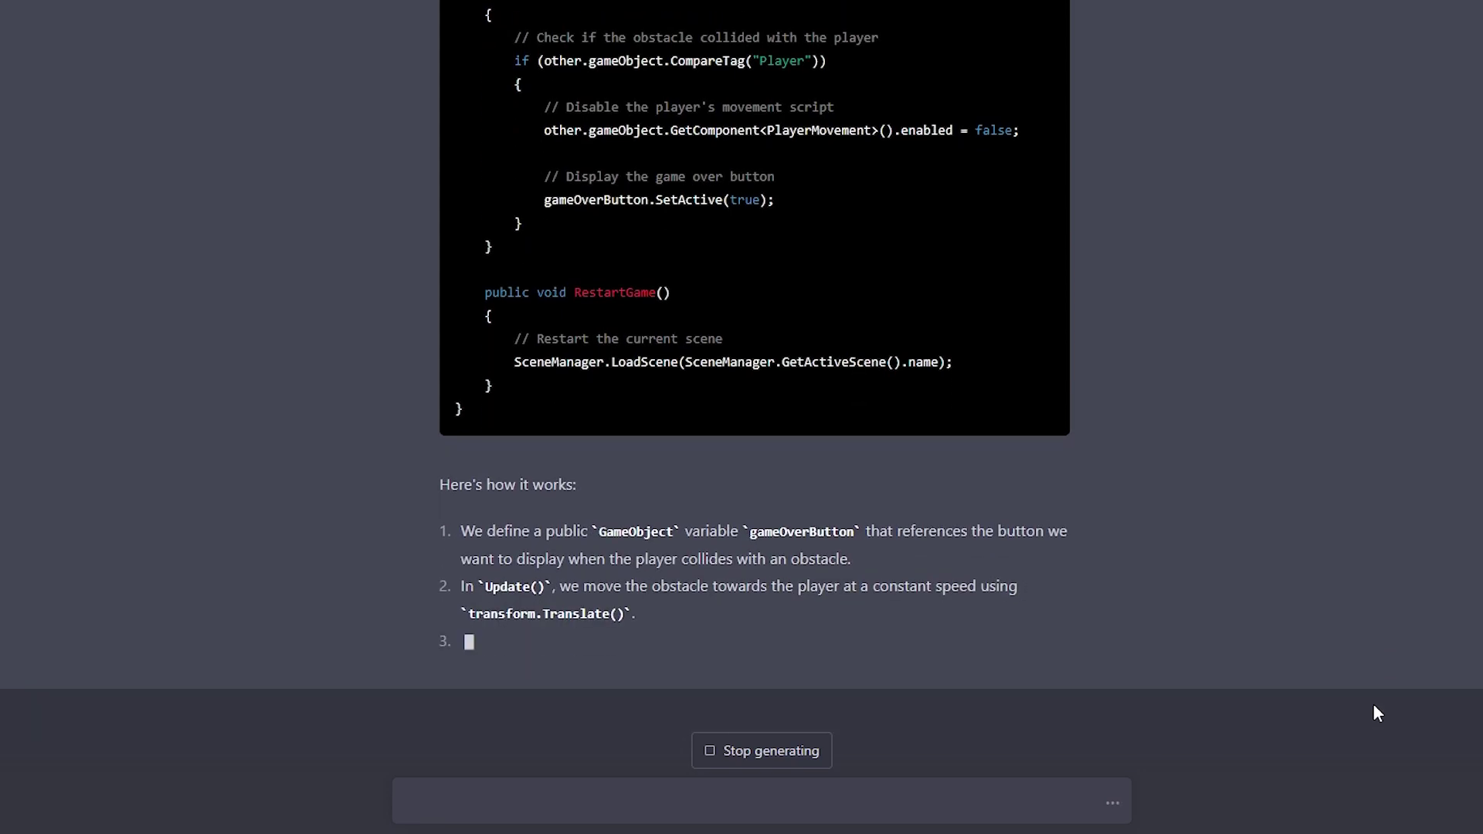
Step: Follow up asking PlayerJump to check for the "Player" tag and add it if missing
{"action": "left_click", "coordinate": [615, 804]}
{"action": "type", "text": "Then can you make it so in playerjump we check wether pla"}
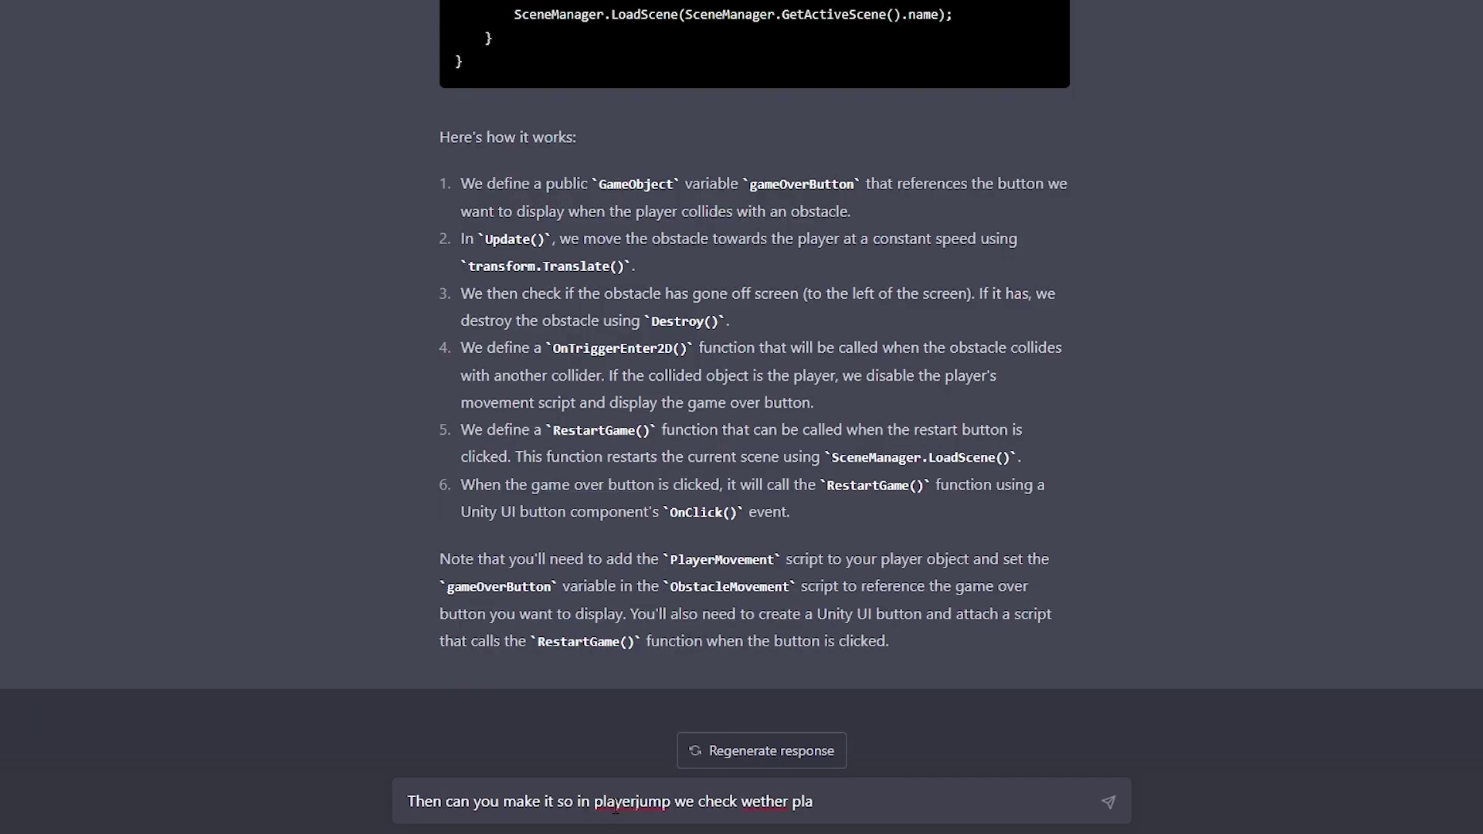
{"action": "type", "text": "yer\" and if not, add it"}
{"action": "key", "text": "Return"}
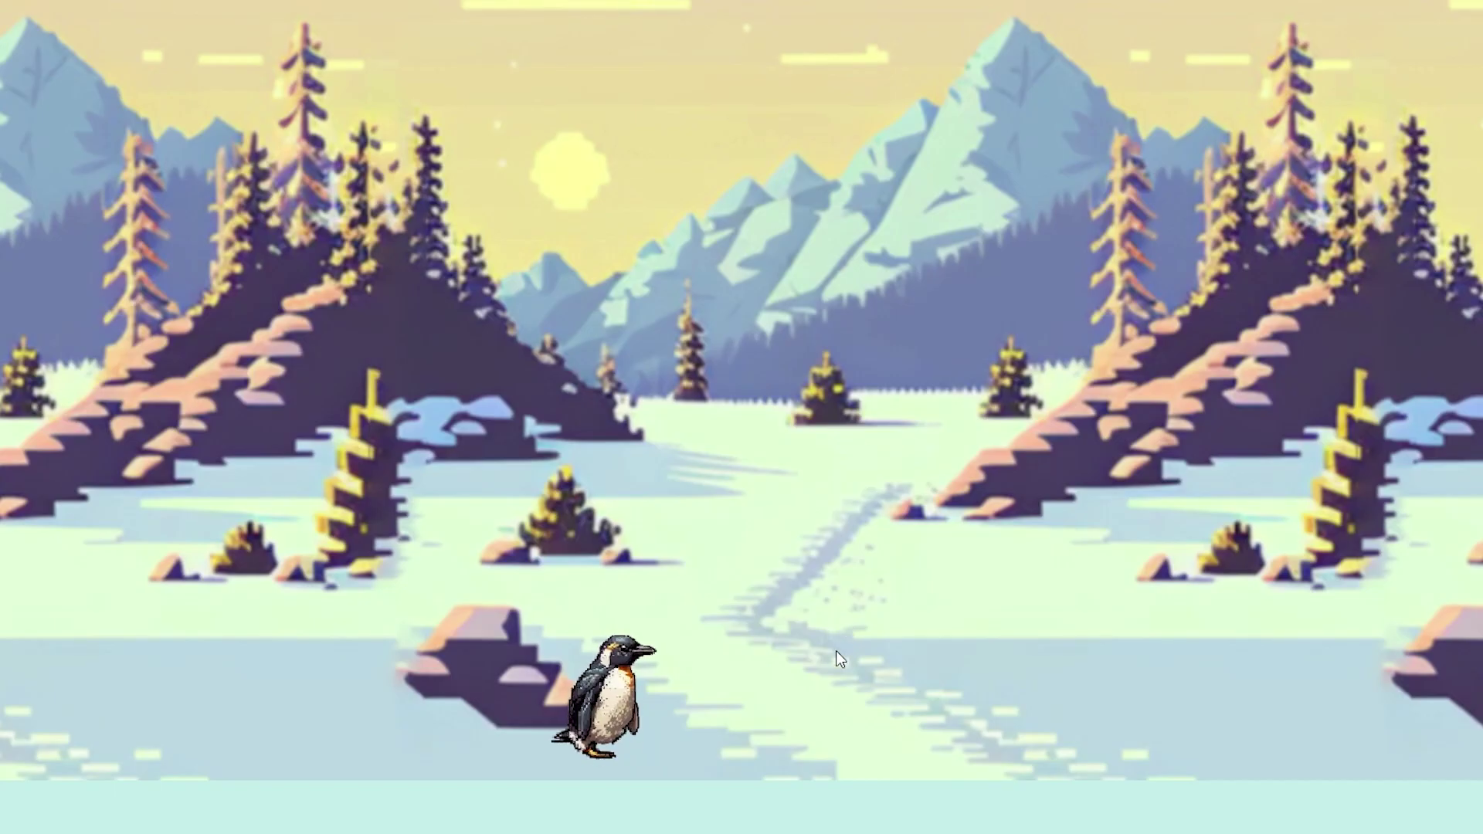
Step: Jump the penguin at an incoming tree and let it collide so Restart appears
{"action": "key", "text": "space"}
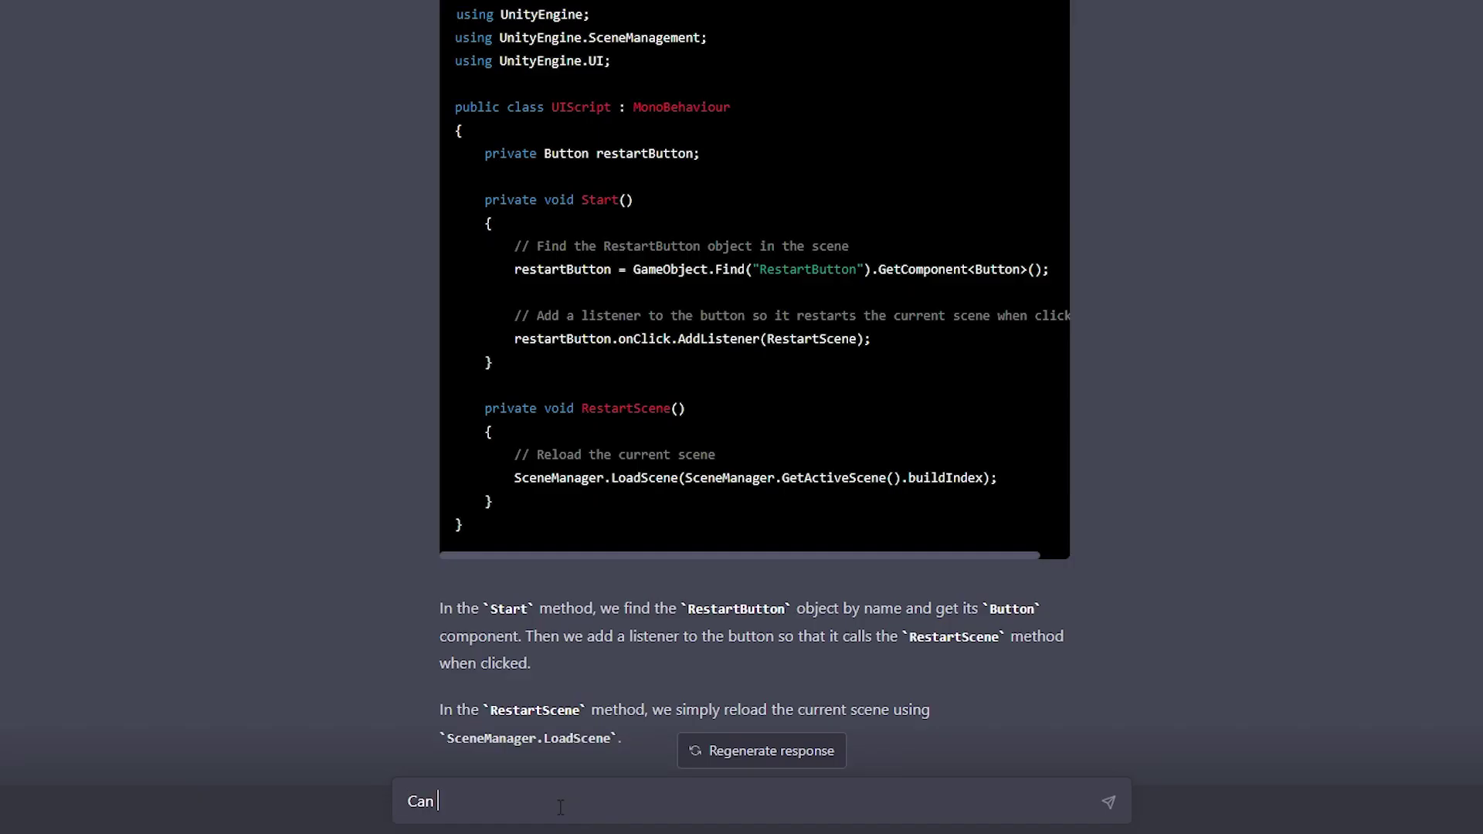
Step: Ask for the Restart button hidden at start and a time-based UIScript score in TextMeshPro
{"action": "key", "text": "shift+Return"}
{"action": "type", "text": "Also can you make a score s"}
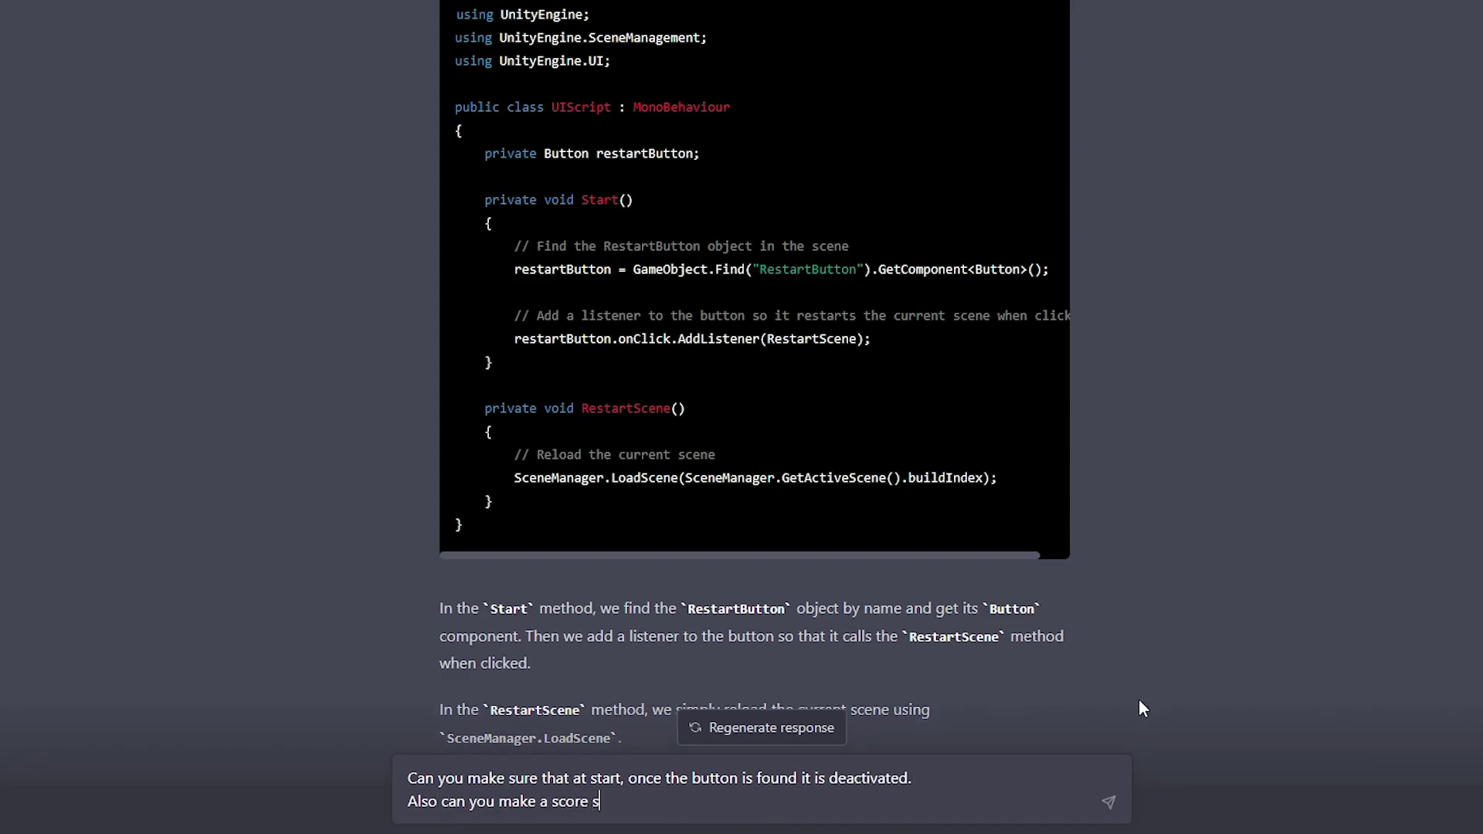
{"action": "type", "text": "ystem in the same UIScript? There should be a score value that is incremented "}
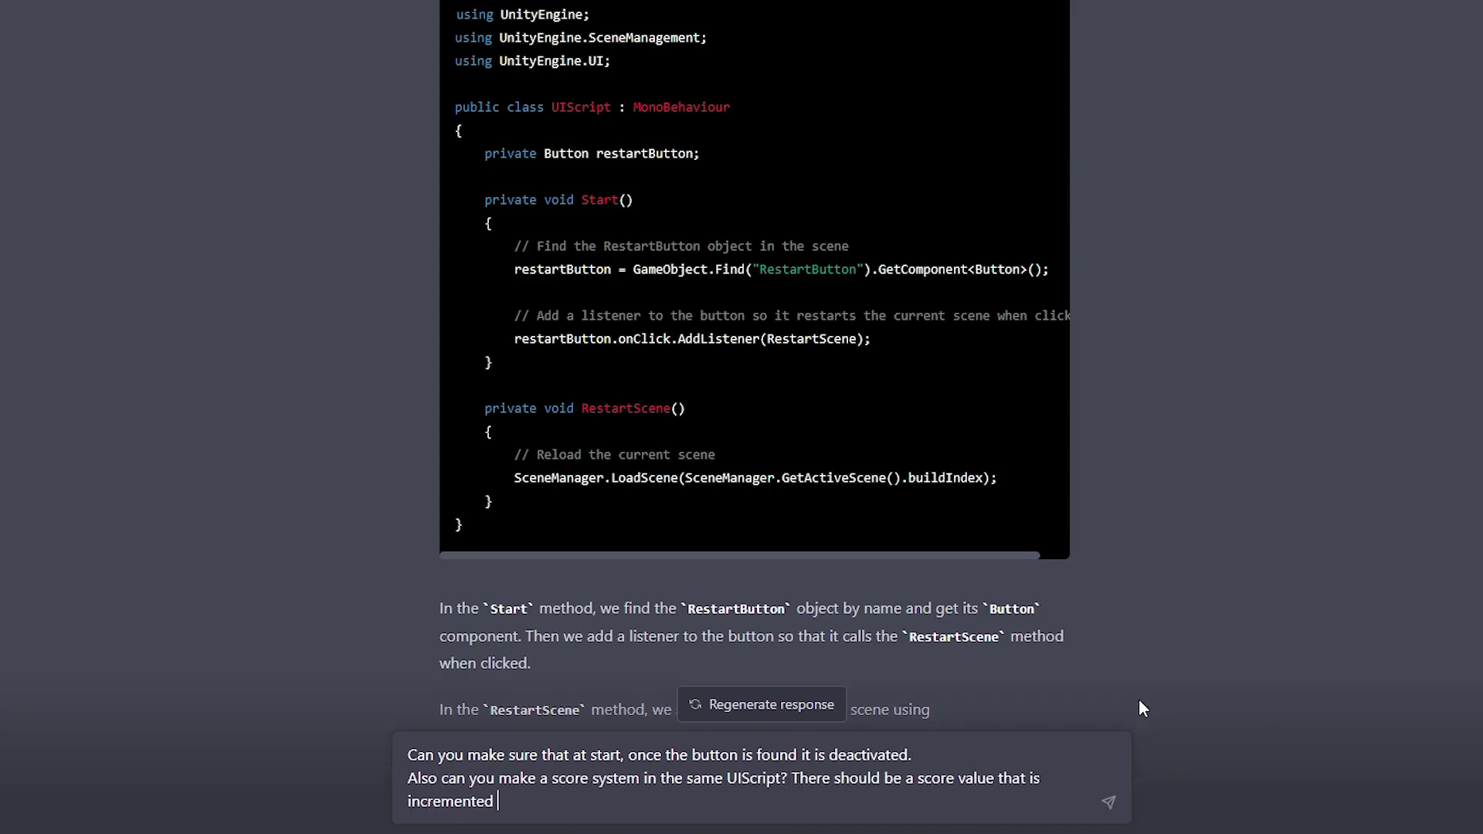
{"action": "type", "text": "with time and that value has to be assigned to a TextMeshProUGUI object"}
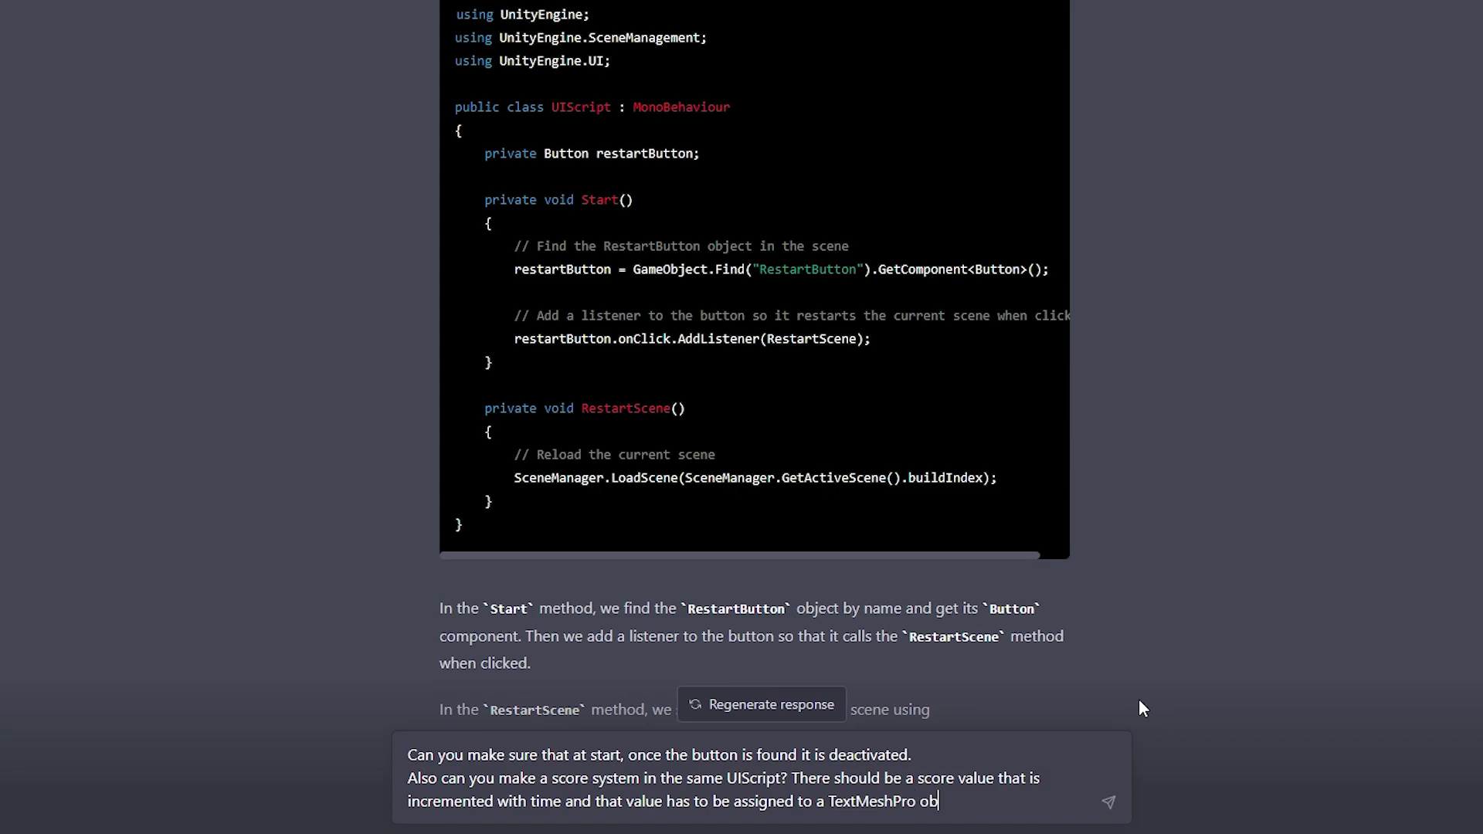
{"action": "key", "text": "Return"}
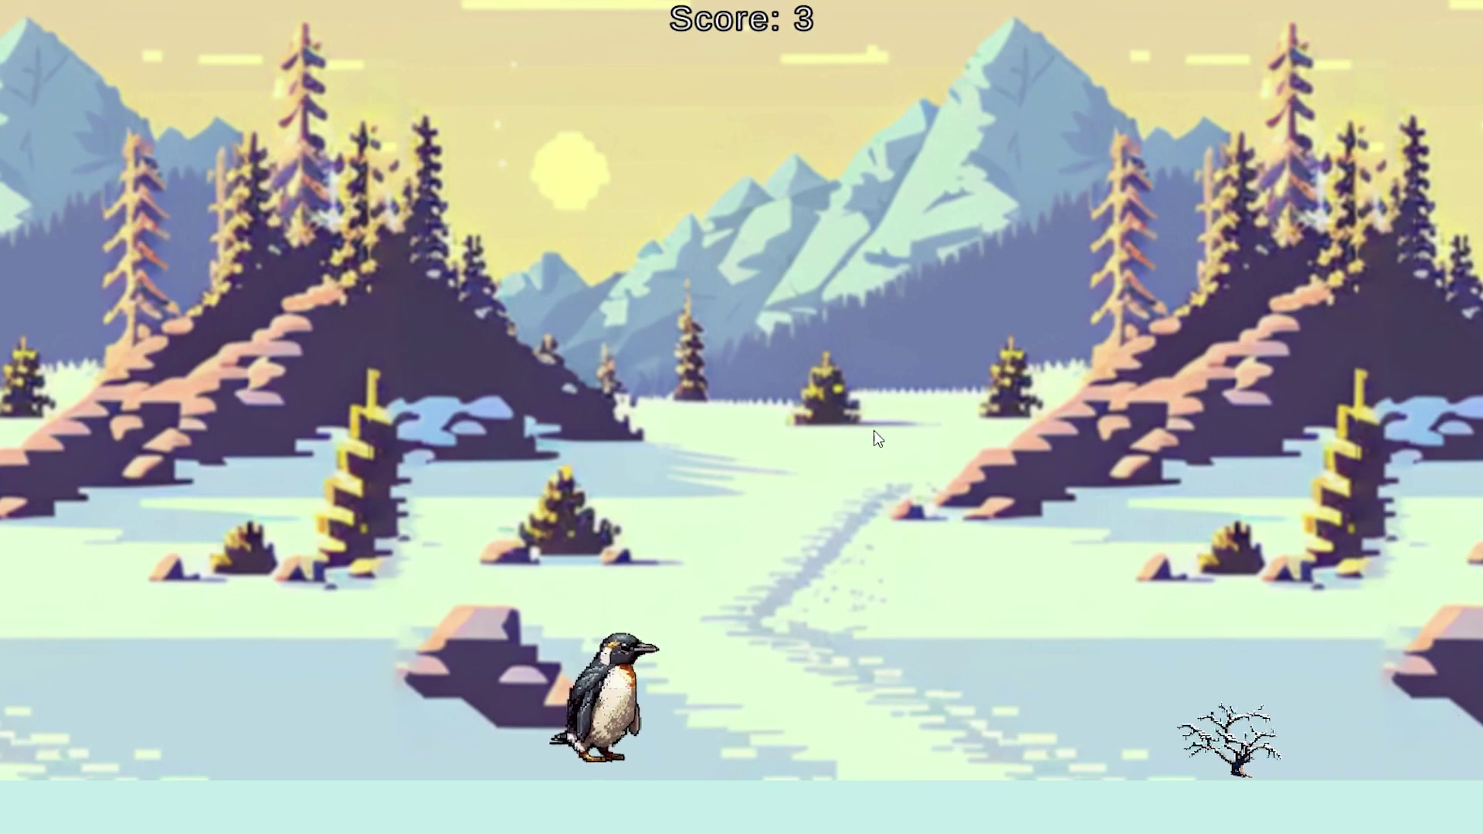
Step: Jump the penguin over two trees while the Score climbs from 3 to 5
{"action": "key", "text": "space"}
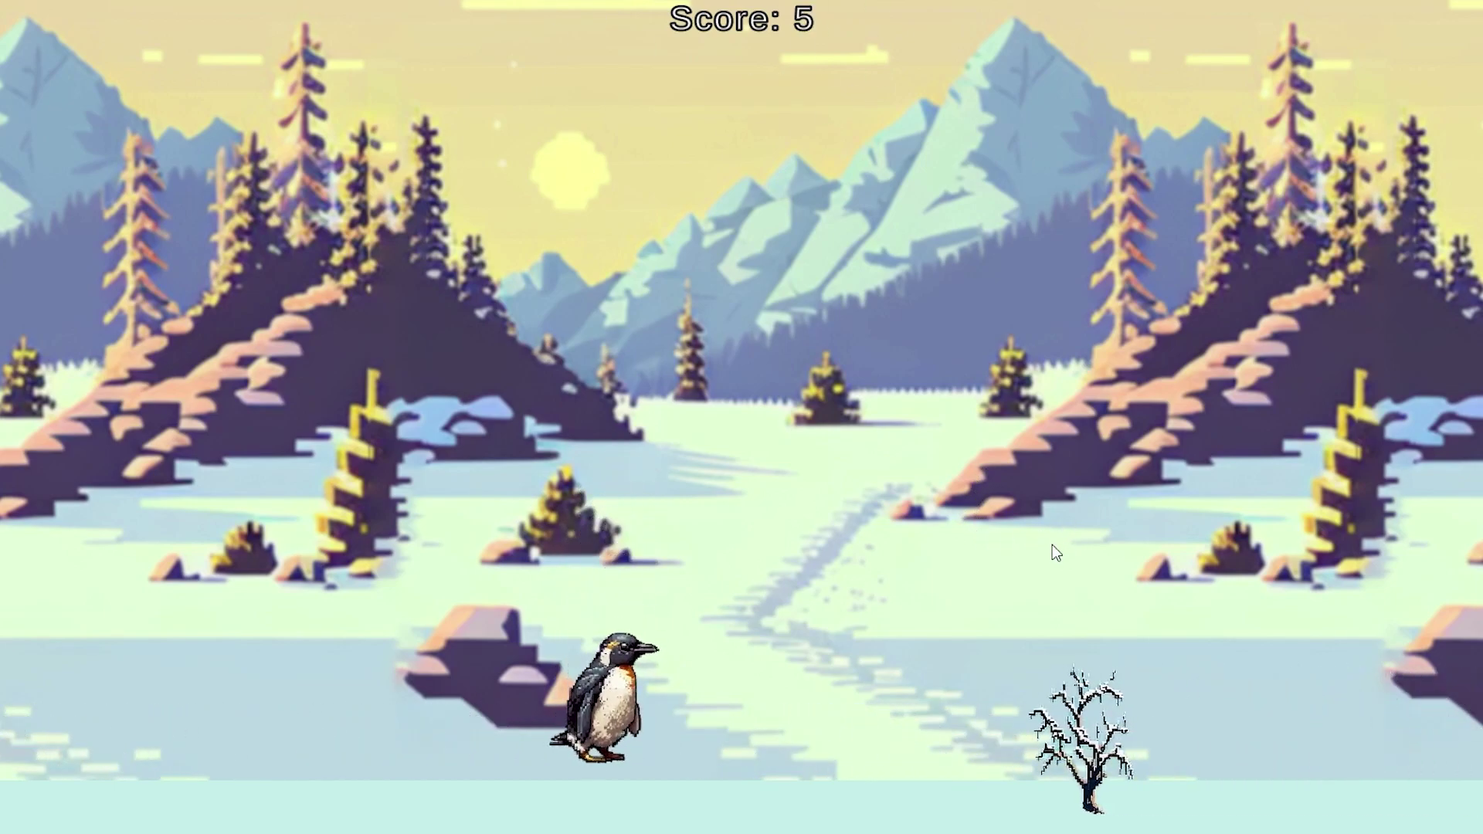
{"action": "key", "text": "space"}
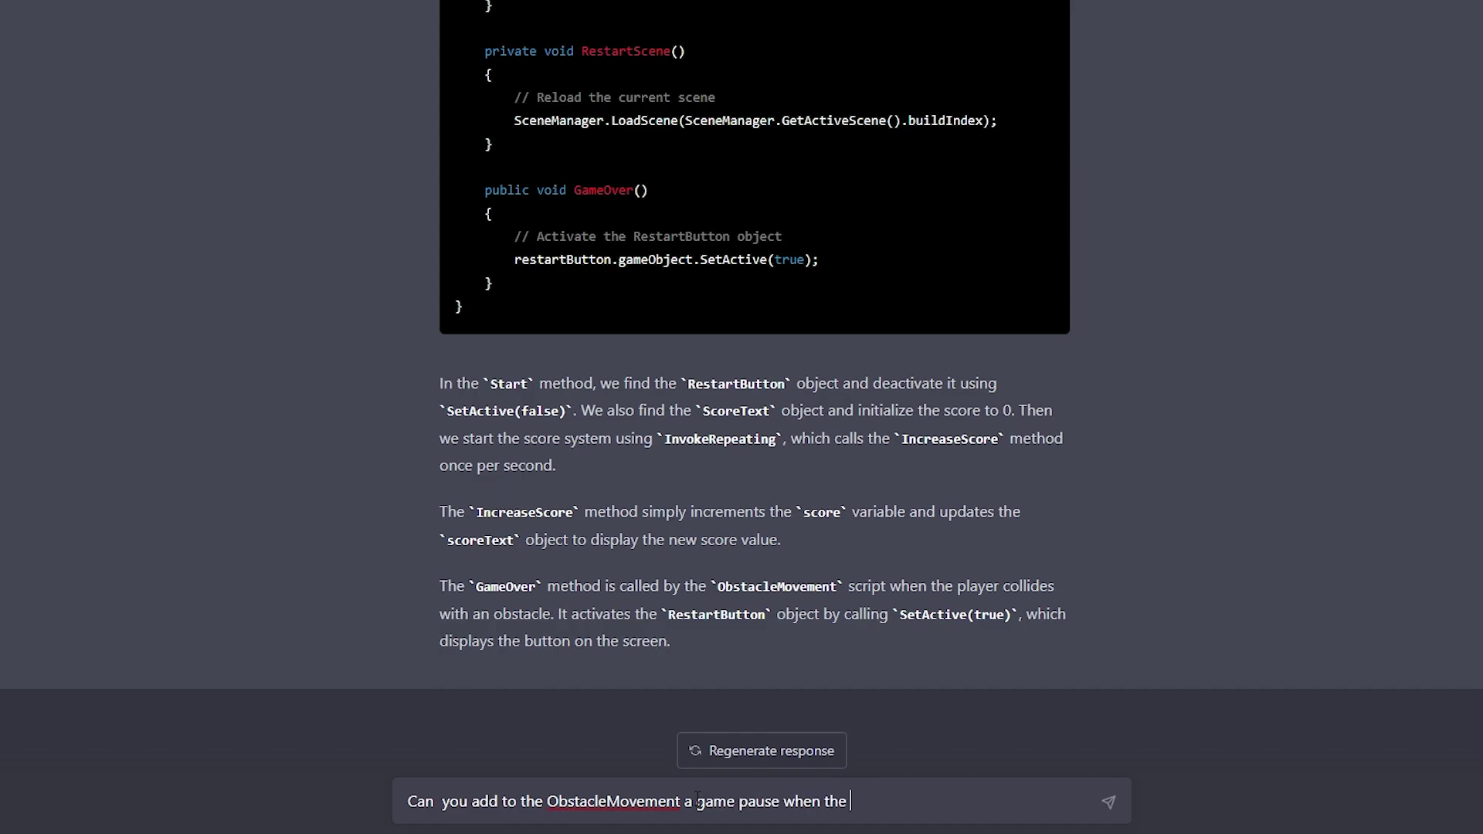
Step: Send ChatGPT the request to pause the game on restart and handle when the scene starts
{"action": "type", "text": "so can you make it so the t"}
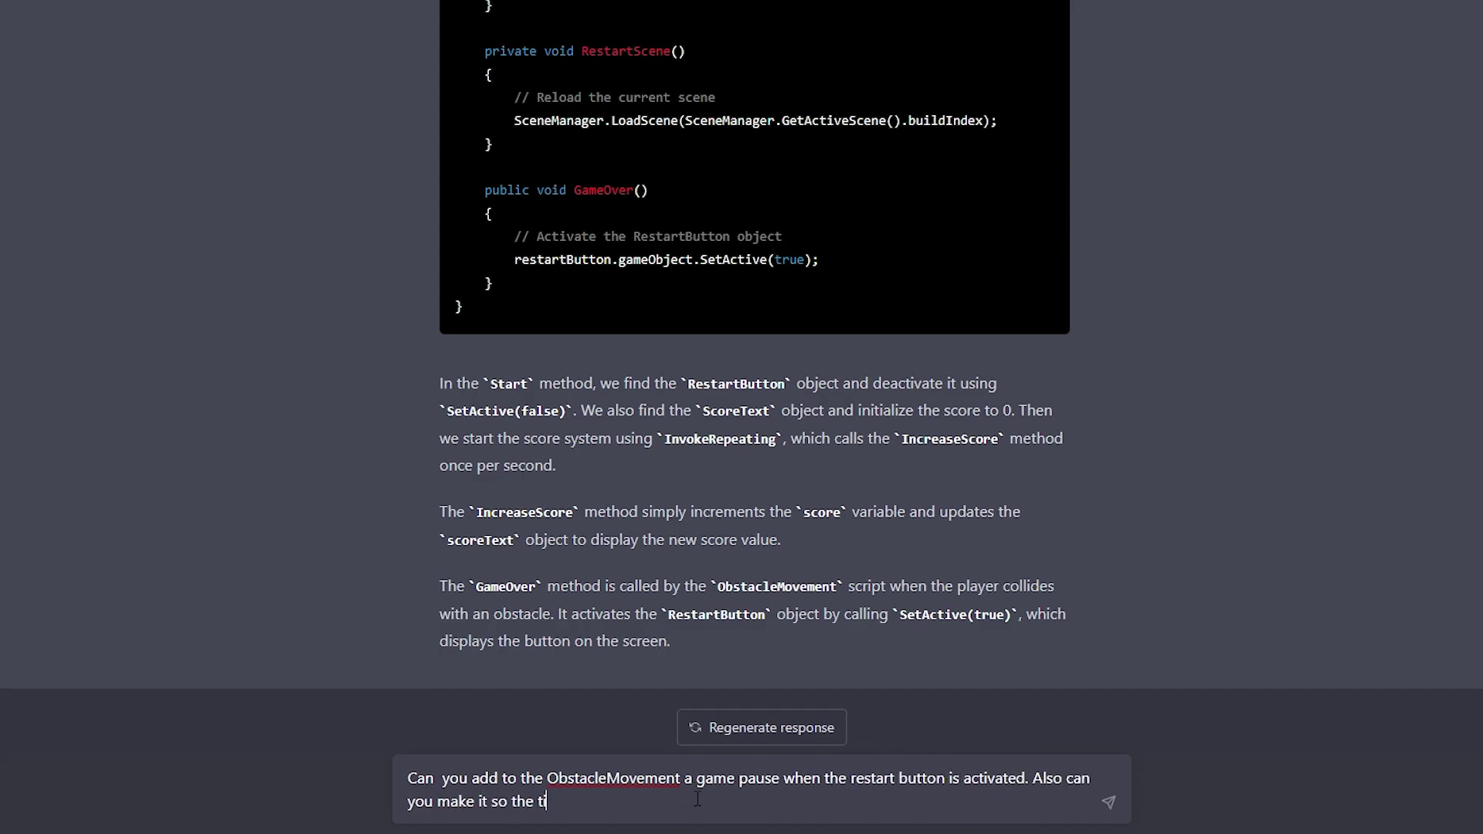
{"action": "type", "text": "scene starts"}
{"action": "key", "text": "Return"}
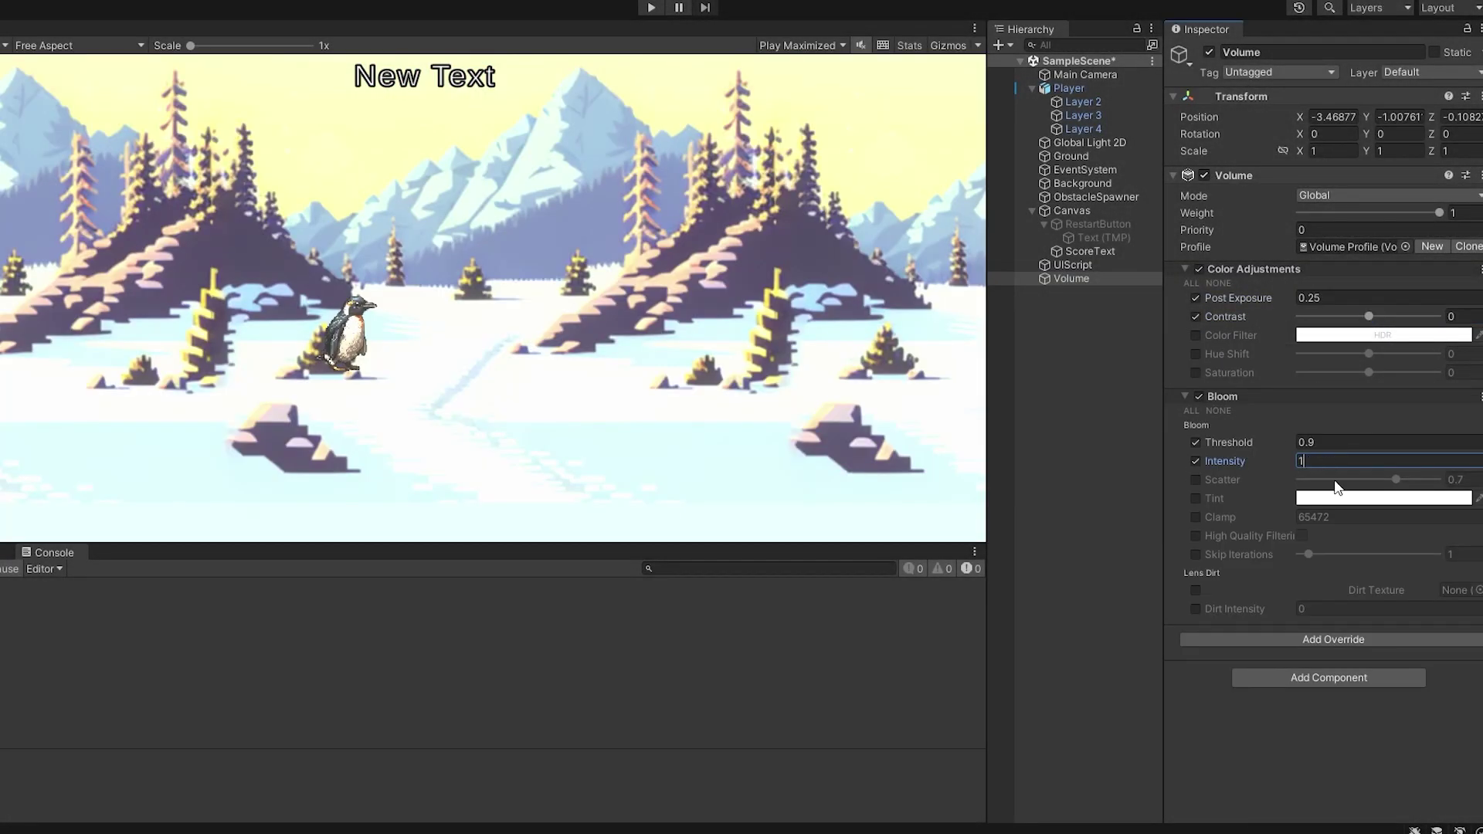
Step: Try a Motion Blur override at Low quality, intensity 0.453, then remove it
{"action": "left_click", "coordinate": [1333, 640]}
{"action": "left_click", "coordinate": [1263, 516]}
{"action": "left_click", "coordinate": [1387, 662]}
{"action": "left_click", "coordinate": [1340, 676]}
{"action": "left_click_drag", "start_coordinate": [1297, 680], "coordinate": [1362, 680]}
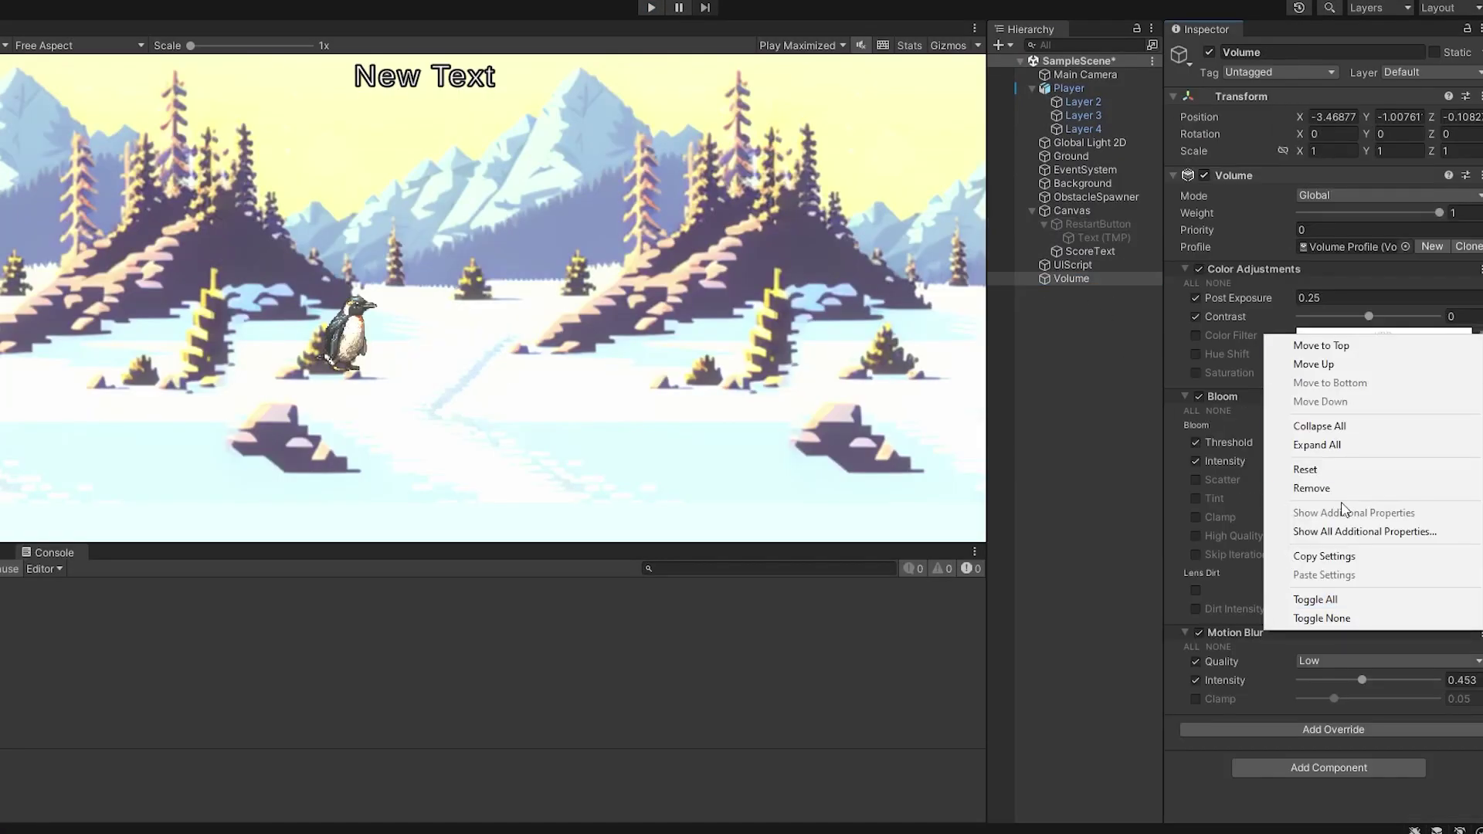
{"action": "left_click", "coordinate": [1313, 483]}
Step: Add Film Grain and Tonemapping overrides to the volume
{"action": "left_click", "coordinate": [1333, 640]}
{"action": "left_click", "coordinate": [1309, 535]}
{"action": "left_click", "coordinate": [1333, 722]}
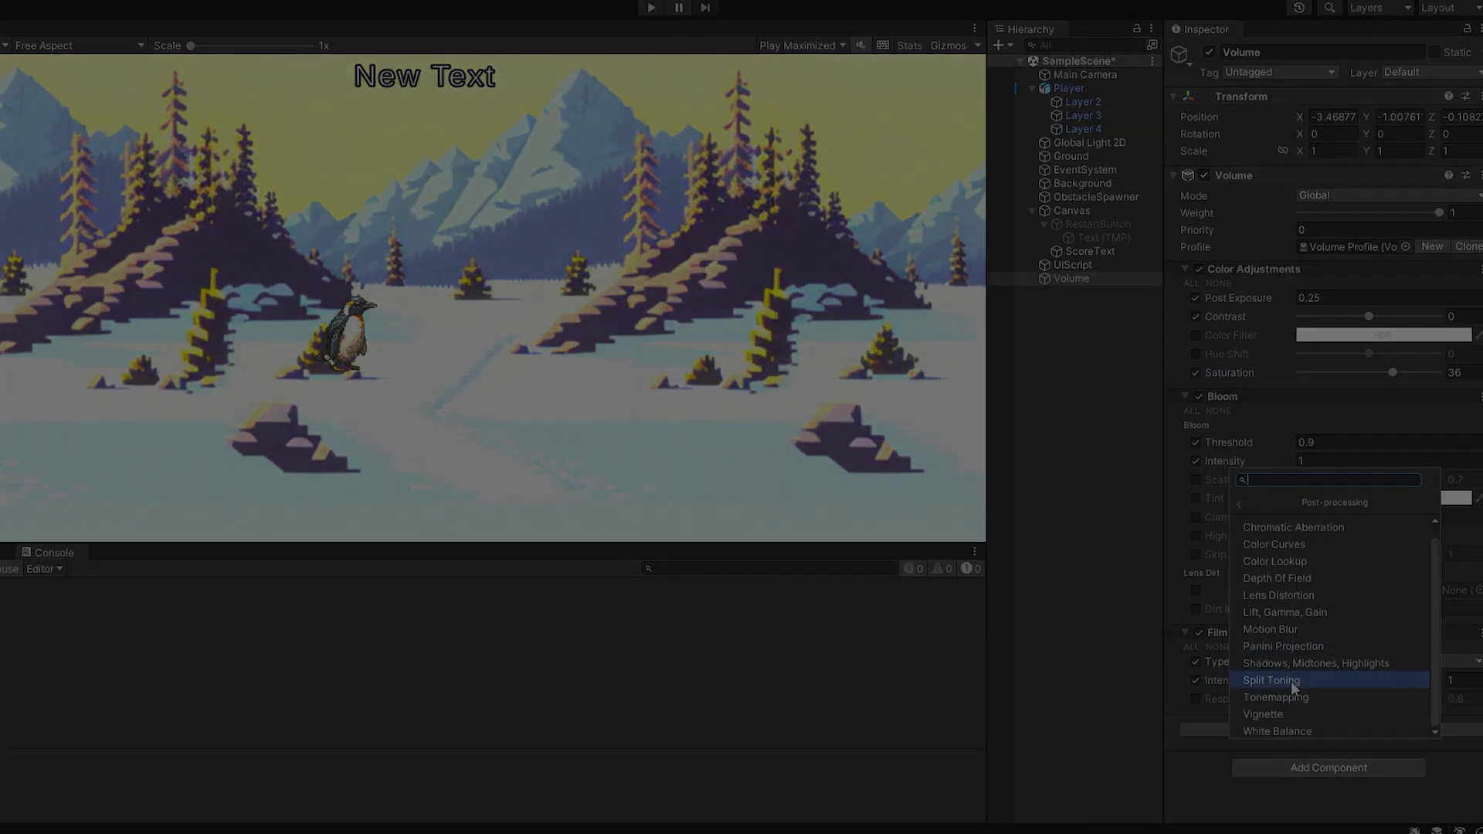
{"action": "left_click", "coordinate": [1294, 678]}
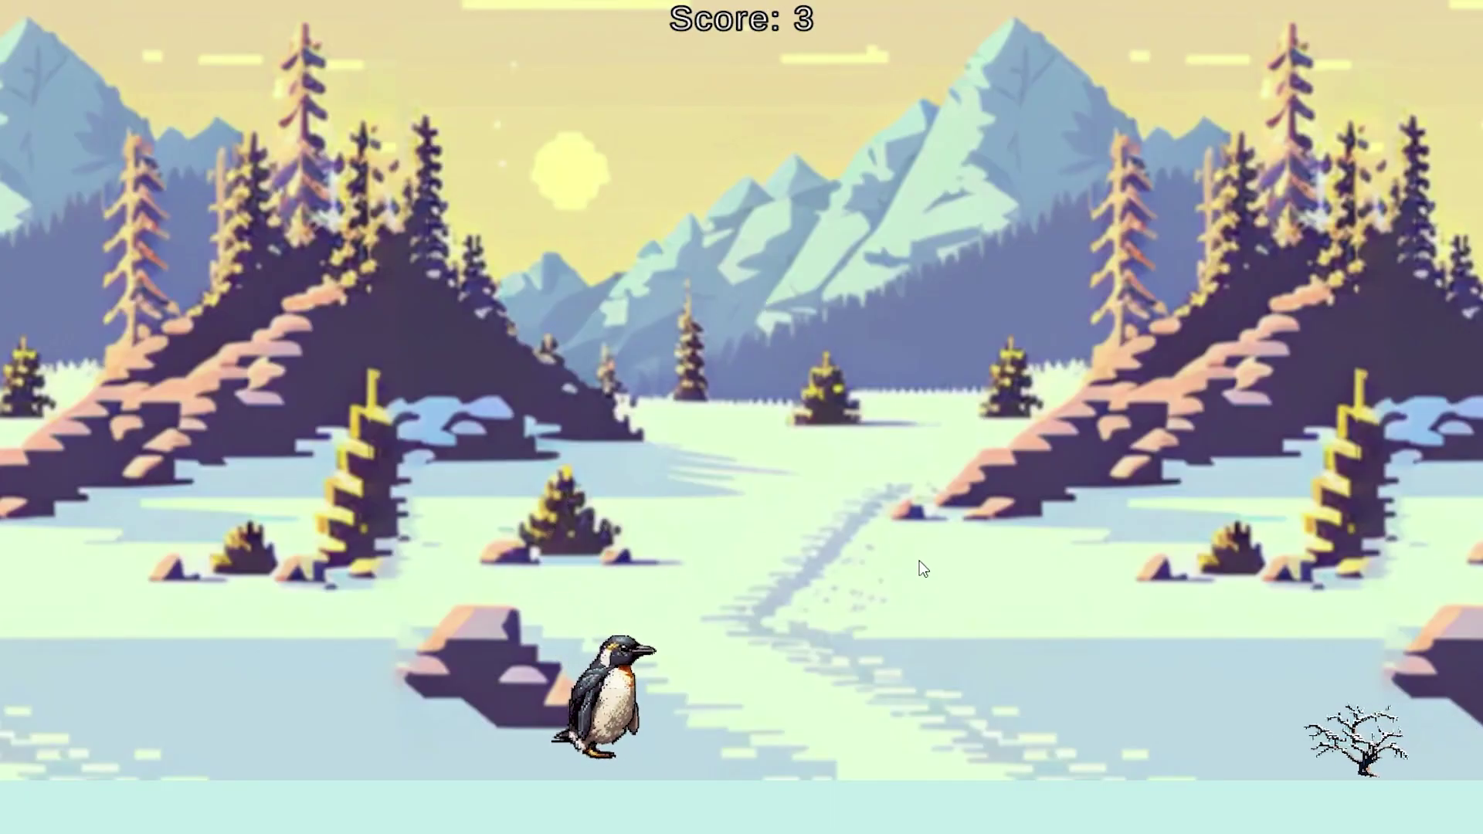
Step: Test-play the game, making the penguin jump over three trees
{"action": "key", "text": "space"}
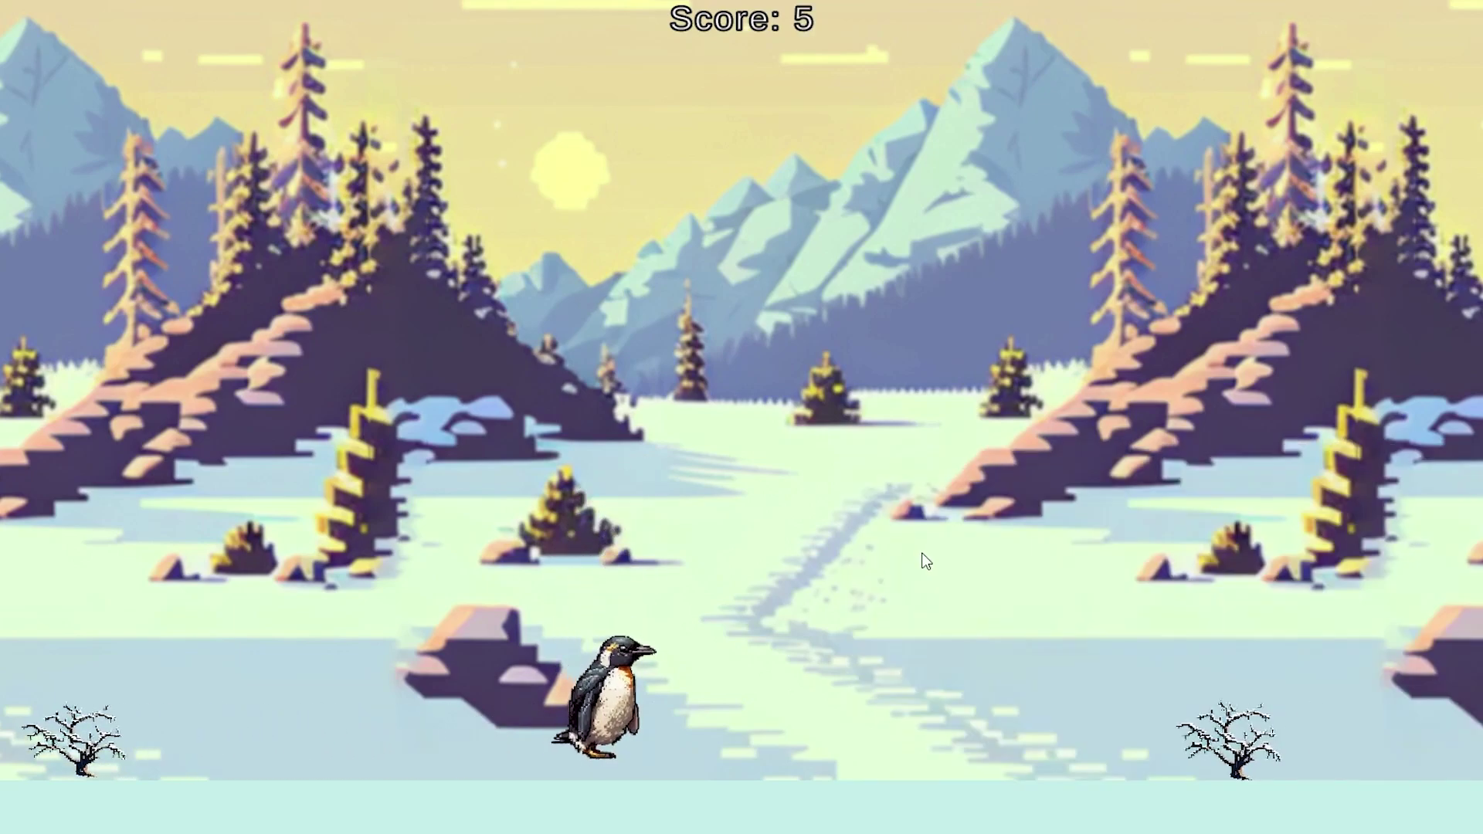
{"action": "key", "text": "space"}
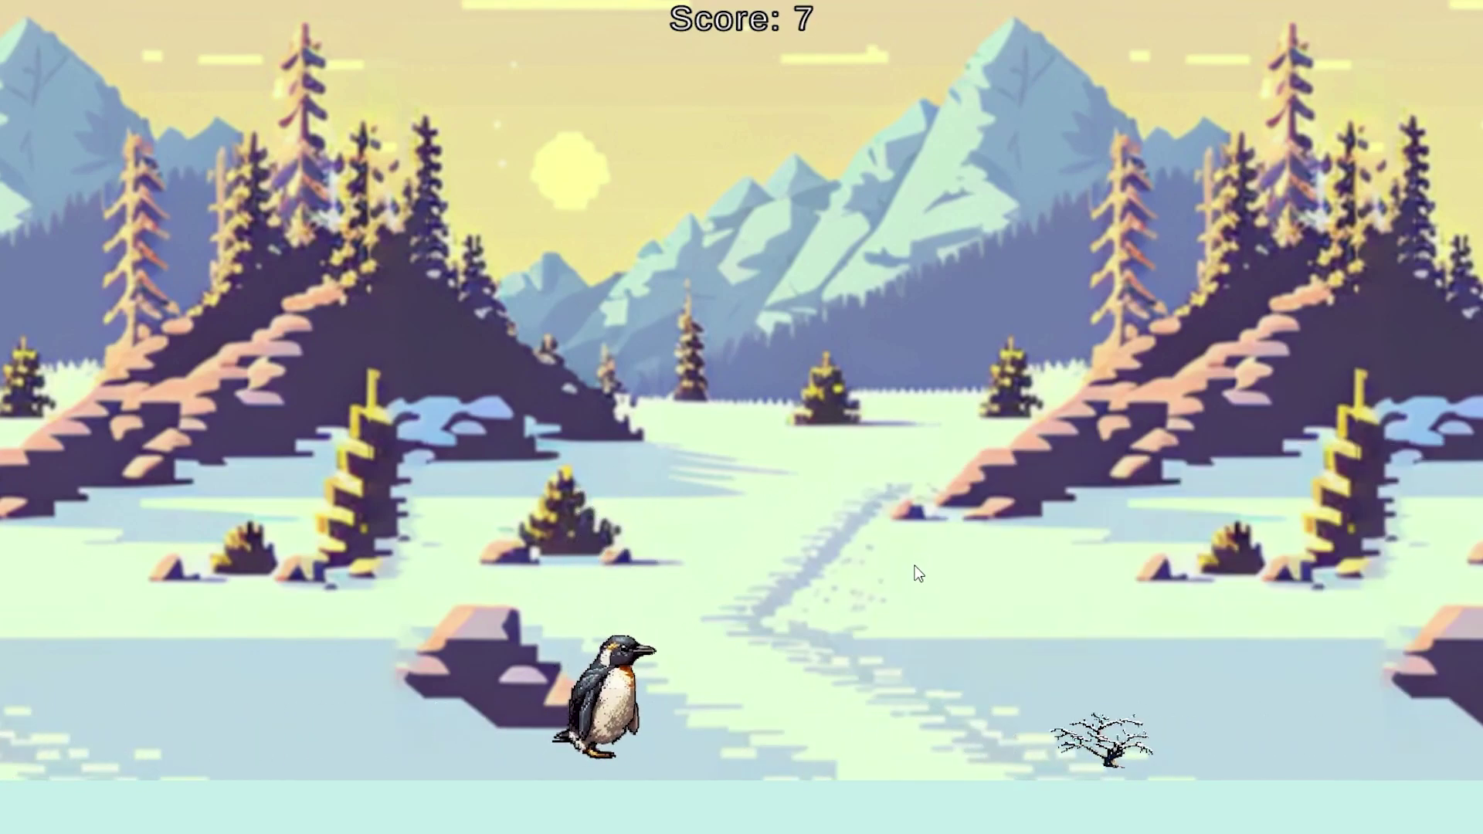
{"action": "key", "text": "space"}
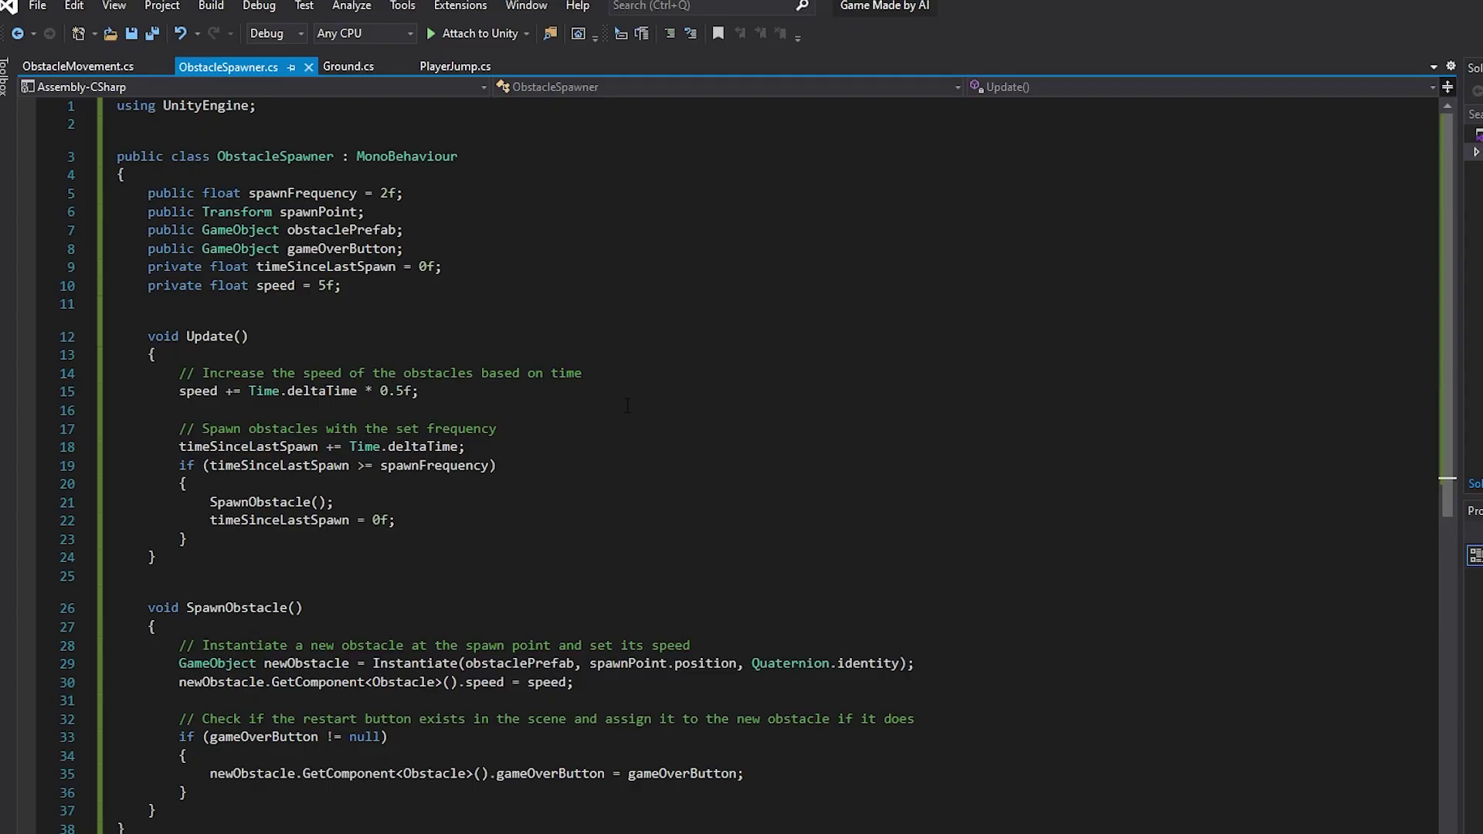
Step: Replace Obstacle with ObstacleMovement in the GetComponent calls of ObstacleSpawner.cs
{"action": "scroll", "coordinate": [741, 417], "scroll_direction": "up", "scroll_amount": 4, "text": "ctrl"}
{"action": "type", "text": "ObstacleMovement"}
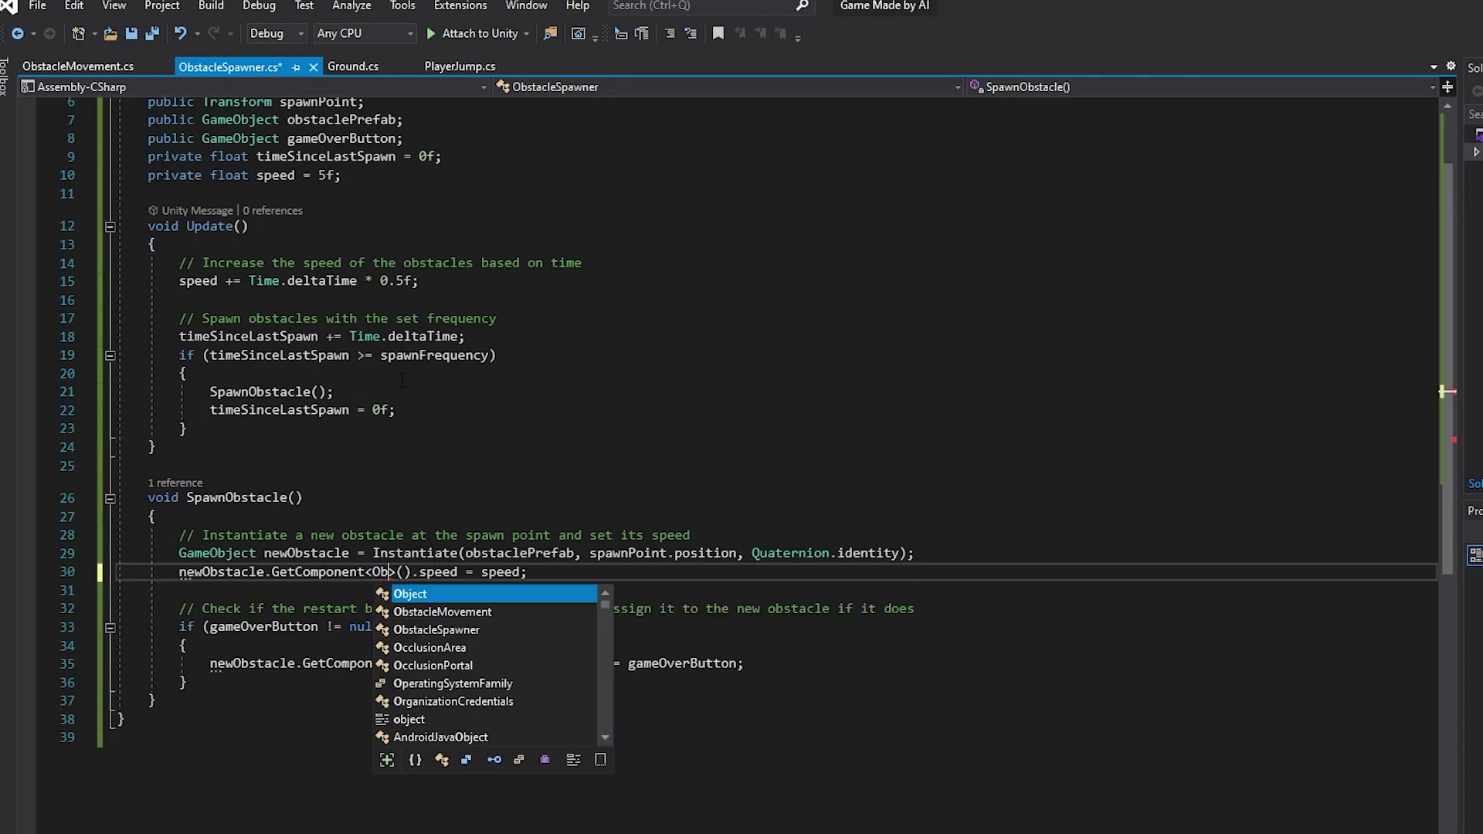
{"action": "double_click", "coordinate": [434, 663]}
{"action": "type", "text": "ObstacleMovement"}
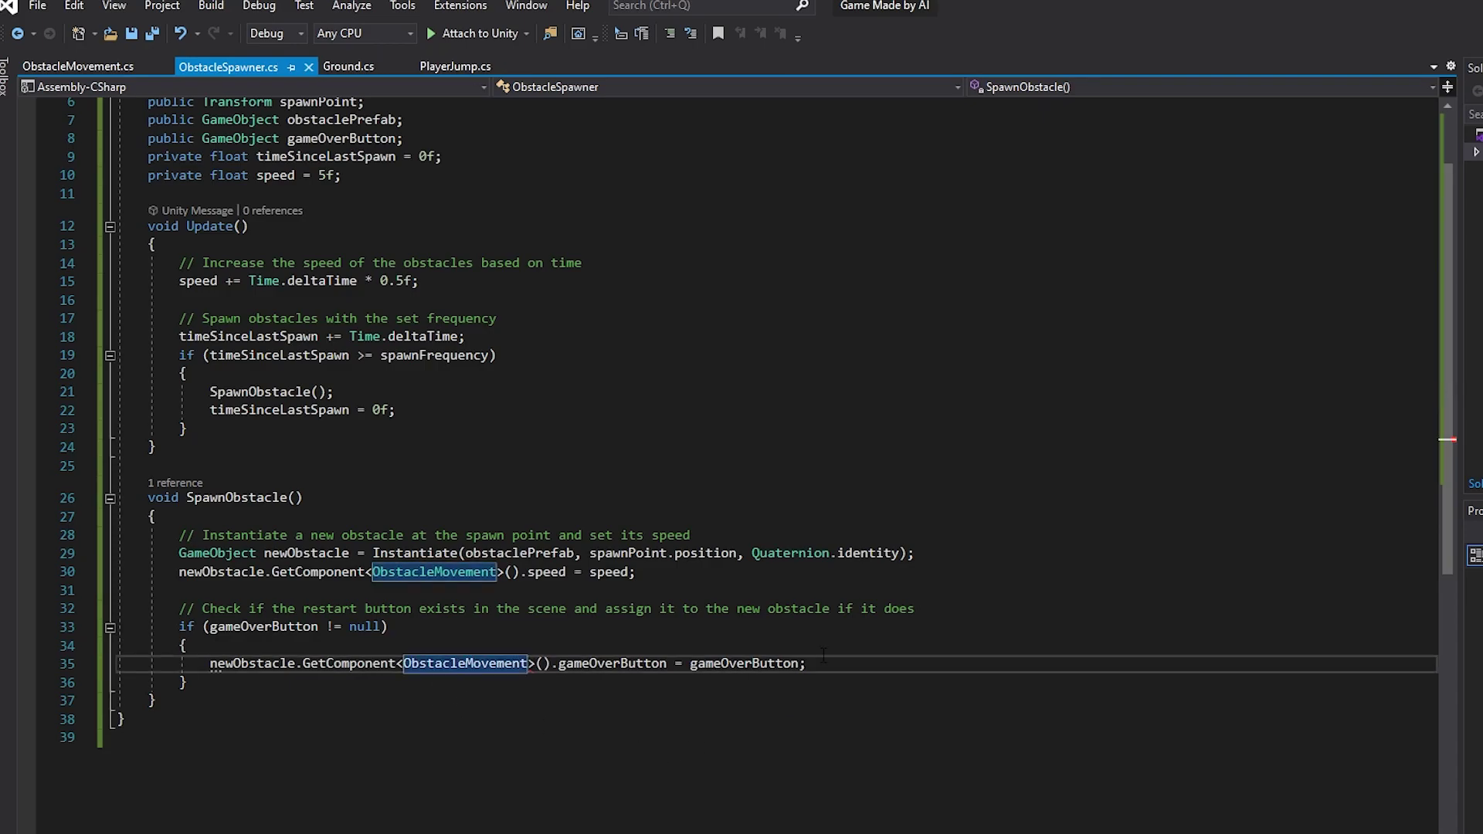
{"action": "scroll", "coordinate": [741, 418], "scroll_direction": "down", "scroll_amount": 2, "text": "ctrl"}
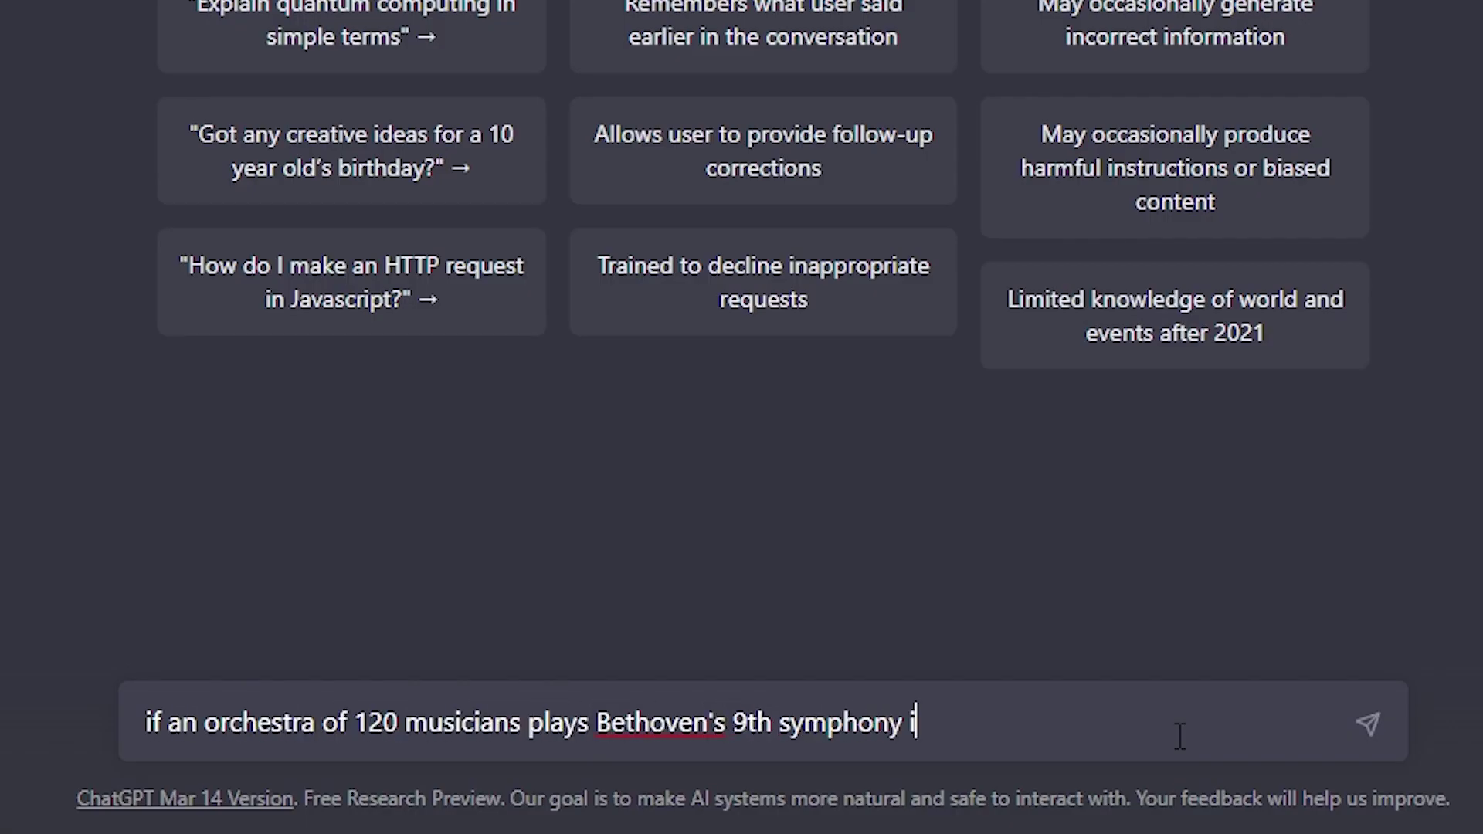
Step: Continue typing the orchestra question, asking how long it would take to play
{"action": "type", "text": "ld it take to play it for an orchest"}
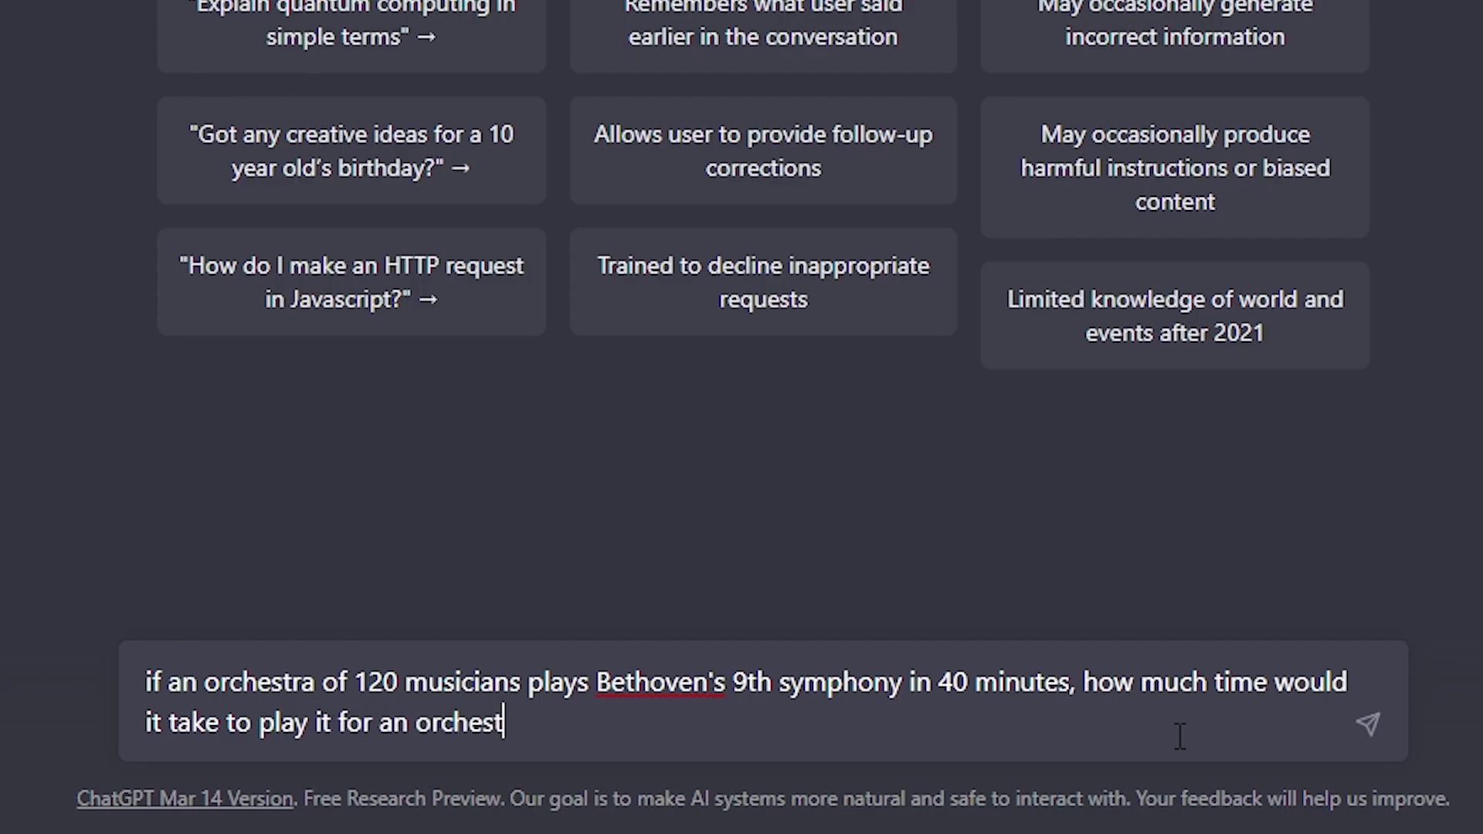